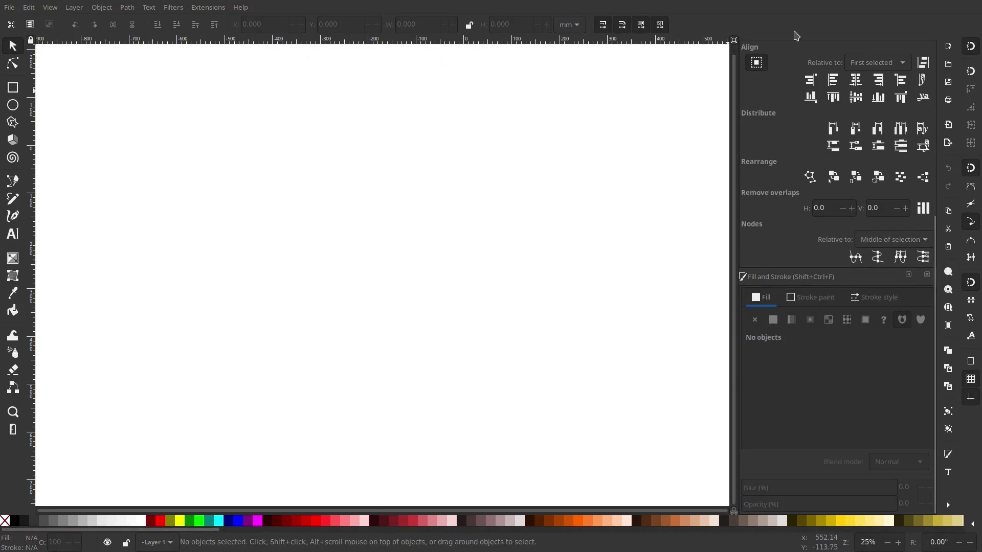
- Import the tropical floral JPEG from the file manager, embedding it with DPI from file and rendering mode None (auto)
left_click(4, 6)
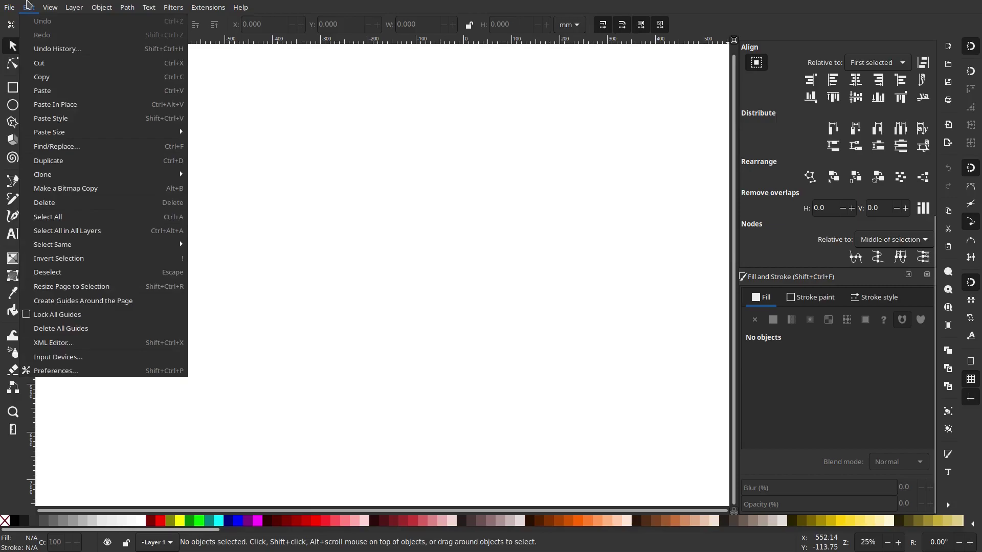
left_click(97, 258)
left_click(45, 545)
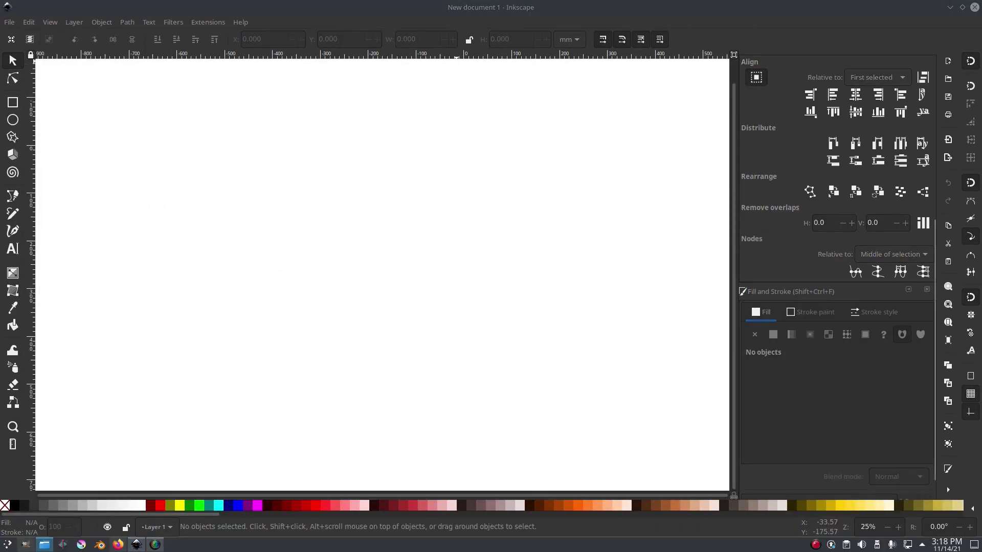
left_click_drag(981, 97, 386, 210)
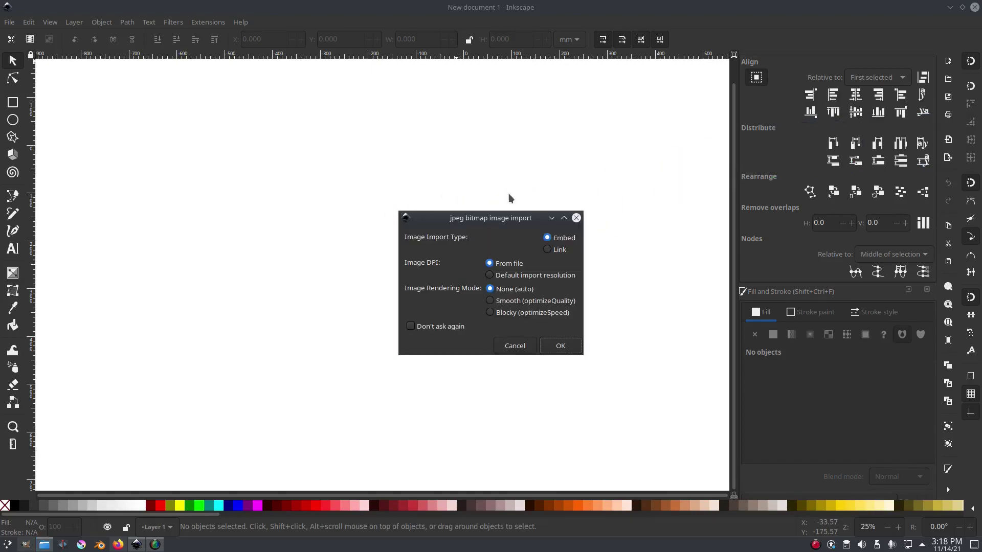
left_click(546, 347)
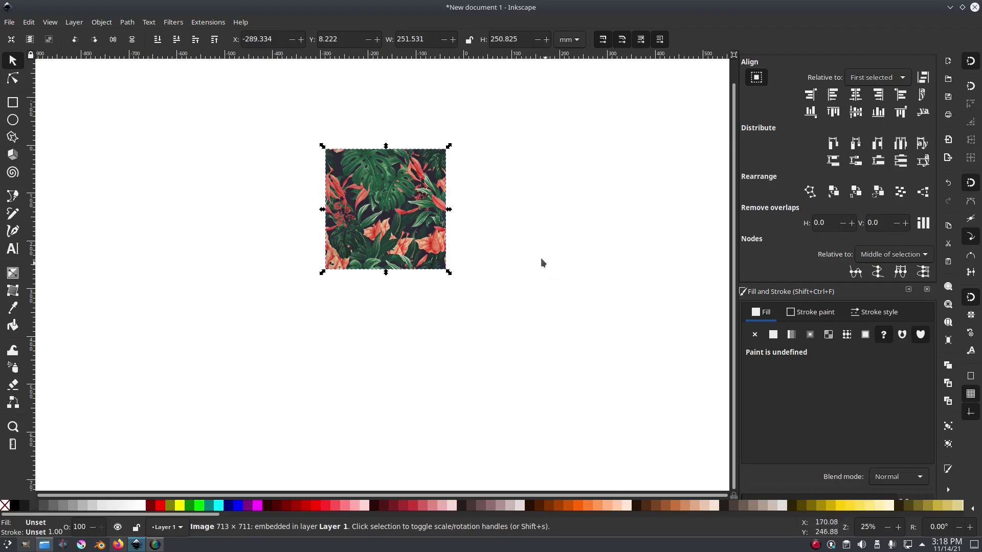
scroll(441, 198, "up", 3)
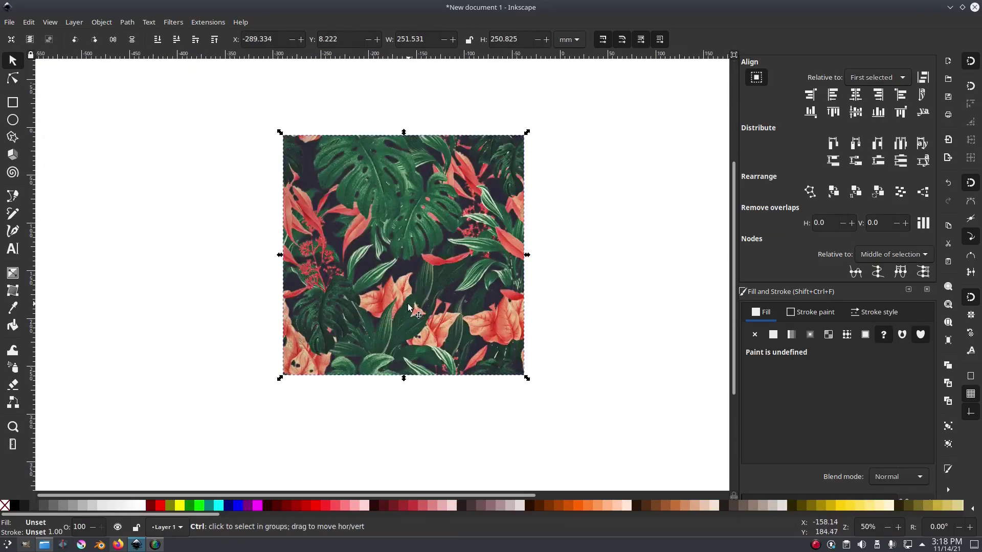
- Lock the imported floral image as an object and check that it can no longer be selected
left_click_drag(491, 255, 485, 232)
left_click(677, 226)
left_click(485, 199)
right_click(484, 199)
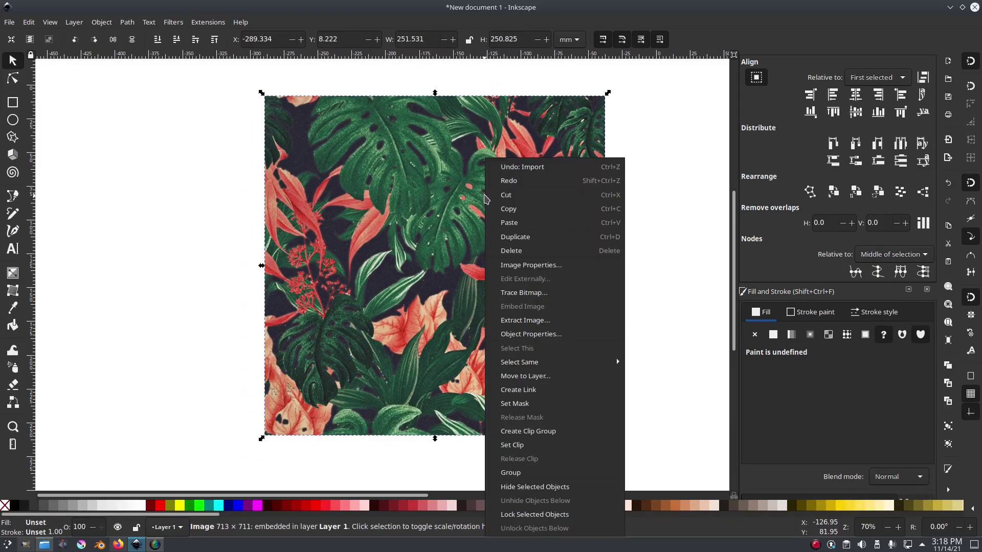
left_click(566, 514)
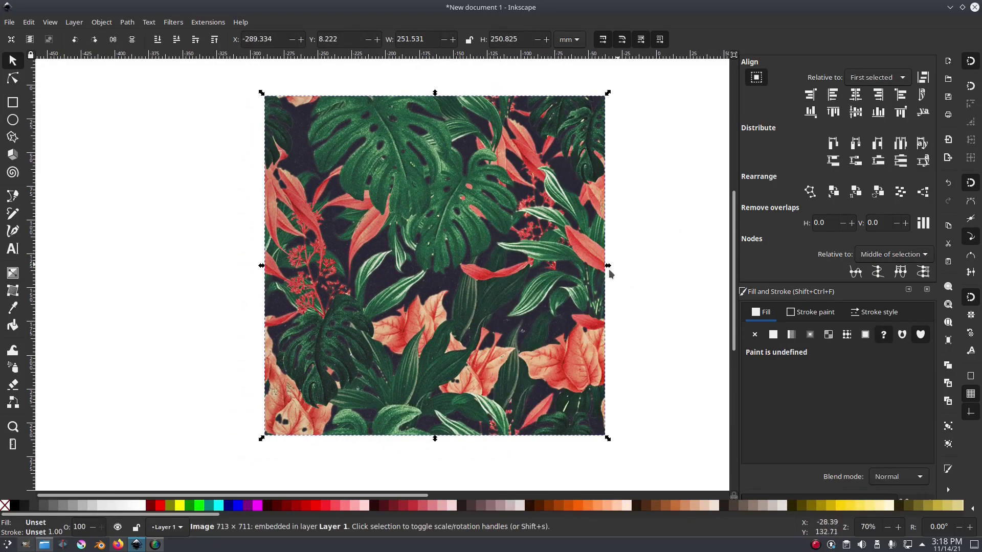
left_click(620, 262)
left_click_drag(504, 221, 327, 216)
left_click_drag(528, 303, 388, 182)
left_click_drag(441, 213, 478, 225)
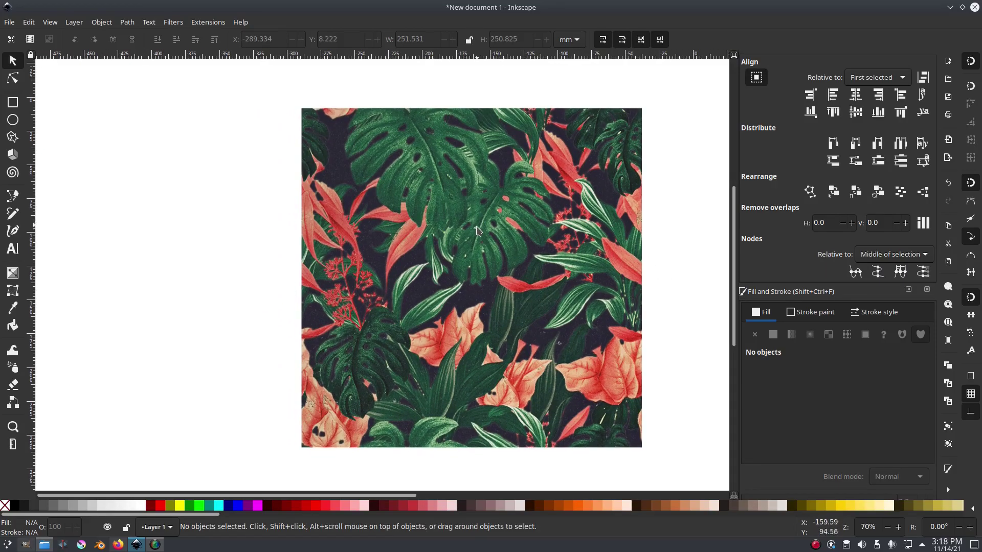
right_click(479, 230)
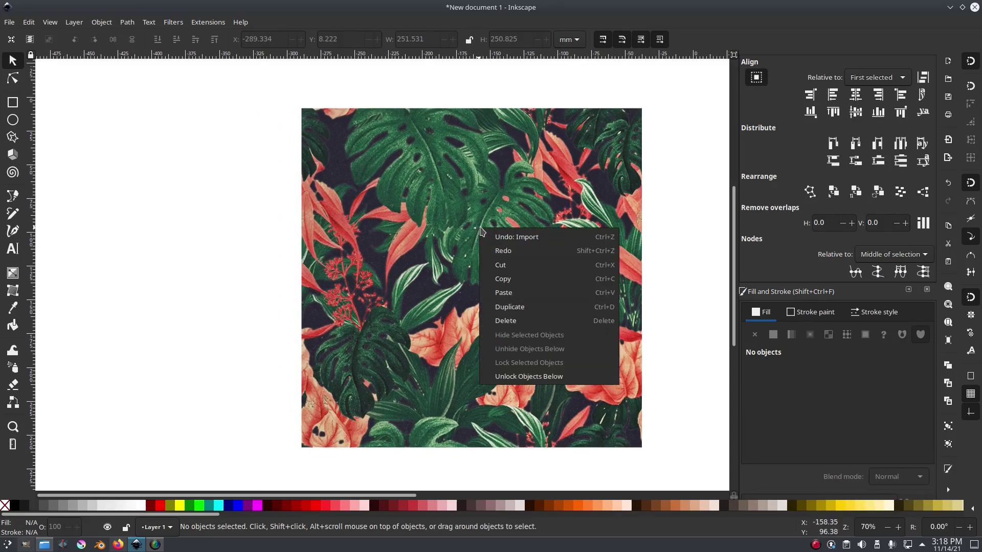
left_click(807, 398)
- Open the Layers dialog for the document
key("shift+ctrl+e")
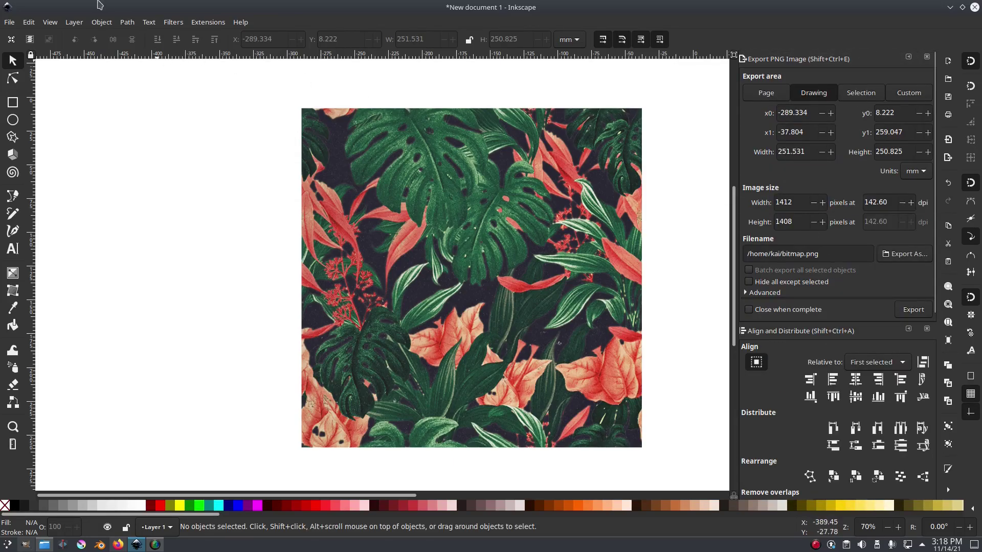
left_click(127, 22)
mouse_move(173, 22)
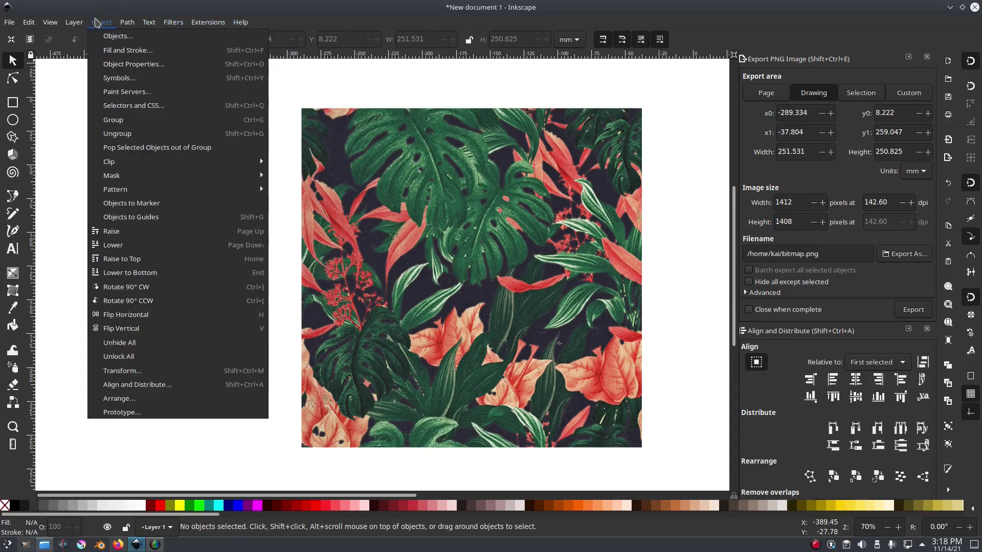
mouse_move(50, 22)
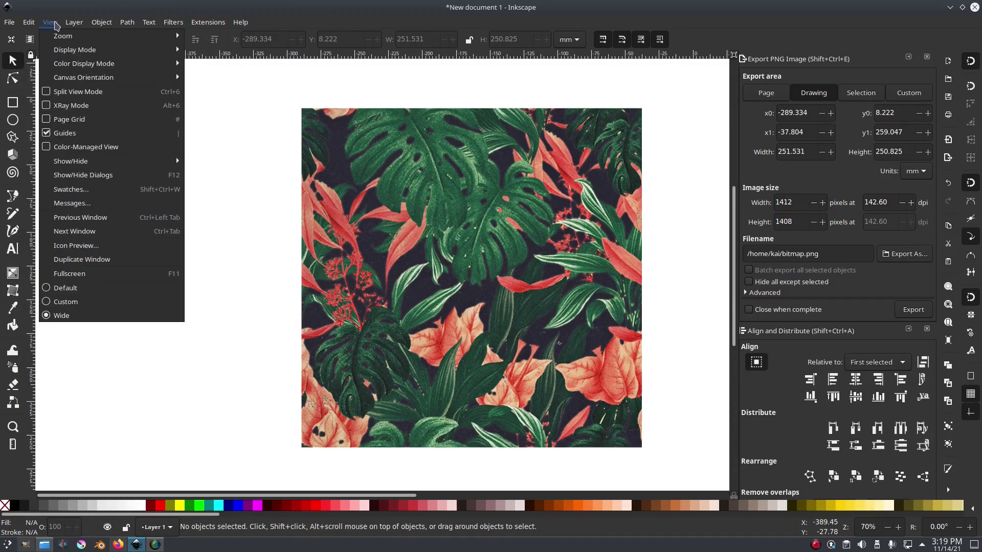
mouse_move(81, 29)
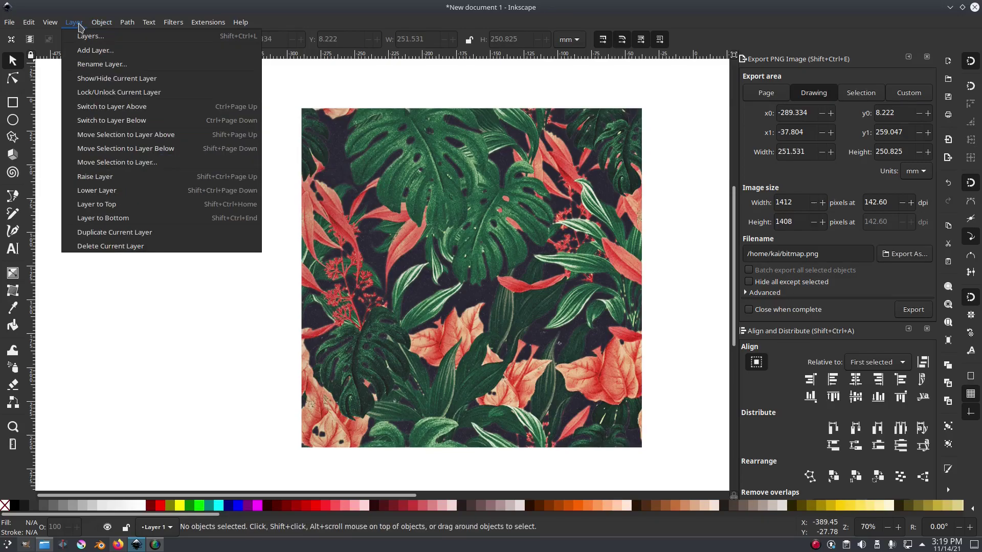
left_click(85, 36)
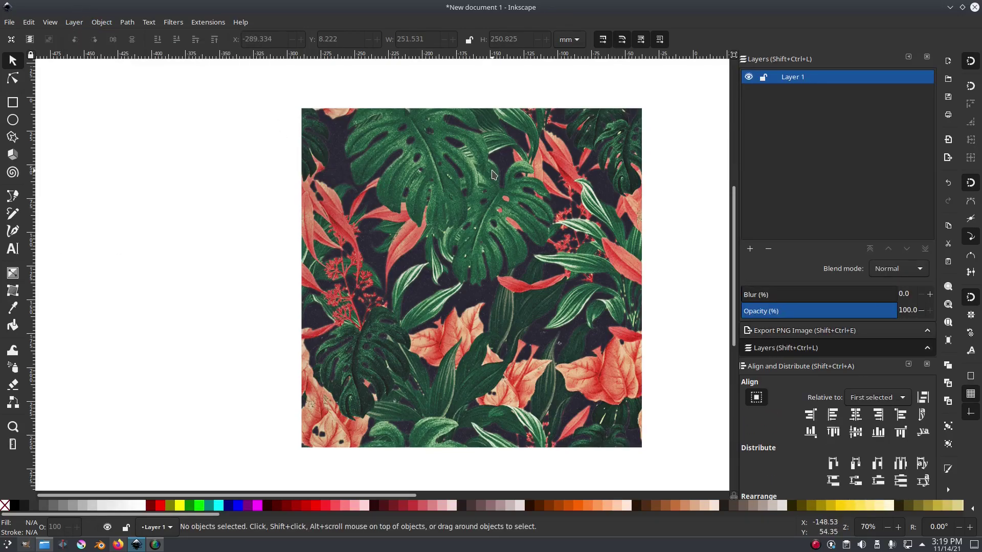
scroll(736, 215, "up", 1)
scroll(737, 215, "down", 1)
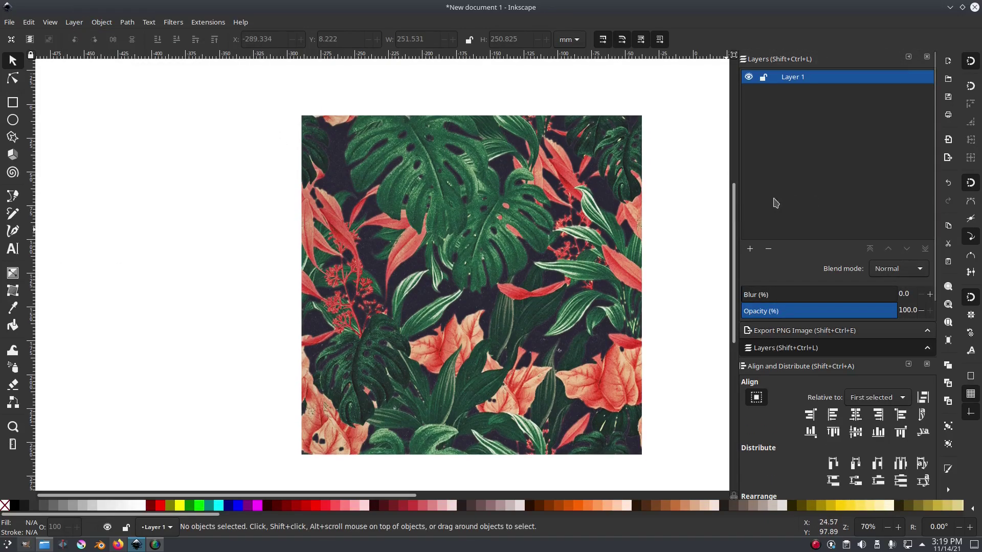
right_click(819, 82)
left_click(852, 101)
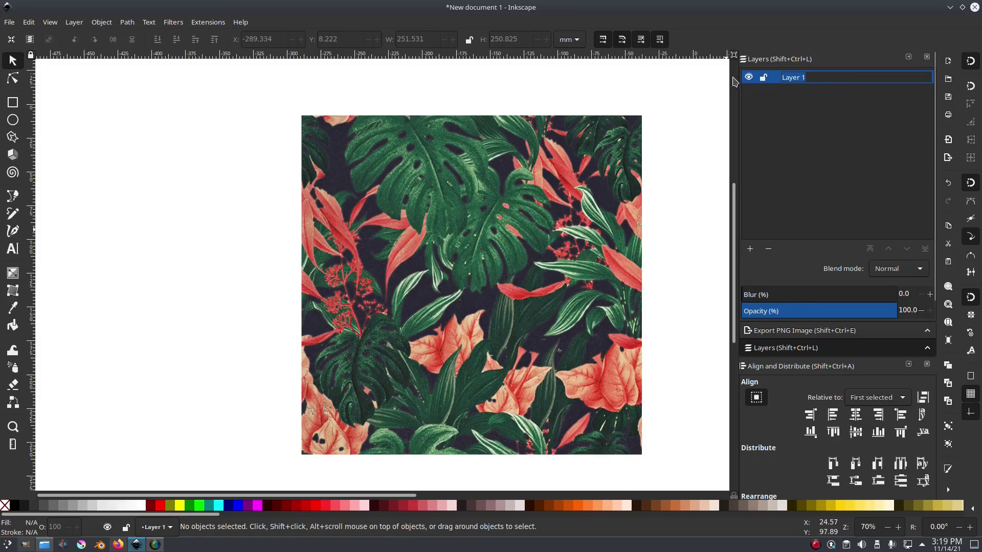
key("Return")
left_click(770, 251)
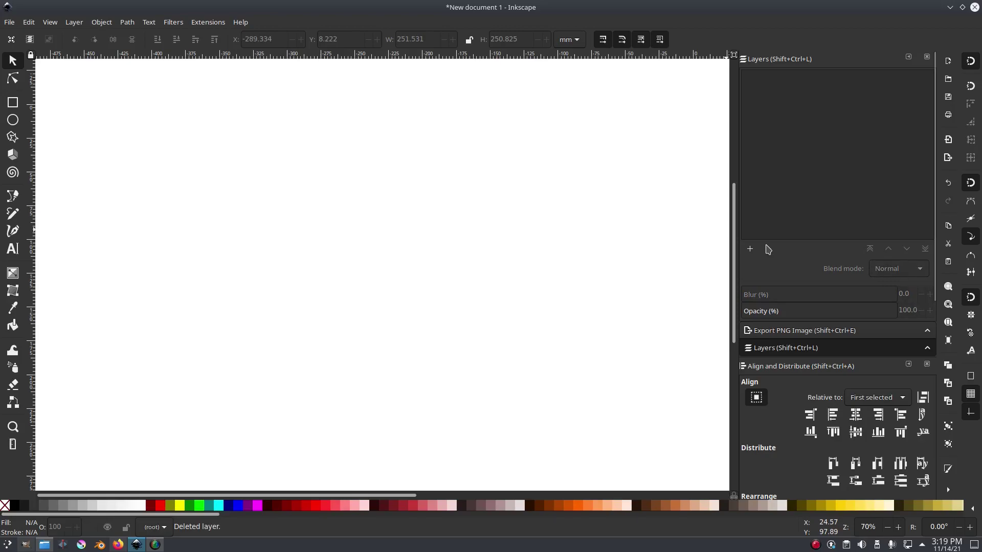
key("ctrl+z")
- Move the floral image to about X -331 mm, Y -11 mm and lower its layer's opacity to 32.8%
left_click_drag(527, 213, 488, 225)
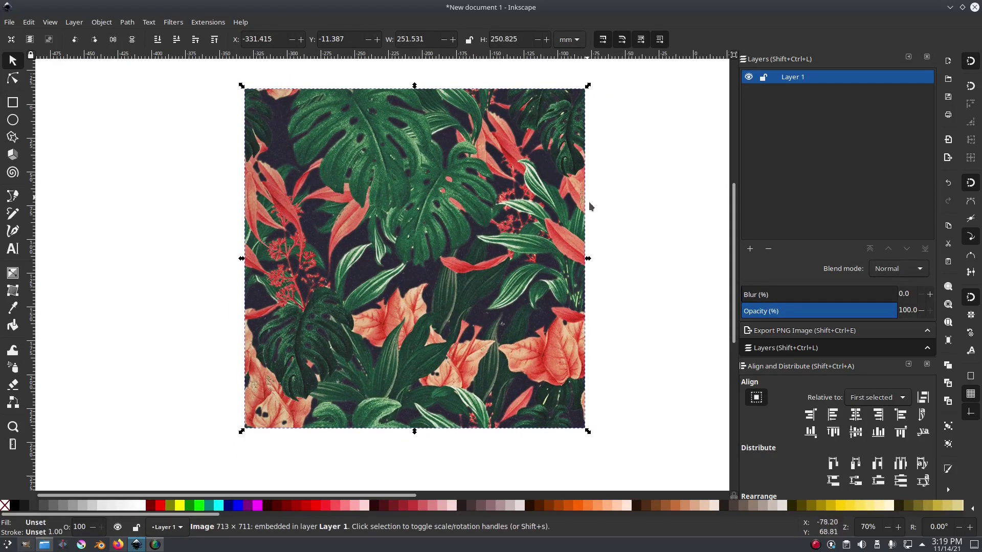
left_click_drag(562, 178, 568, 195)
left_click_drag(815, 310, 792, 317)
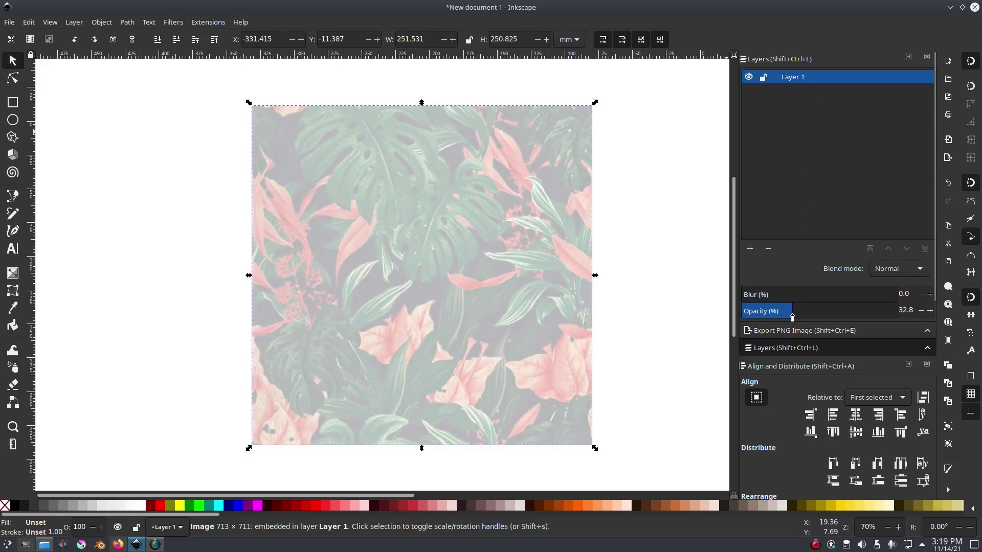
- Rename Layer 1 as "floral"
right_click(795, 81)
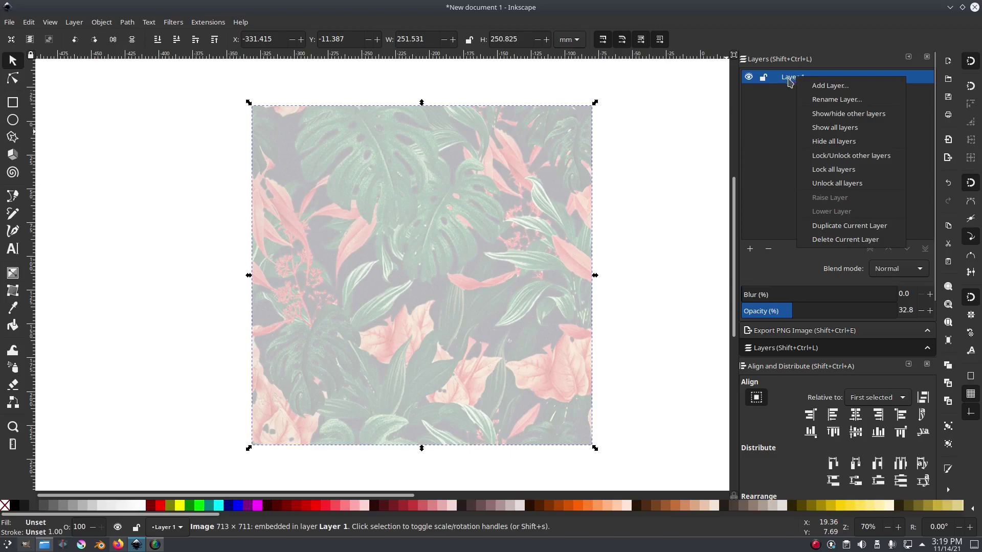
left_click(837, 99)
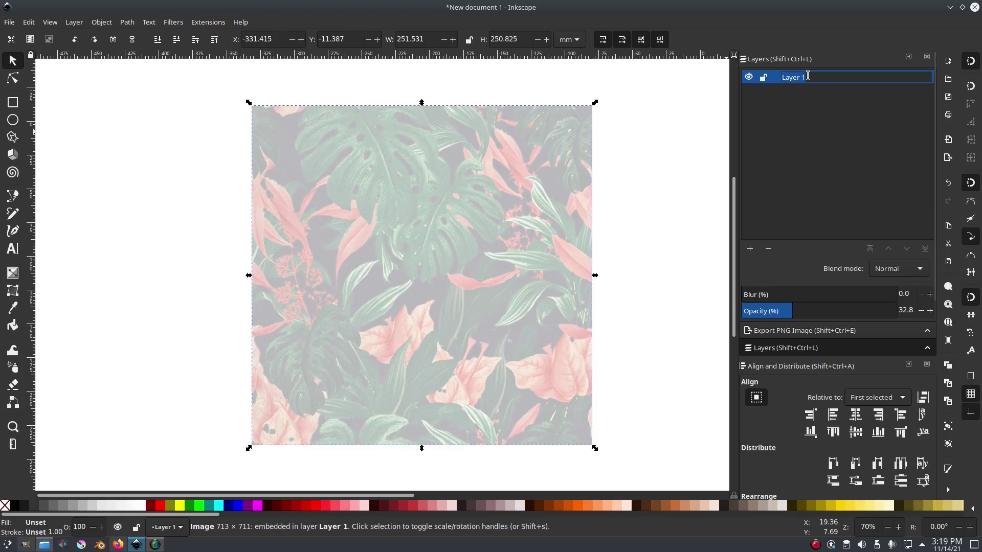
type("floaral")
key("Return")
key("BackSpace")
key("ctrl+z")
double_click(807, 76)
key("BackSpace")
key("BackSpace")
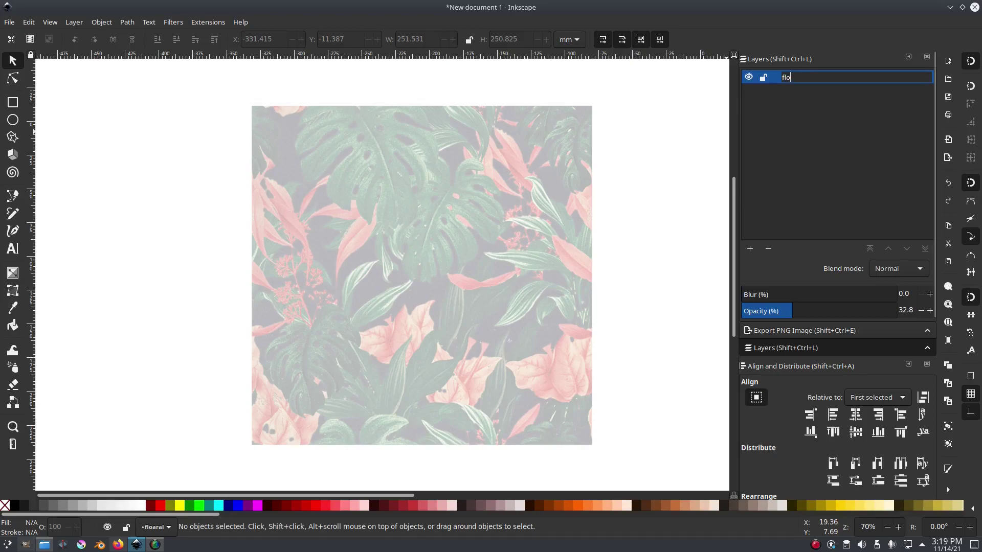
key("BackSpace")
type("oral")
key("Return")
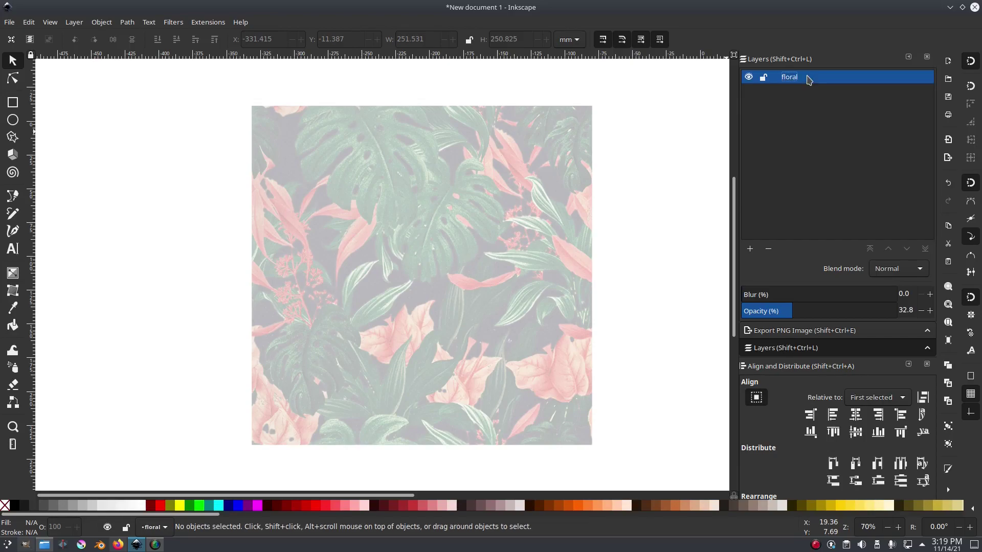
- Lock the floral layer and check that its image can no longer be selected or moved
left_click(763, 78)
right_click(578, 192)
left_click(511, 156)
left_click_drag(459, 249, 480, 266)
right_click(474, 248)
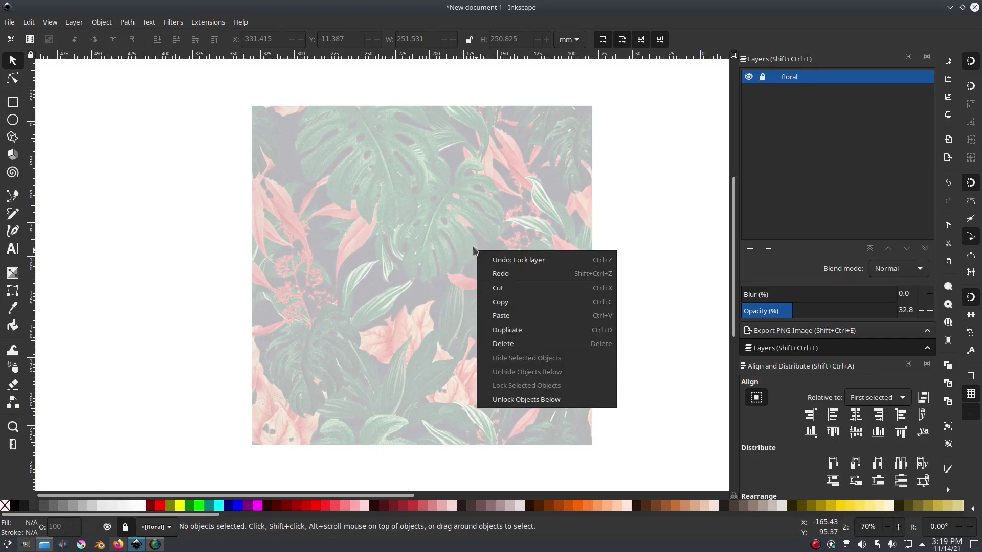
left_click(367, 347)
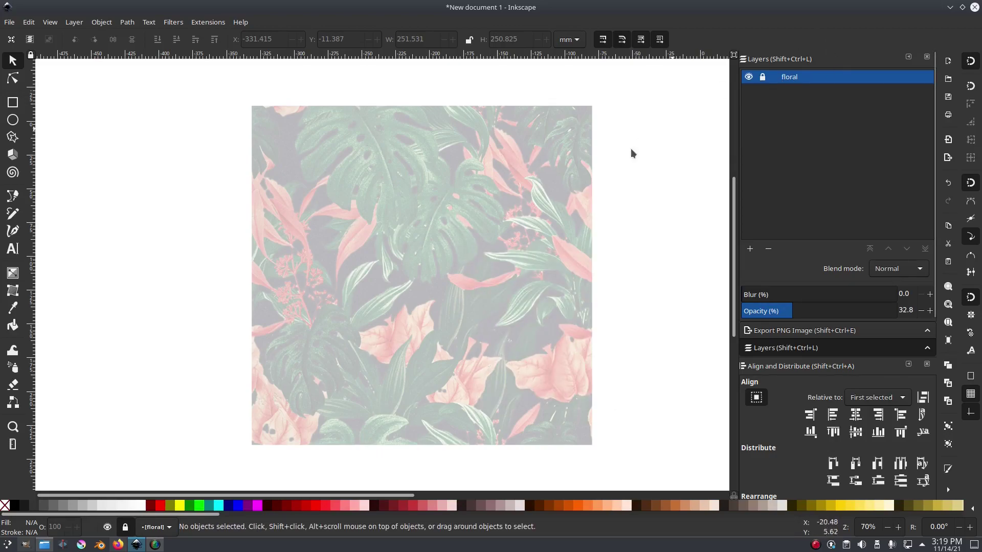
- Add a layer named "floral 2" above the current floral layer
left_click(750, 249)
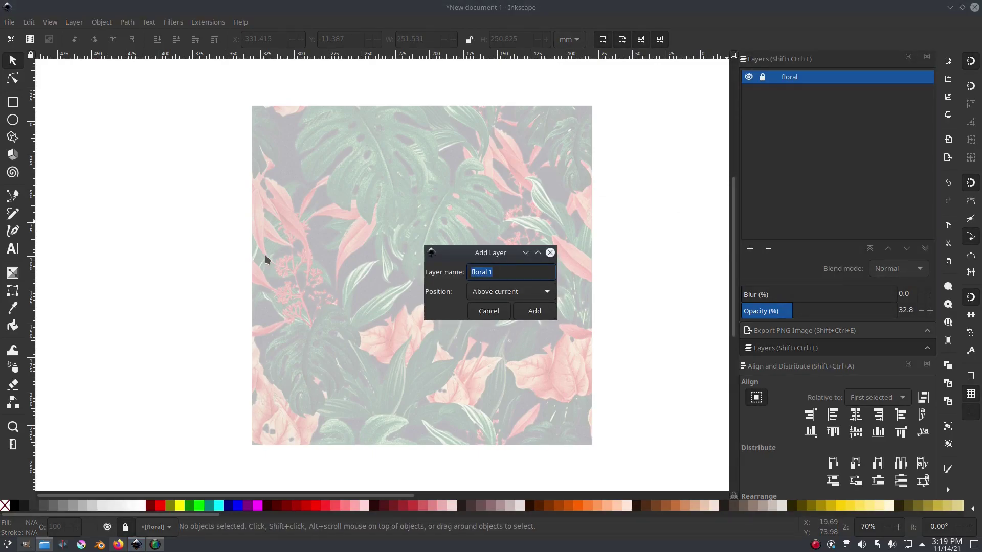
type("floral")
key("Return")
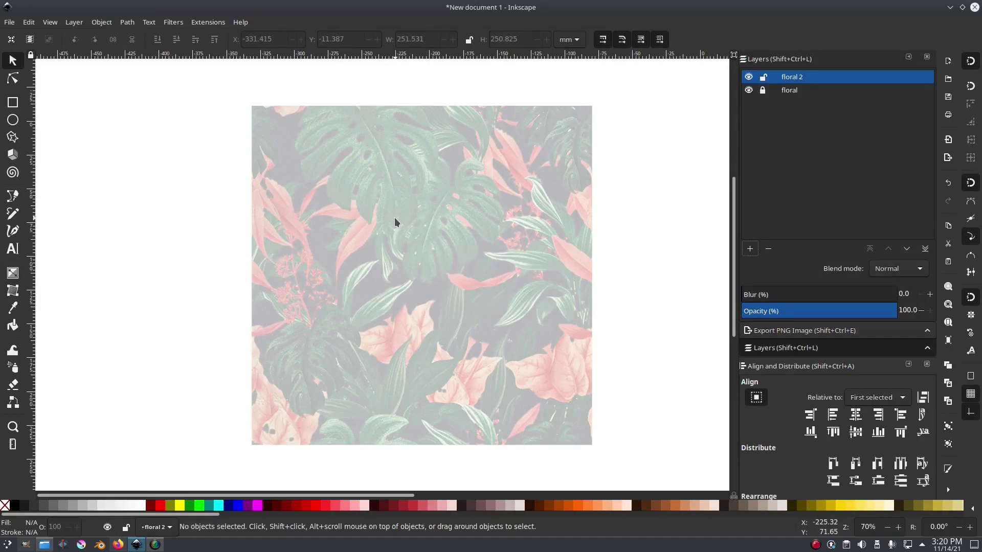
- Draw one open curved Bezier segment from above the image down to the upper-left edge of the large monstera leaf
left_click(9, 203)
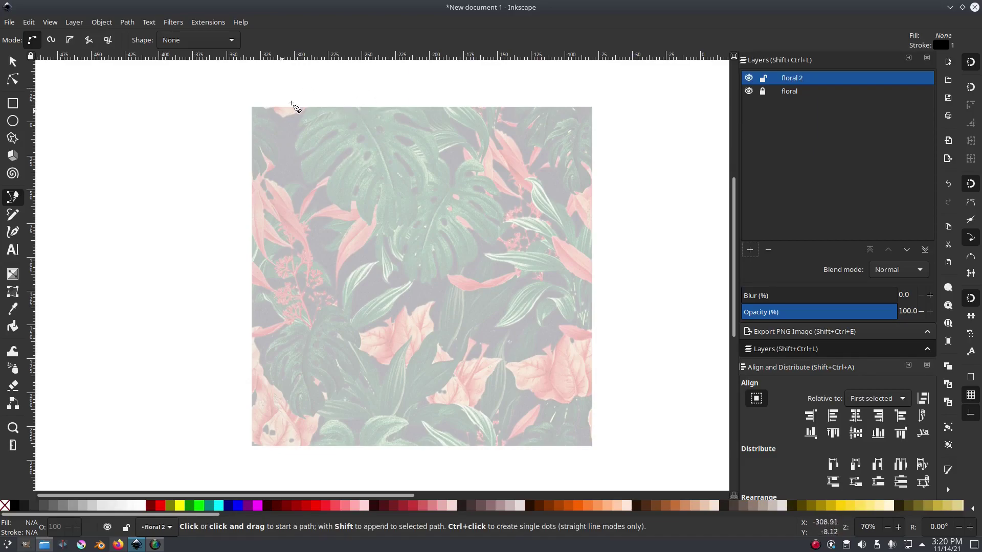
scroll(327, 117, "up", 1)
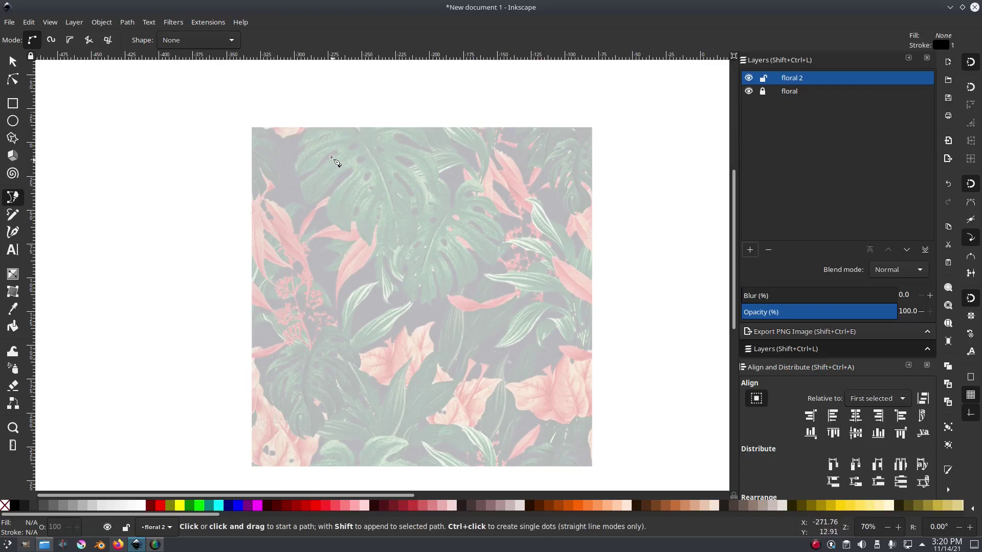
scroll(323, 126, "up", 1)
scroll(366, 134, "up", 1)
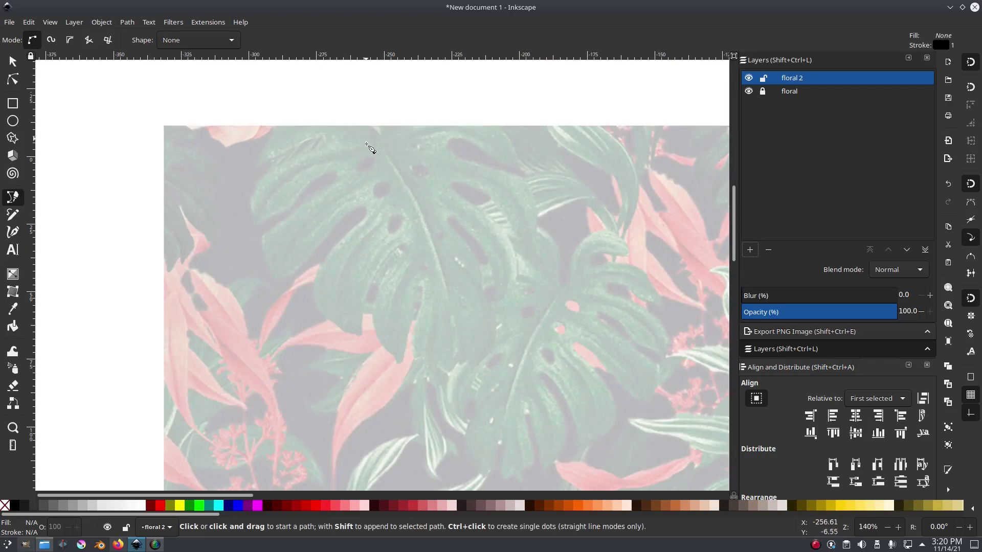
left_click_drag(355, 186, 386, 70)
left_click_drag(353, 285, 383, 119)
scroll(471, 264, "down", 2)
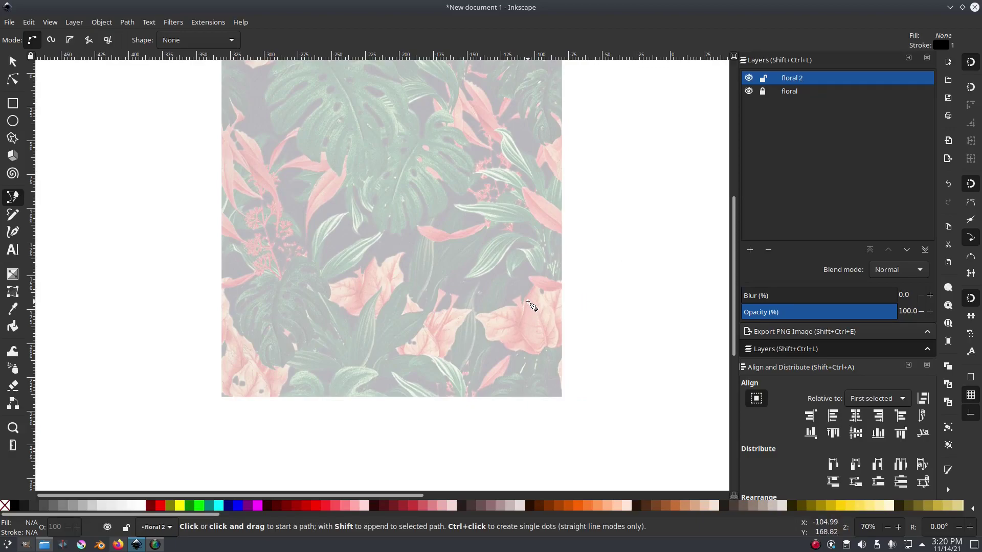
left_click_drag(406, 238, 462, 305)
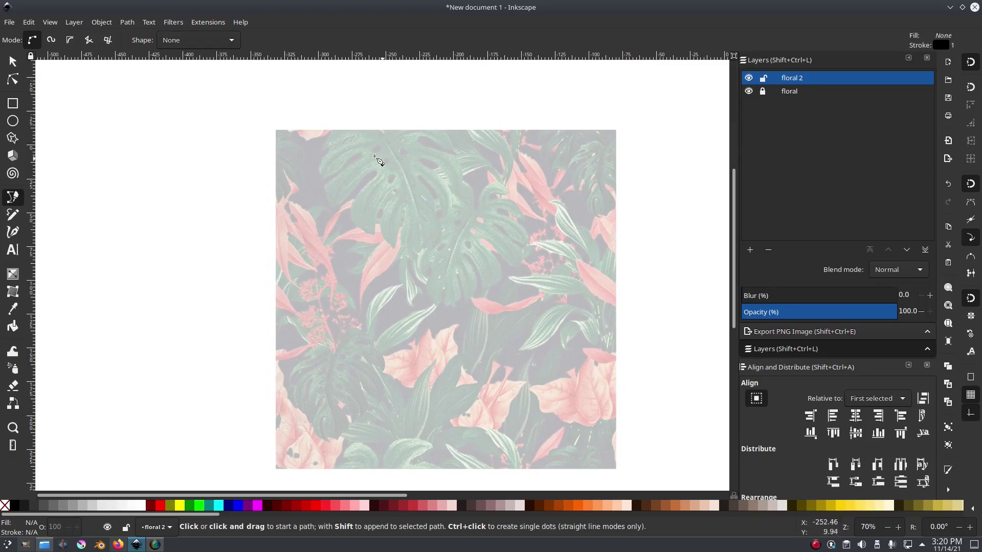
scroll(386, 160, "up", 3, "ctrl")
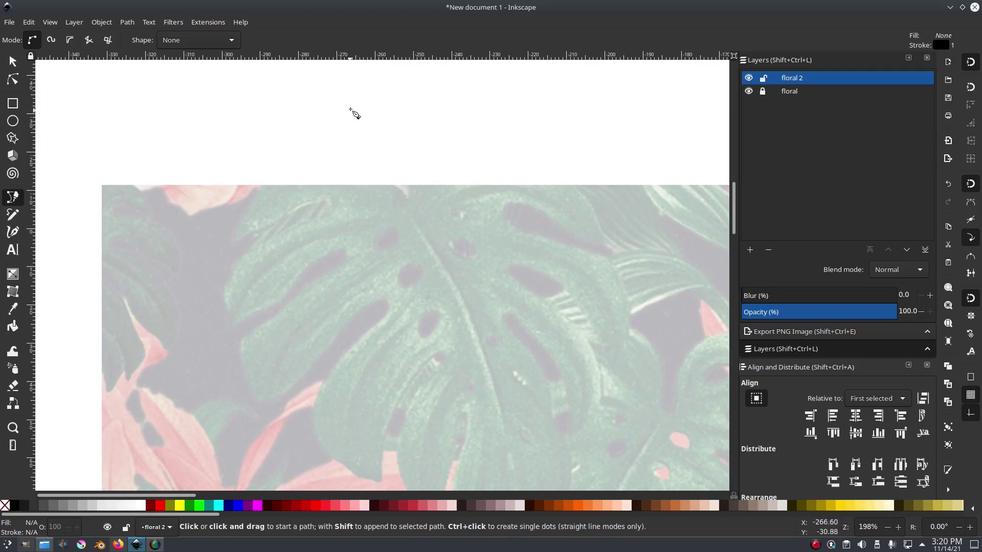
left_click(350, 108)
left_click_drag(233, 240, 190, 350)
key("Return")
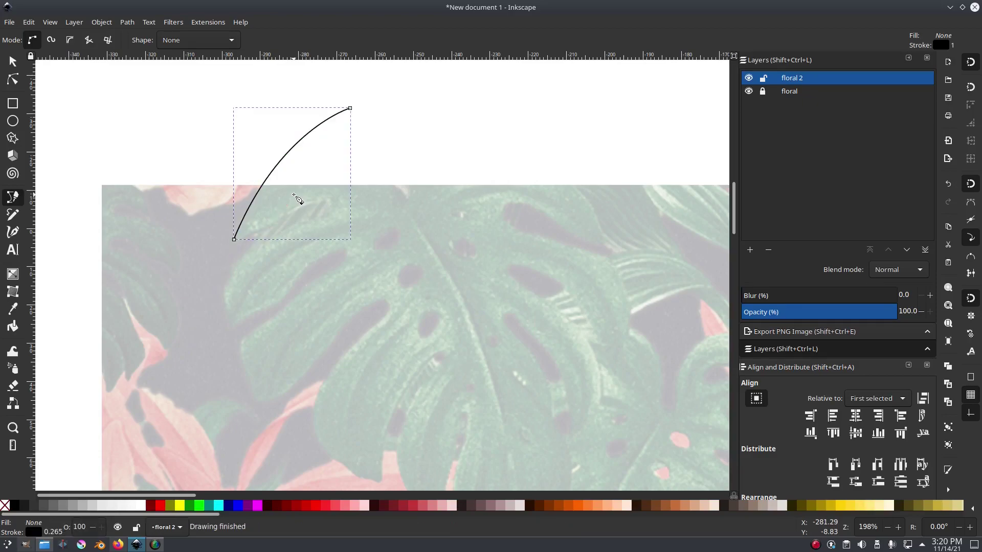
scroll(308, 172, "up", 1)
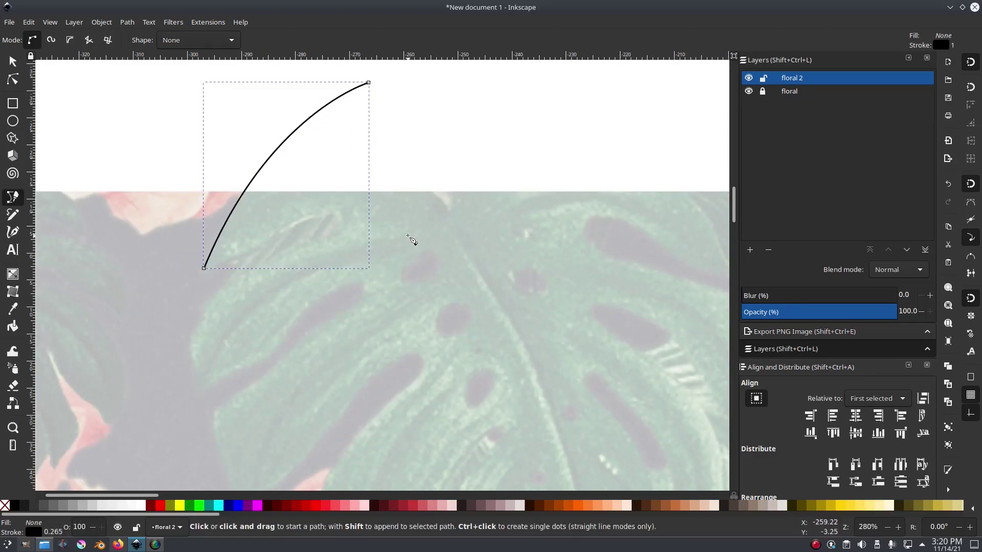
- Extend the open Bezier path along the leaf's first left notch, in to its inner end and back down the left edge
scroll(409, 238, "down", 1)
scroll(358, 235, "down", 3)
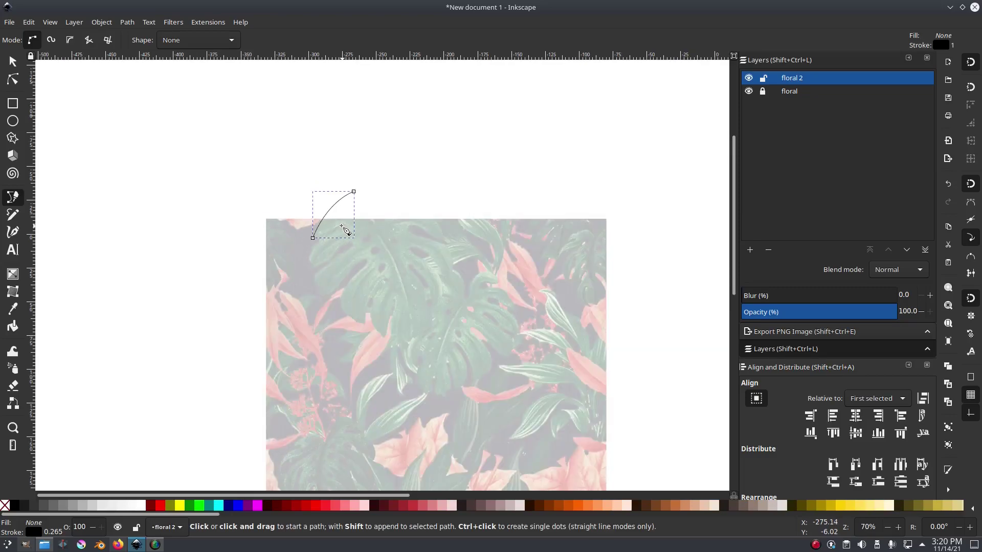
scroll(317, 243, "up", 3)
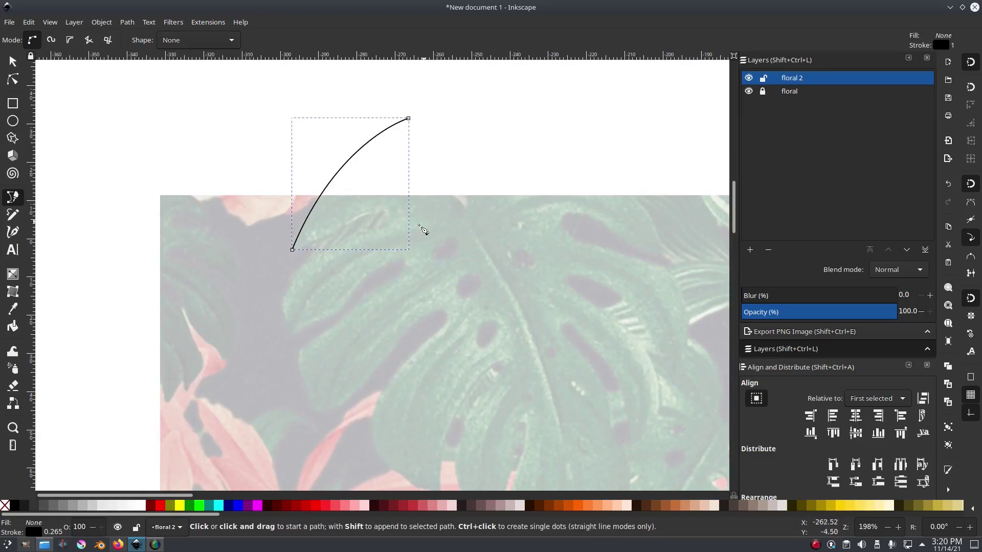
left_click(292, 249)
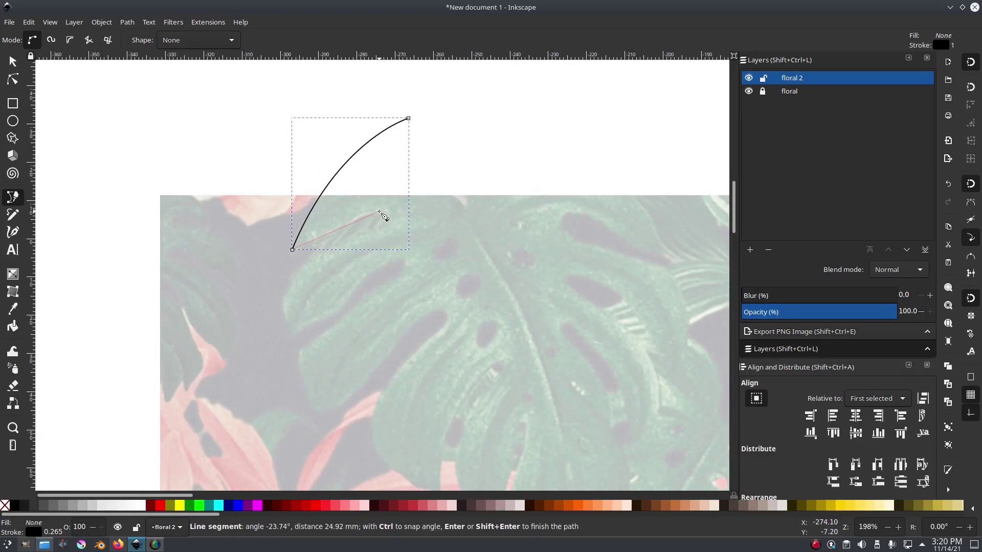
left_click_drag(379, 212, 413, 218)
key("Return")
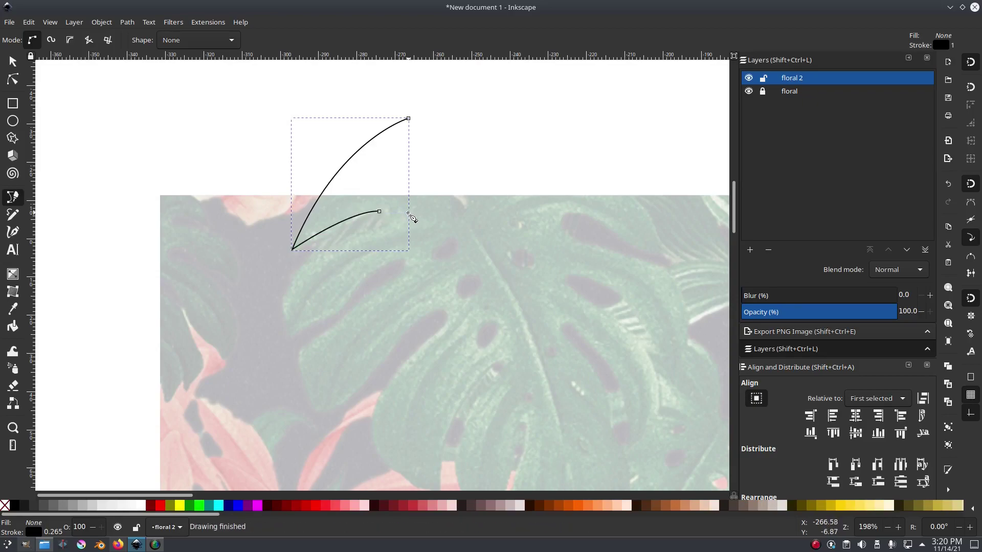
left_click(379, 212)
left_click_drag(291, 338, 327, 422)
key("Return")
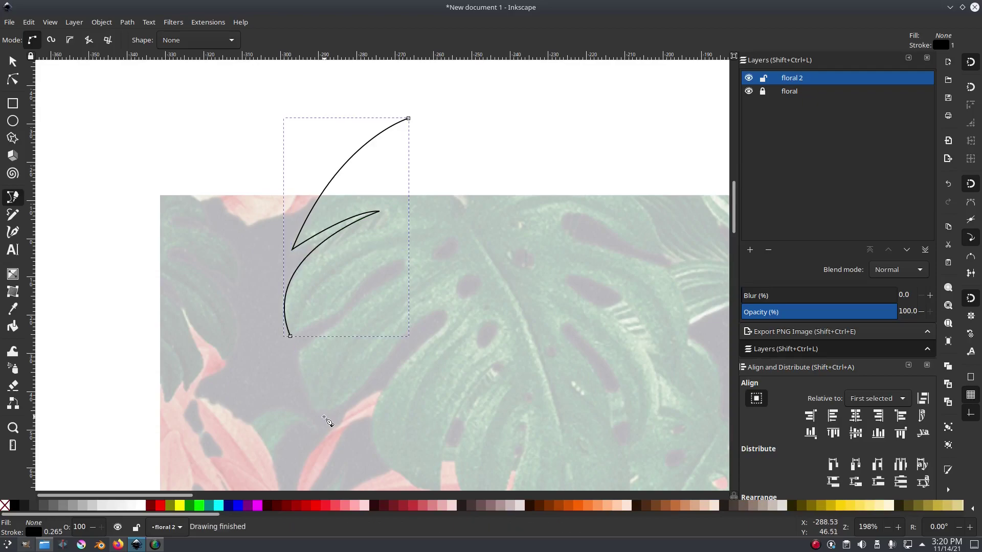
- Continue the outline around the second left notch and the rounded lobe below it, undoing misplaced points along the way
left_click(291, 336)
left_click_drag(314, 321, 306, 396)
left_click(404, 260)
key("ctrl+z")
key("ctrl+z")
left_click_drag(298, 358, 295, 370)
left_click_drag(317, 411, 384, 358)
- Trace the third left notch and the large lower-left lobe, continuing up the near side of the following narrow slit
left_click_drag(441, 312, 431, 339)
left_click_drag(386, 387, 377, 407)
scroll(383, 402, "down", 5)
left_click_drag(372, 290, 401, 344)
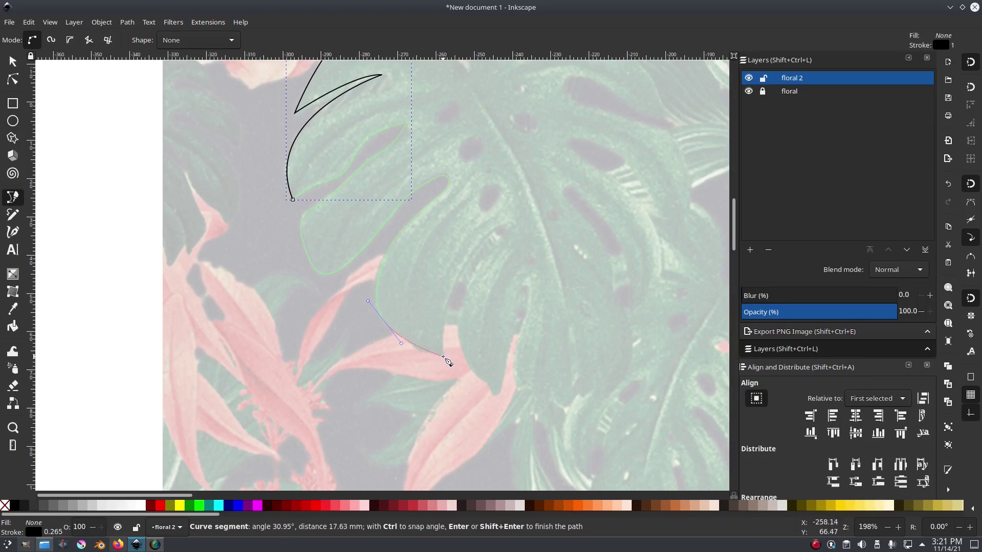
left_click_drag(444, 357, 443, 306)
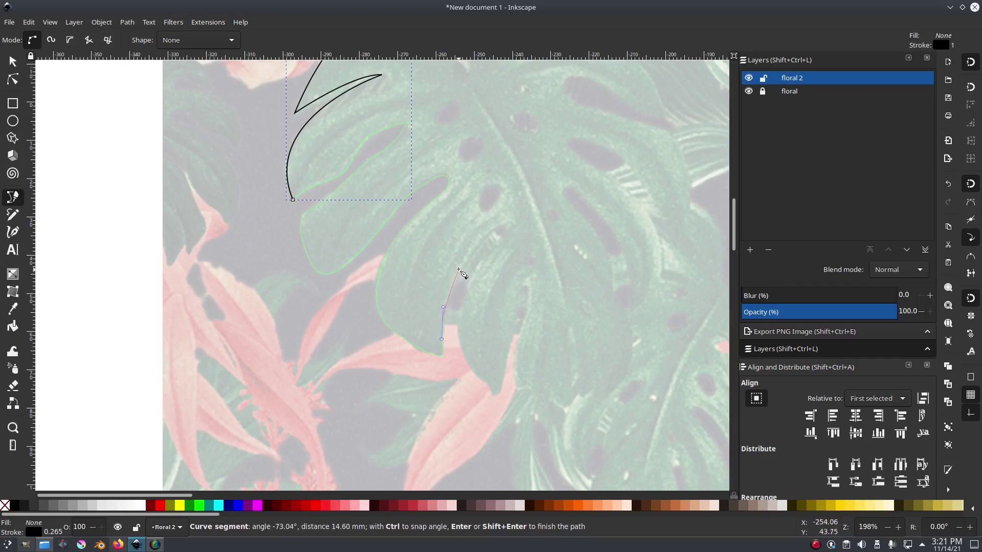
left_click_drag(485, 230, 502, 225)
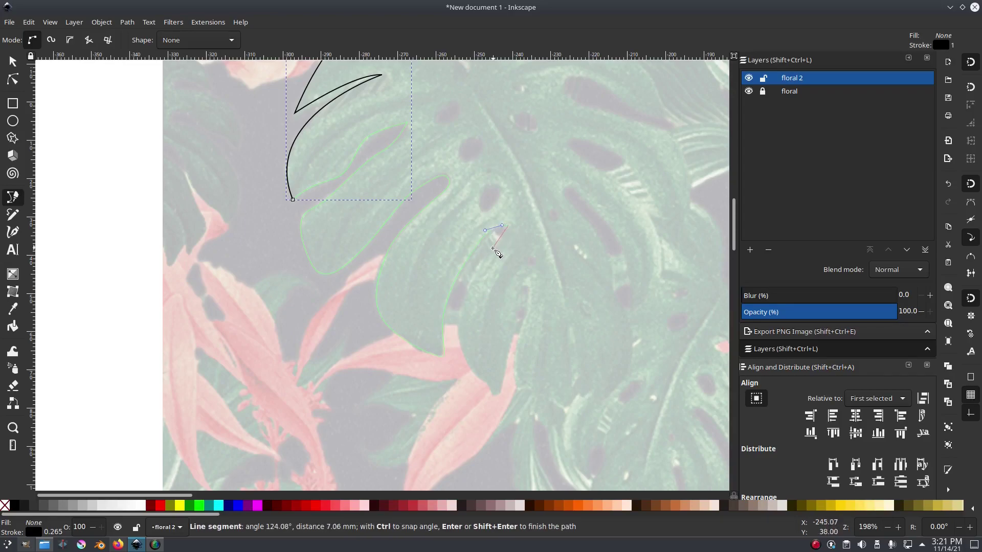
- Curve the outline around the narrow slit's inner end and back down its far side to the leaf's lower edge
scroll(529, 242, "up", 2)
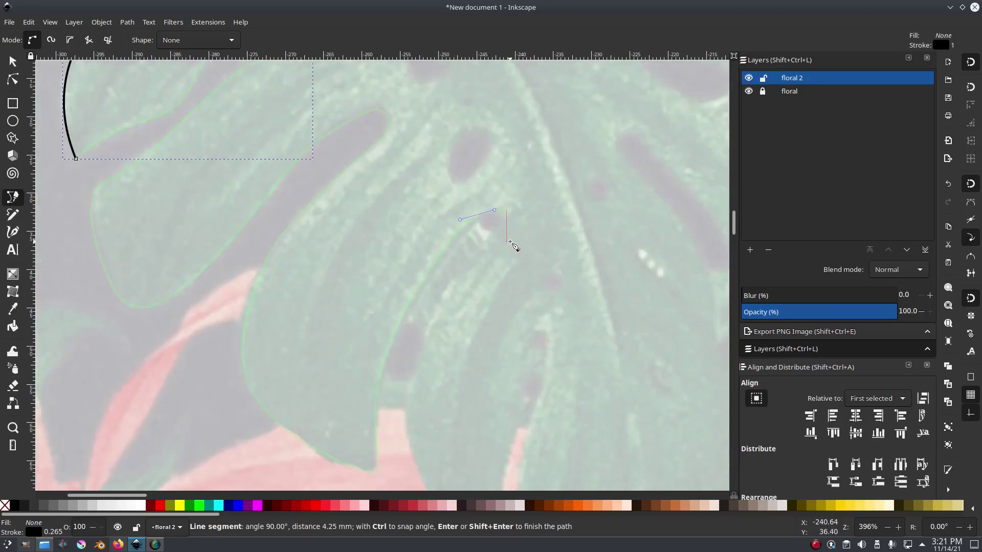
scroll(512, 219, "up", 4)
scroll(504, 212, "down", 2)
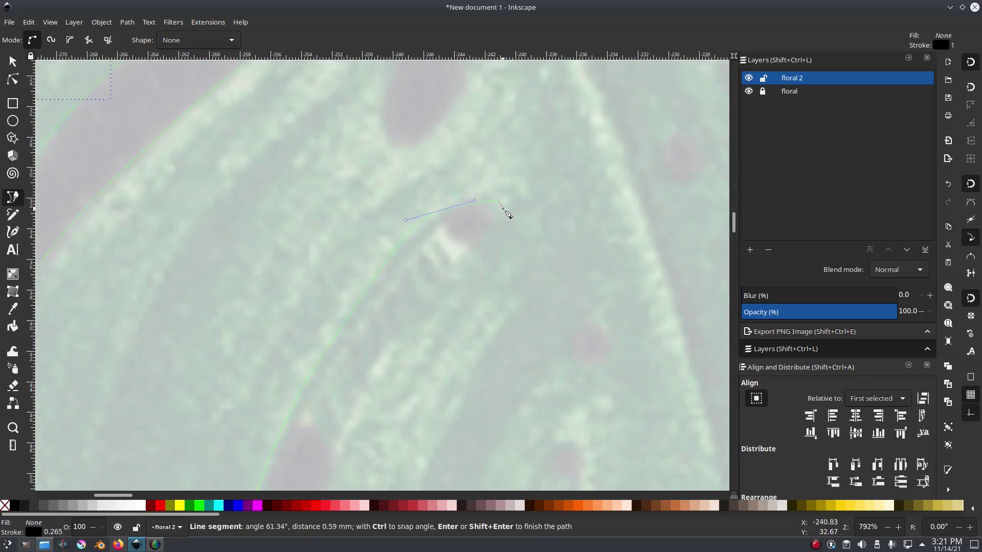
left_click_drag(490, 218, 482, 237)
left_click(419, 316)
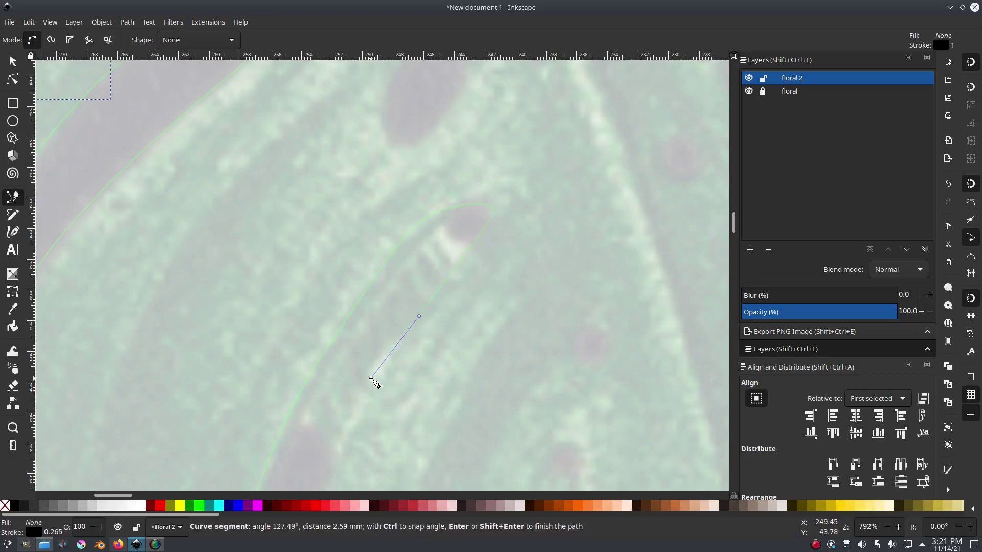
scroll(419, 195, "down", 3)
mouse_move(396, 291)
left_mouse_down()
mouse_move(401, 279)
mouse_move(397, 292)
left_mouse_up()
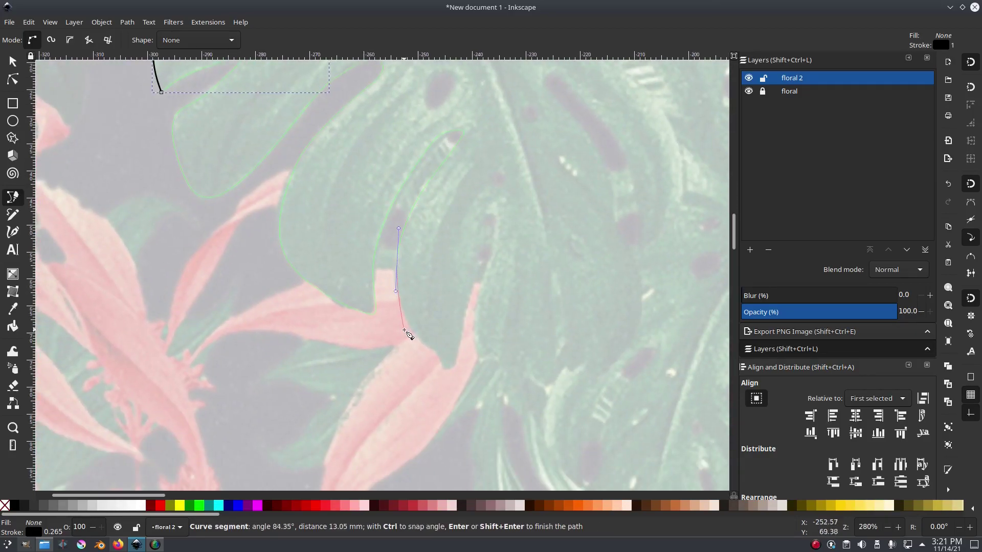
- Trace the pointed lower lobe, the slit beside it and the ragged bottom edge around to the leaf's lower-right side
left_click_drag(444, 366, 466, 313)
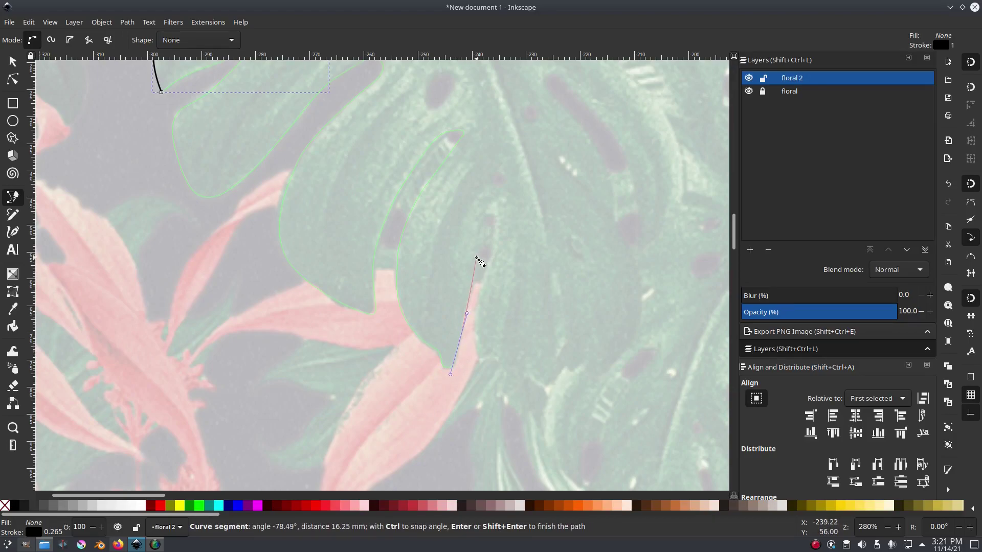
left_click_drag(498, 228, 504, 211)
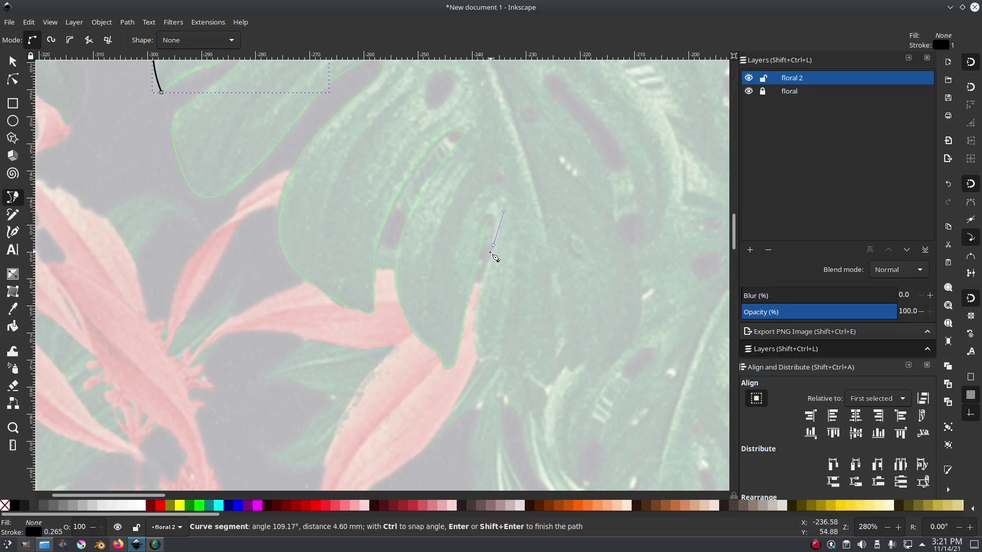
left_click_drag(475, 348, 492, 350)
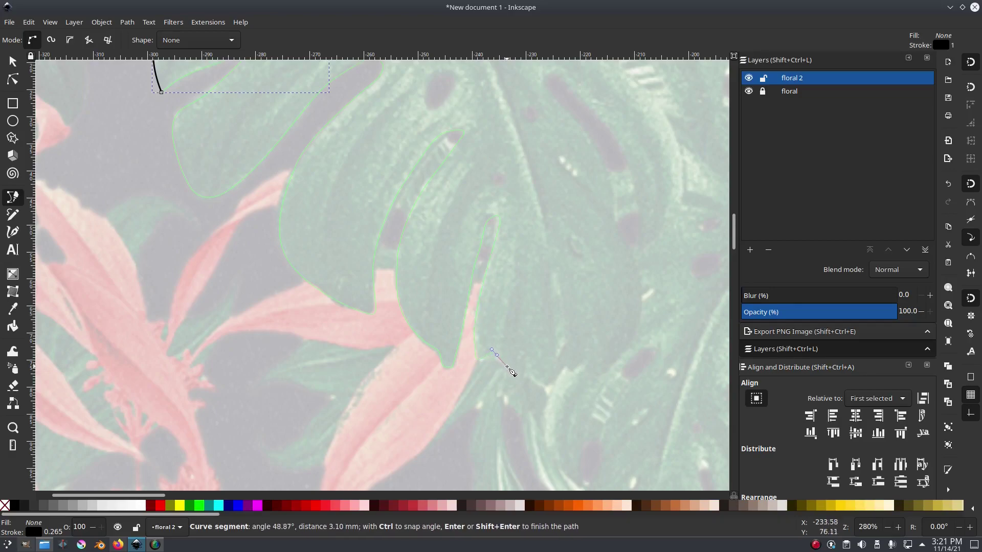
left_click(562, 365)
left_click_drag(607, 354, 620, 355)
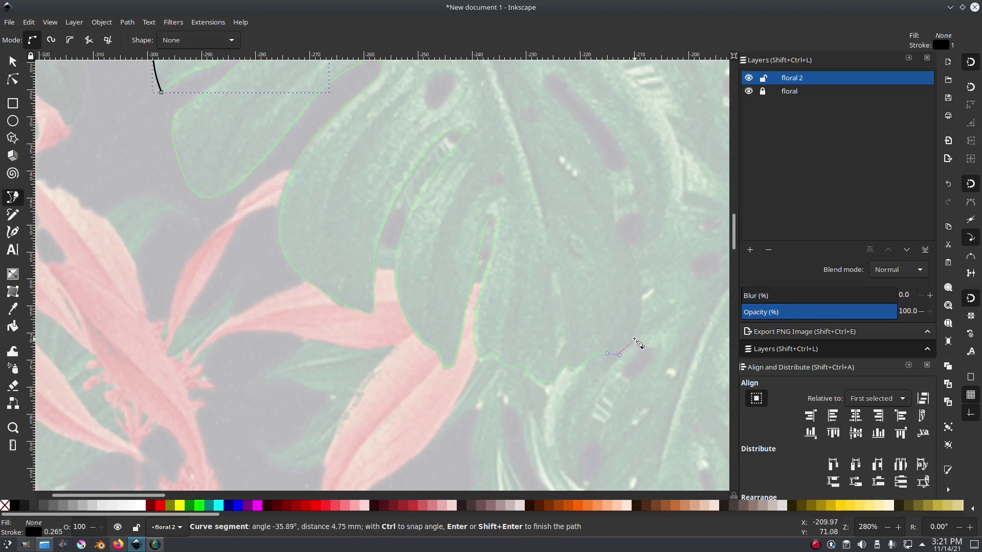
left_click_drag(650, 302, 628, 250)
- Continue up the lower-right side with a narrow sliver cut and the long lower-right slit, removing misplaced nodes
scroll(620, 225, "up", 6)
scroll(620, 226, "right", 5)
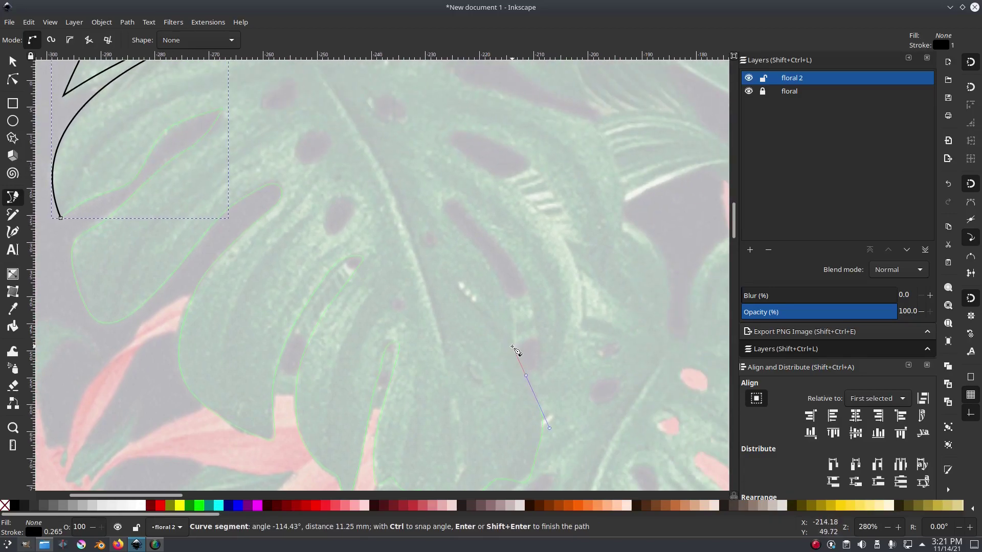
left_click_drag(460, 292, 515, 337)
key("BackSpace")
key("BackSpace")
left_click_drag(489, 272, 483, 222)
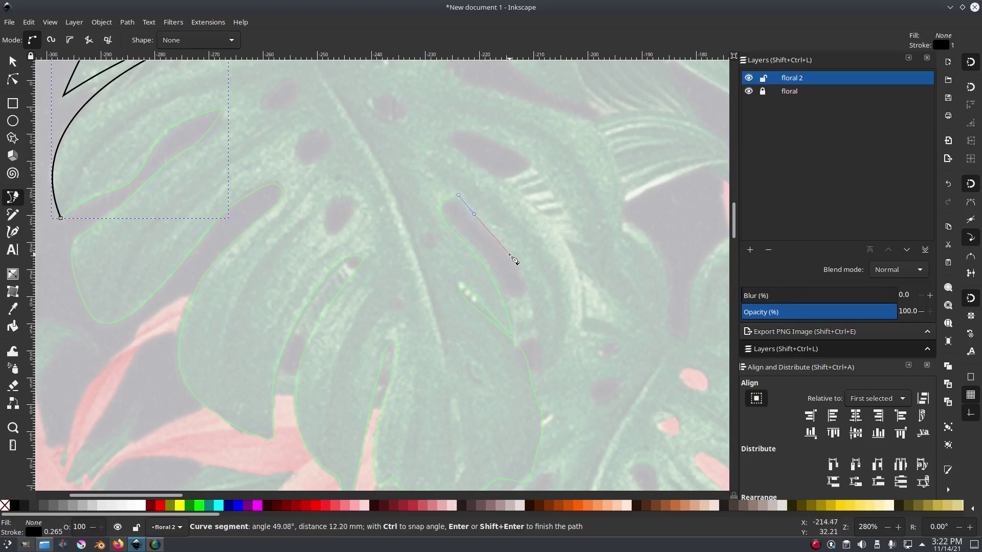
left_click_drag(534, 313, 536, 328)
- Round the tip of the lower-right lobe and trace up its outer edge, removing nodes that miss the contour
left_click_drag(540, 364, 575, 335)
left_click(540, 376)
key("BackSpace")
key("BackSpace")
left_click_drag(540, 372, 575, 324)
left_click_drag(577, 271, 576, 257)
- Trace the middle-right notch in to its rounded end and back out to the tip of the lobe above
left_click_drag(546, 214, 503, 189)
left_click_drag(461, 155, 542, 171)
left_click_drag(564, 209, 615, 240)
left_click_drag(616, 240, 619, 352)
- Trace the outer edge of the upper-right lobe and the topmost right notch out to the tip above it
scroll(620, 320, "down", 2)
scroll(621, 319, "up", 2)
left_click_drag(620, 282, 582, 232)
left_click_drag(509, 212, 508, 175)
left_click(540, 200)
left_click_drag(576, 210, 576, 171)
left_click_drag(576, 161, 593, 208)
- Arc the outline over the area above the image and close the path at its starting node
left_click_drag(480, 121, 425, 103)
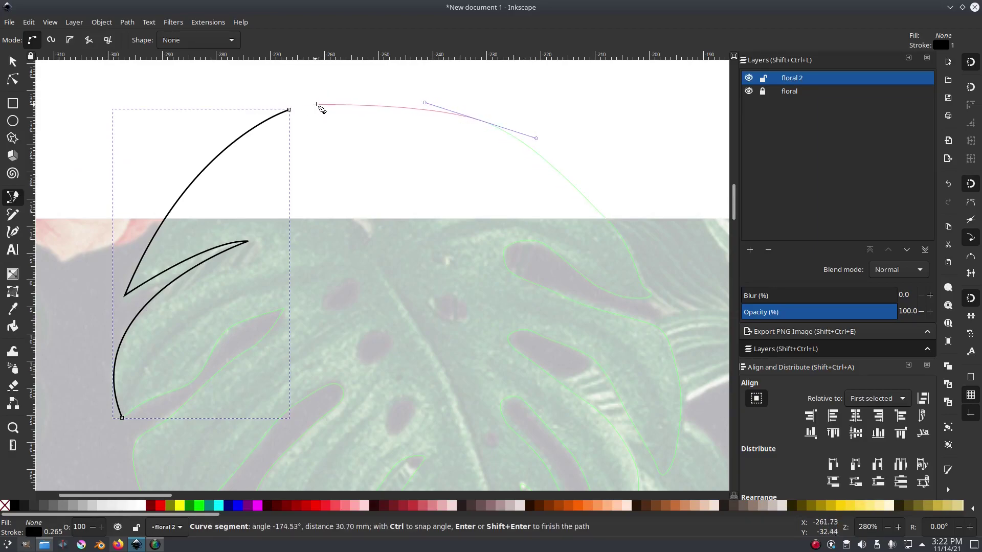
left_click_drag(332, 98, 324, 96)
left_click(290, 109)
scroll(394, 180, "down", 4)
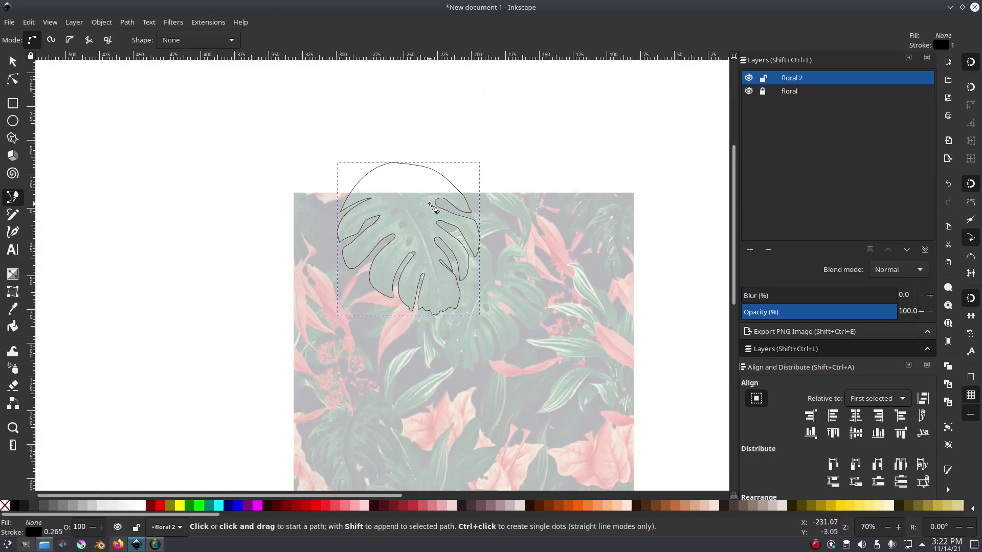
scroll(428, 213, "up", 2)
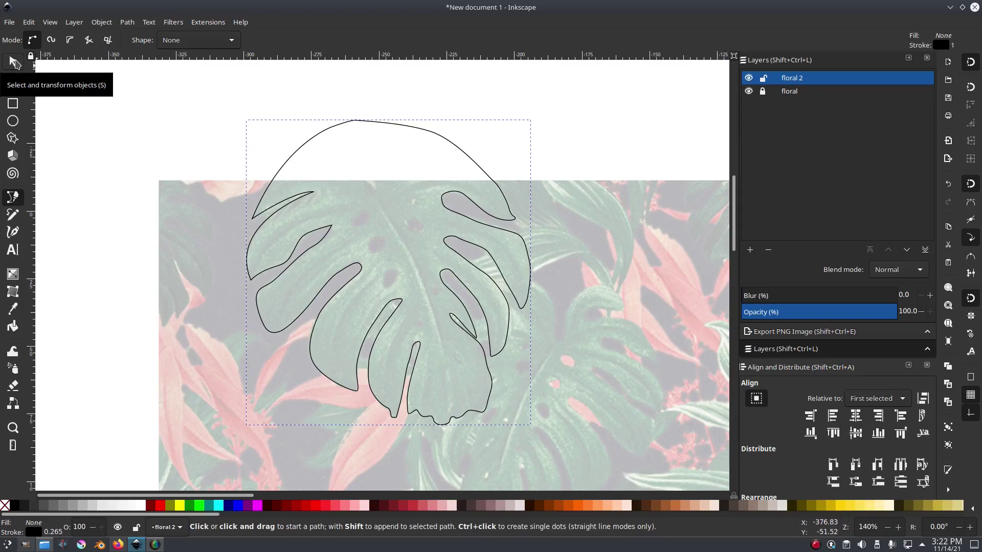
- Clear the selection and select the finished monstera leaf outline as an object
left_click(15, 62)
left_click(147, 138)
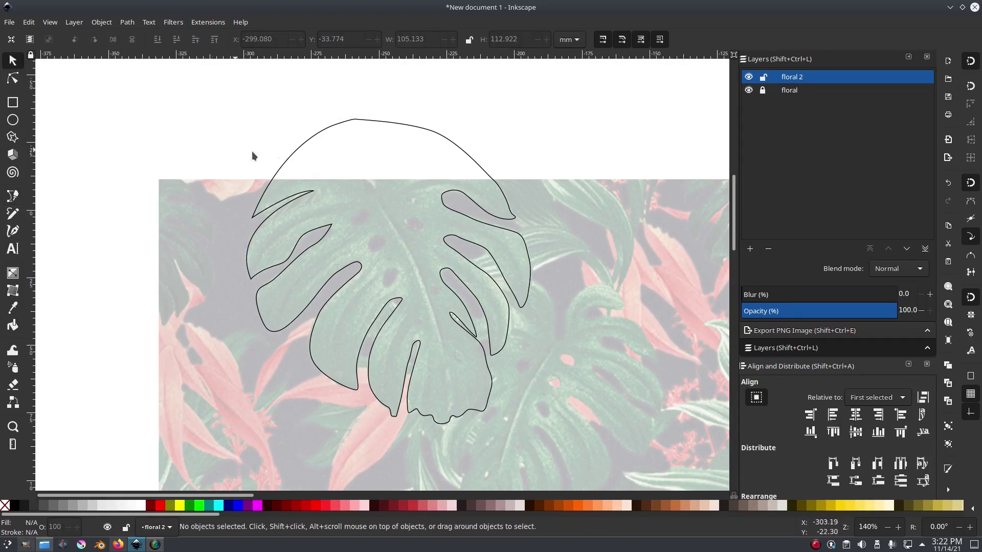
left_click(322, 137)
left_click(519, 181)
left_click(441, 134)
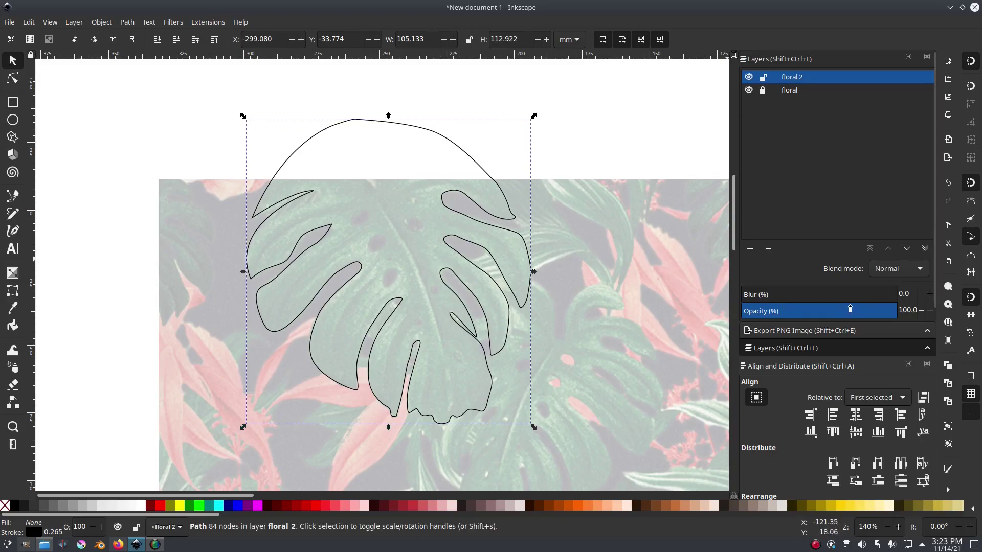
- Remove the stroke paint from the leaf path using the Fill and Stroke settings
left_click_drag(782, 312, 950, 302)
scroll(796, 381, "down", 1)
scroll(795, 381, "down", 5)
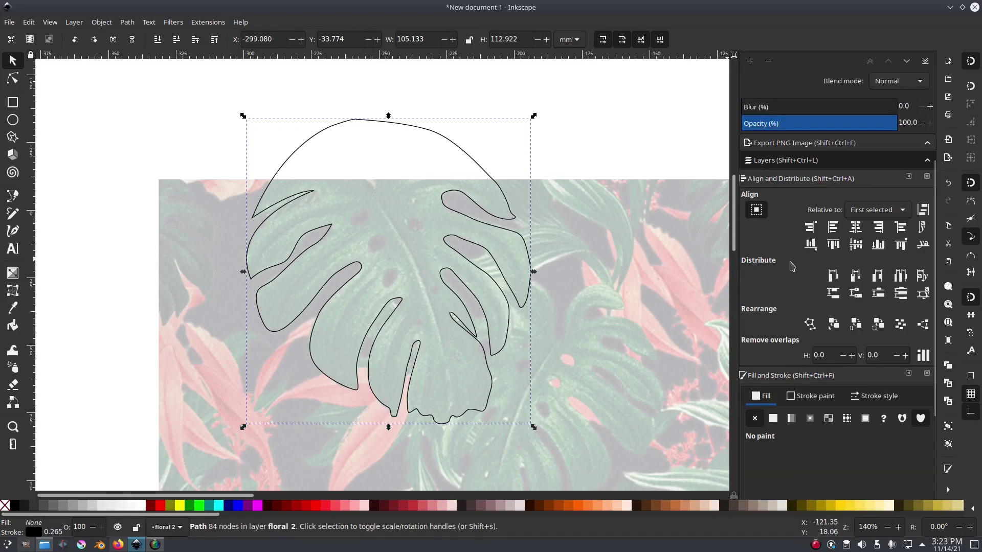
scroll(792, 264, "down", 5)
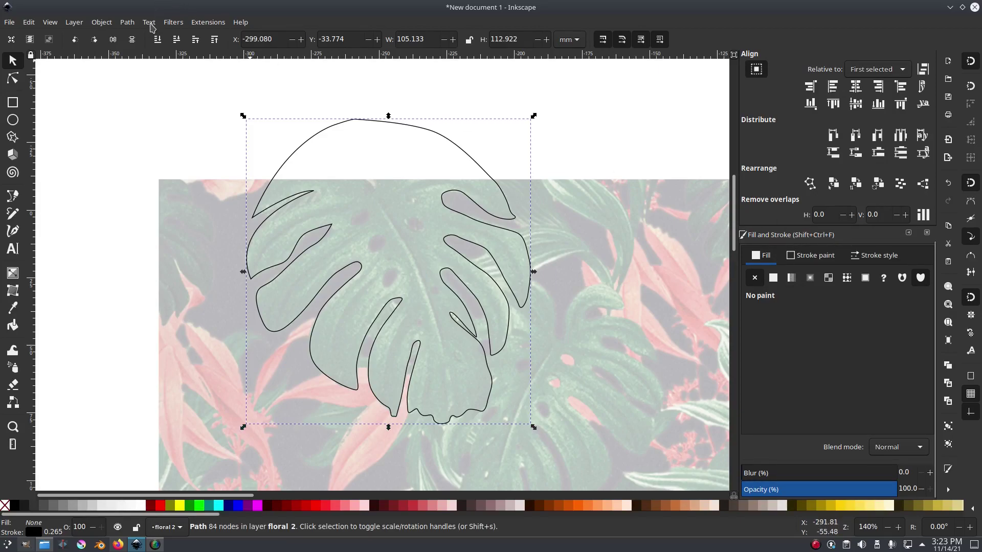
left_click(104, 23)
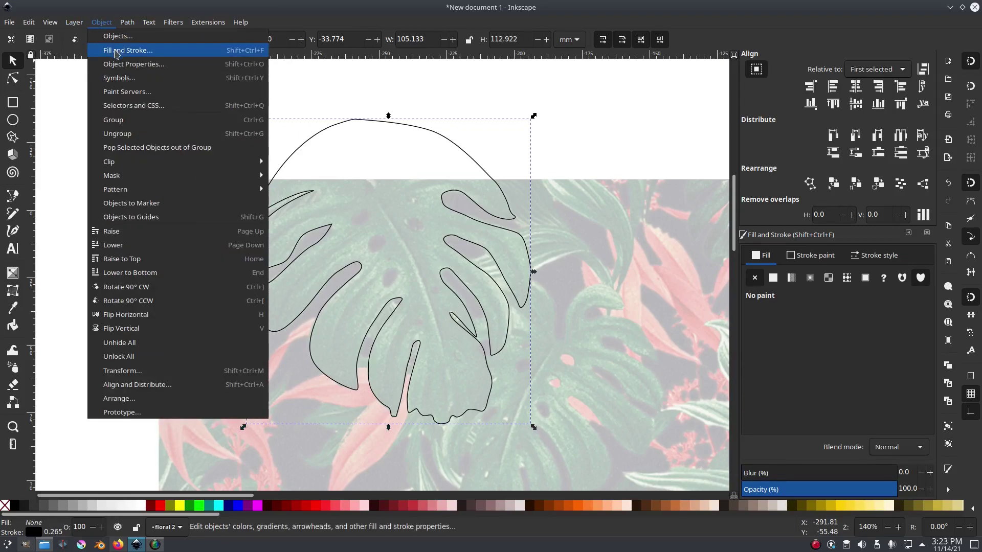
left_click(817, 244)
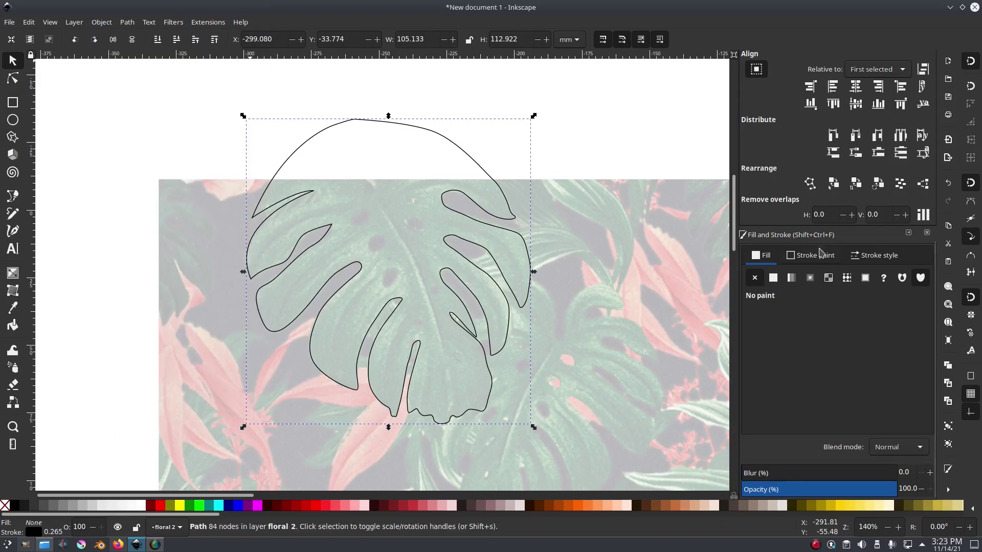
left_click(817, 256)
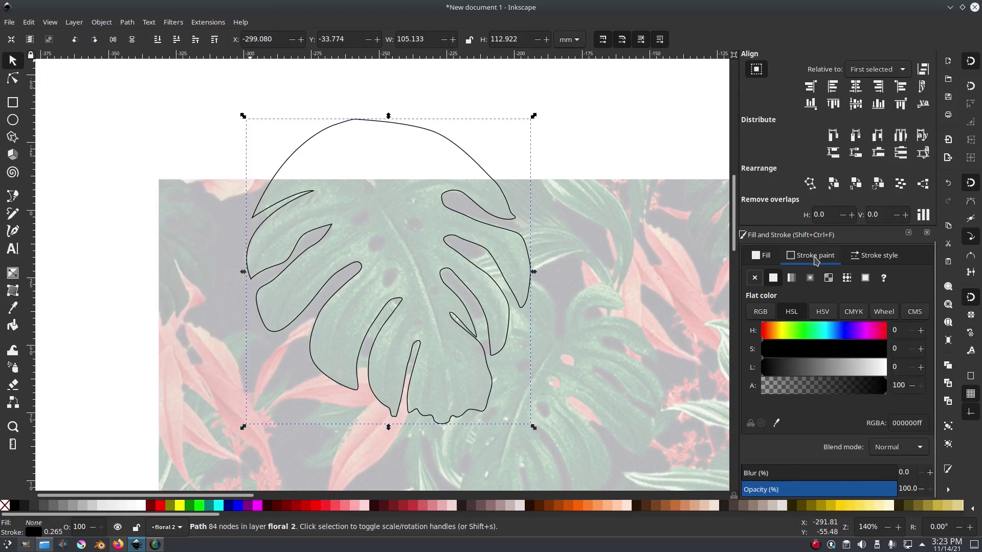
left_click(752, 280)
- Give the monstera leaf path a flat color fill
left_click(765, 283)
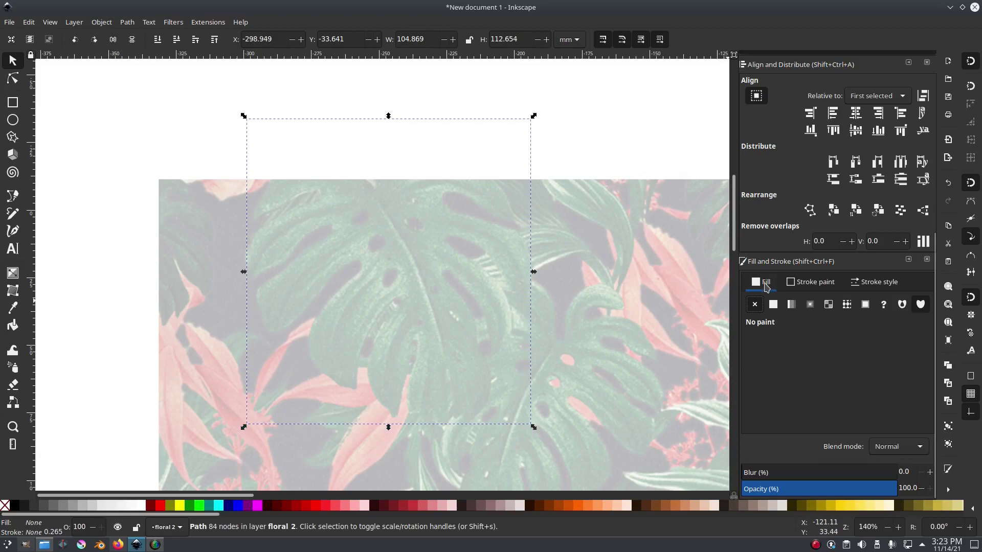
left_click(774, 306)
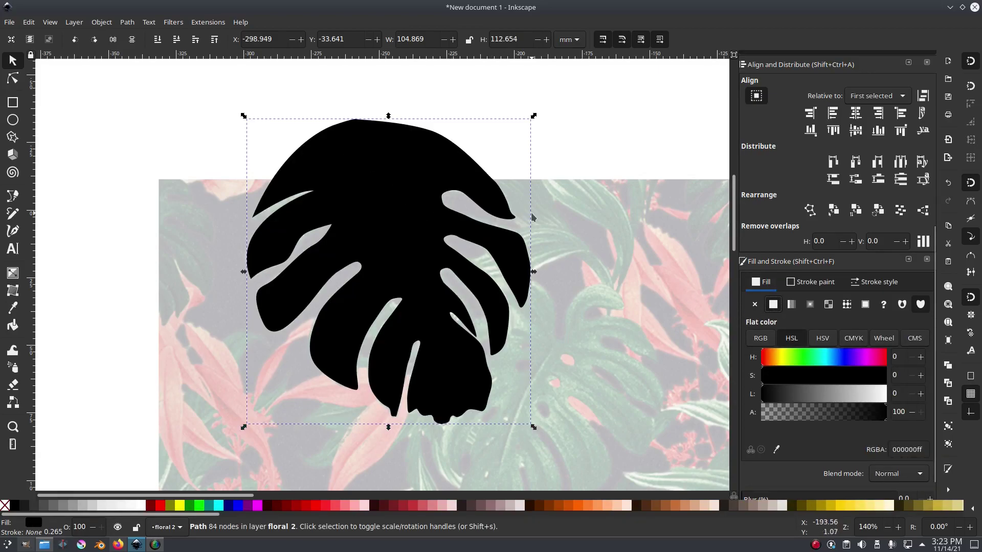
left_click_drag(436, 213, 389, 153)
left_click_drag(554, 216, 583, 248)
- Recolor the leaf's fill to a dark green with hue 153, saturation 37 and lightness 28 (2e634bff)
left_click_drag(817, 363, 805, 365)
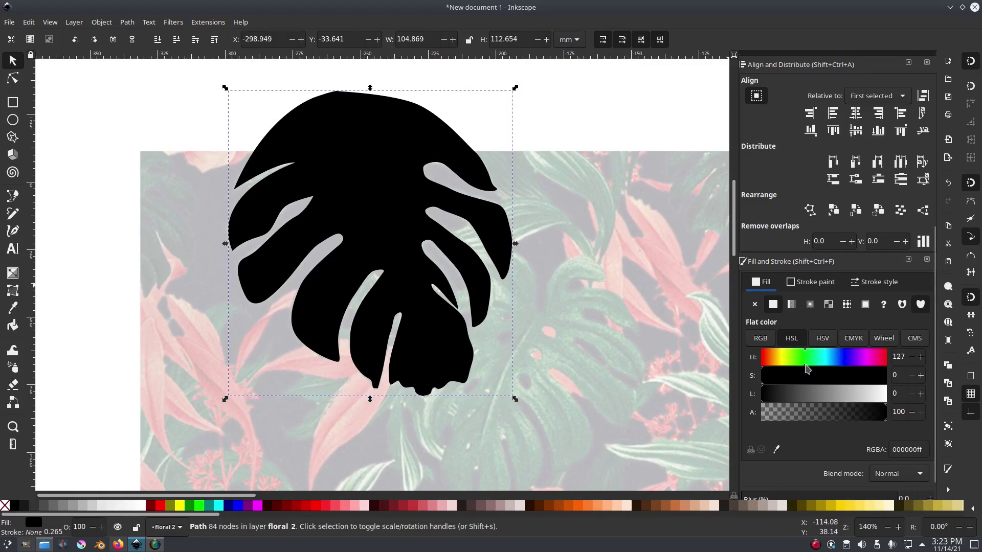
mouse_move(820, 398)
left_mouse_down()
mouse_move(839, 401)
mouse_move(841, 385)
mouse_move(795, 363)
mouse_move(814, 362)
left_mouse_up()
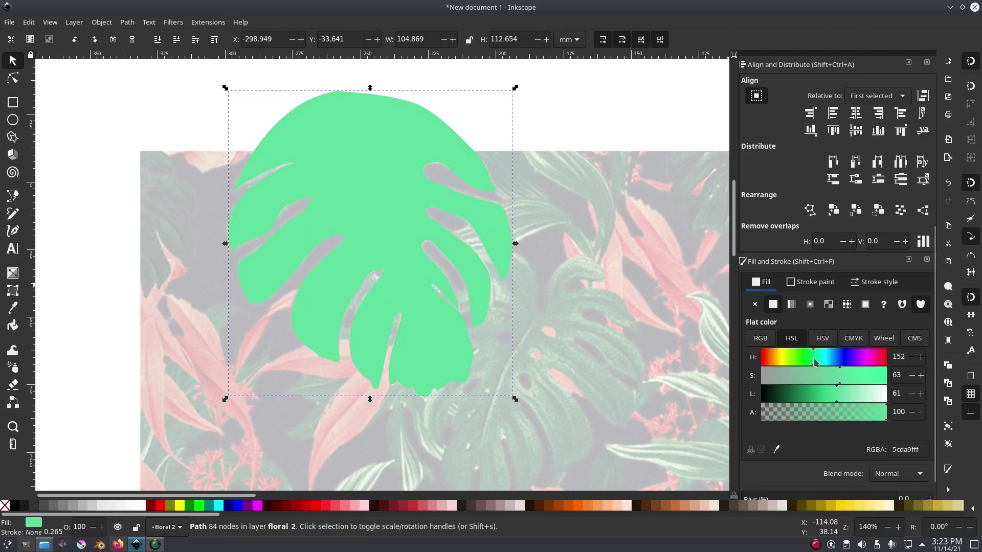
left_click(827, 378)
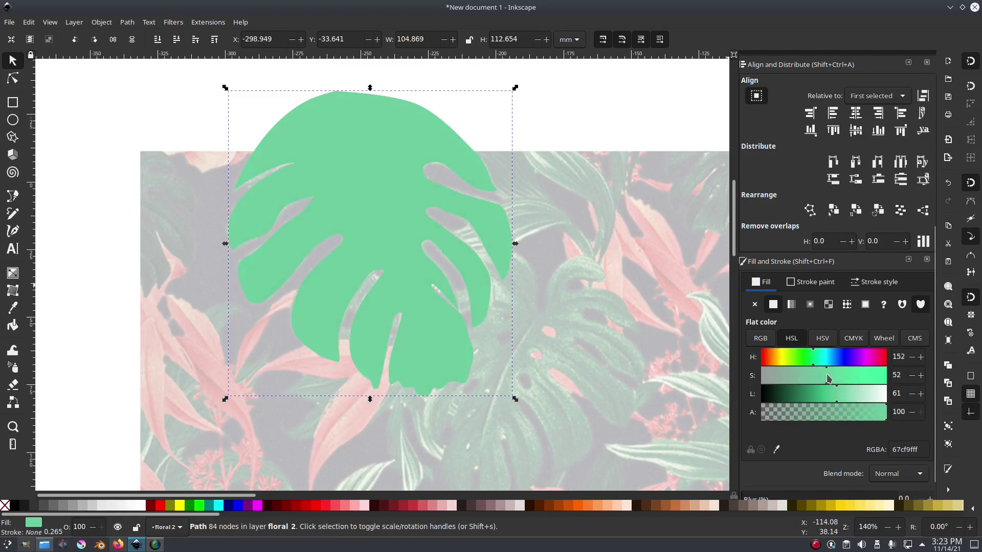
left_click_drag(813, 397, 805, 397)
left_click(816, 378)
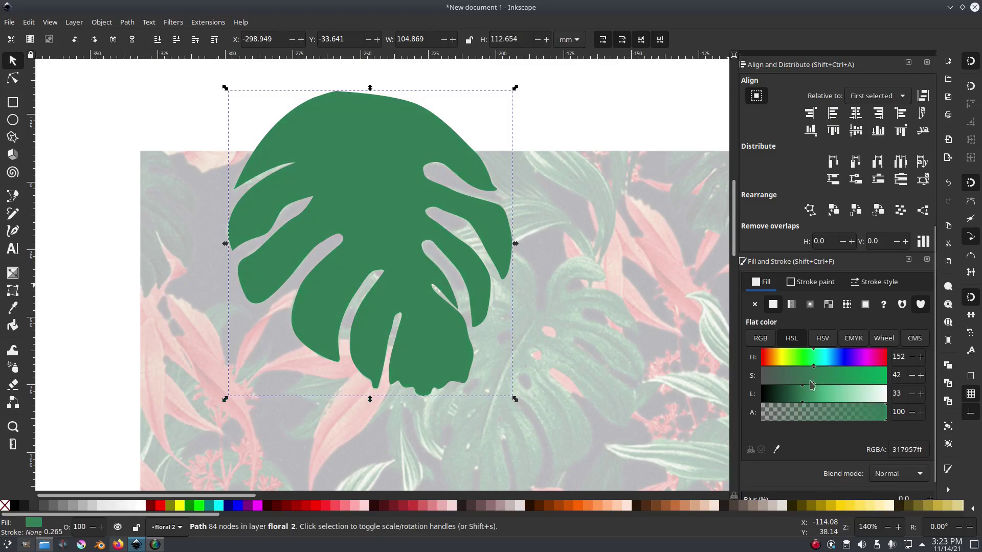
left_click(796, 398)
left_click(808, 378)
left_click(799, 399)
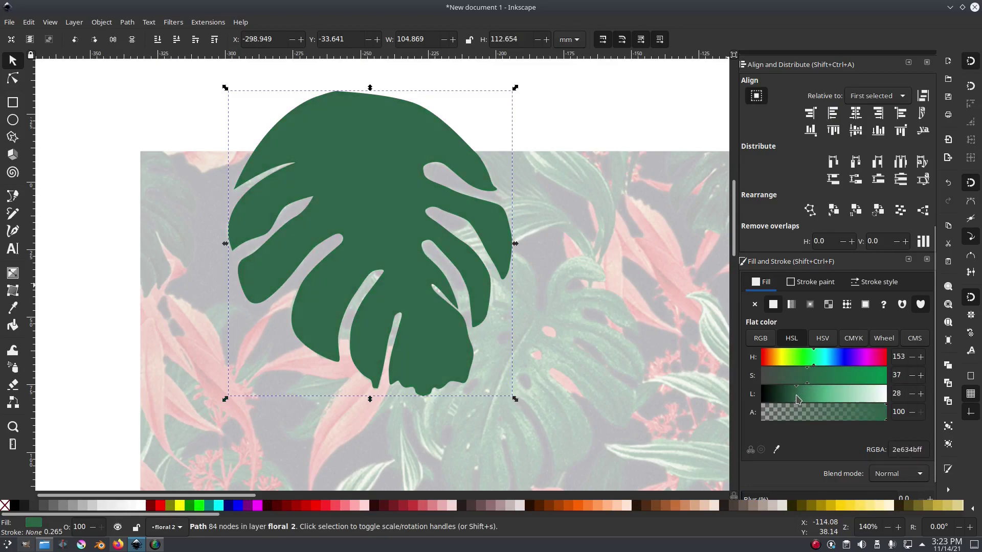
- Set the monstera leaf fill's lightness to 30 (30674eff) and clear the selection
scroll(610, 232, "down", 3)
scroll(612, 253, "up", 1)
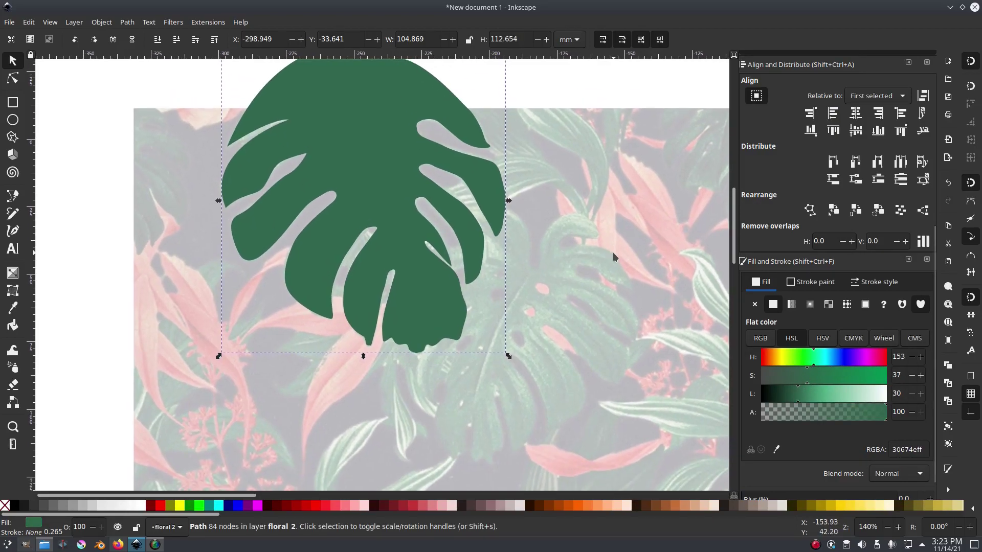
left_click(586, 91)
scroll(573, 275, "down", 1)
left_click_drag(573, 275, 472, 249)
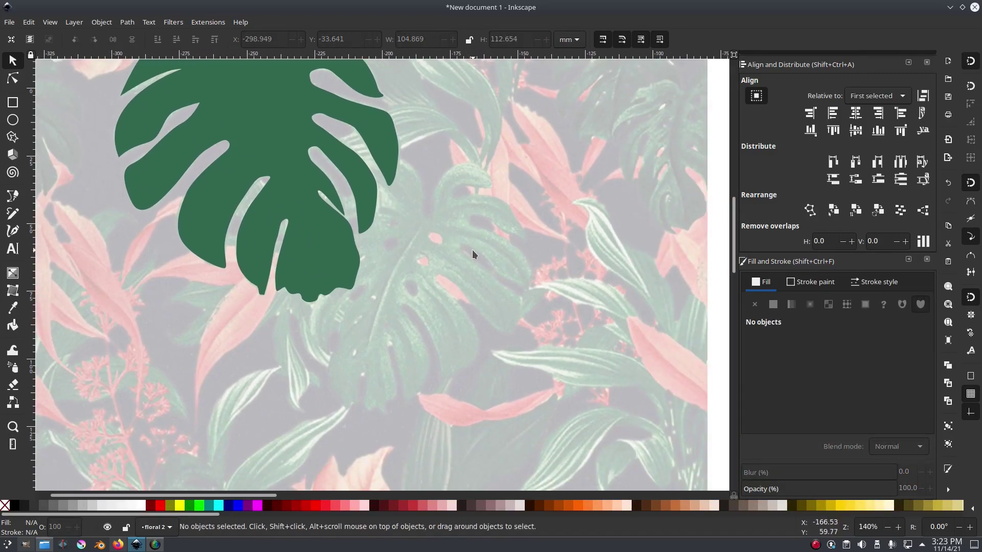
scroll(452, 261, "down", 5)
scroll(452, 266, "up", 3)
scroll(432, 247, "down", 2)
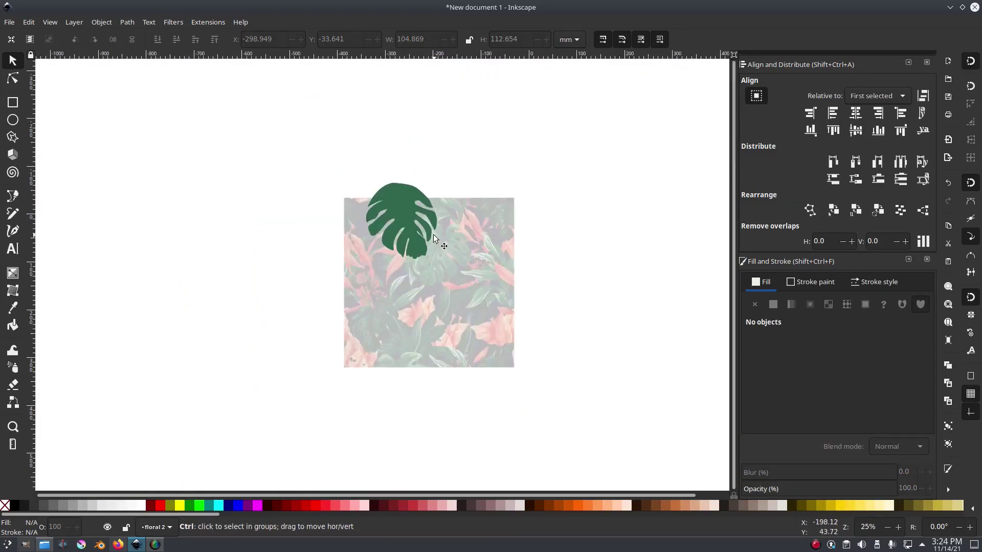
scroll(439, 237, "up", 2)
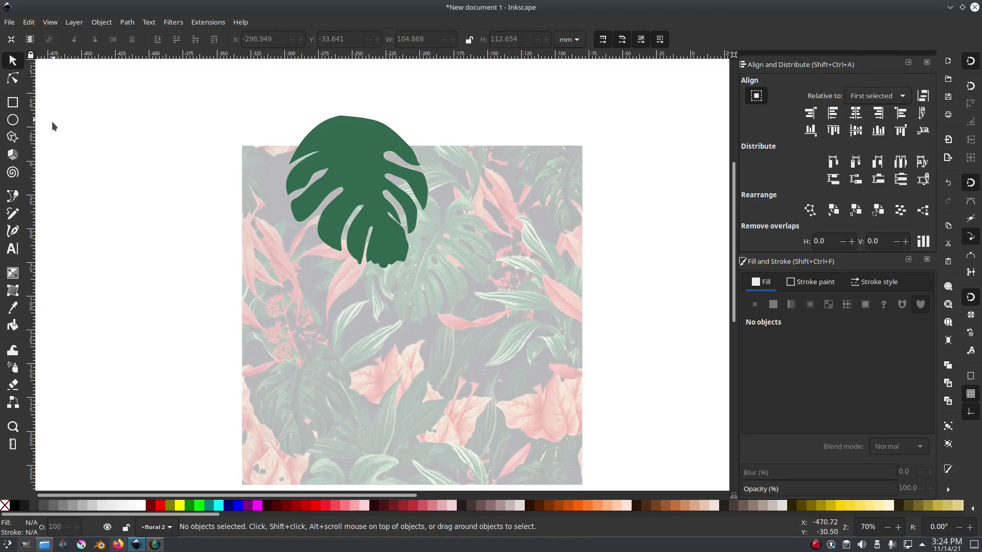
left_click(12, 197)
scroll(349, 170, "up", 3)
left_click(13, 60)
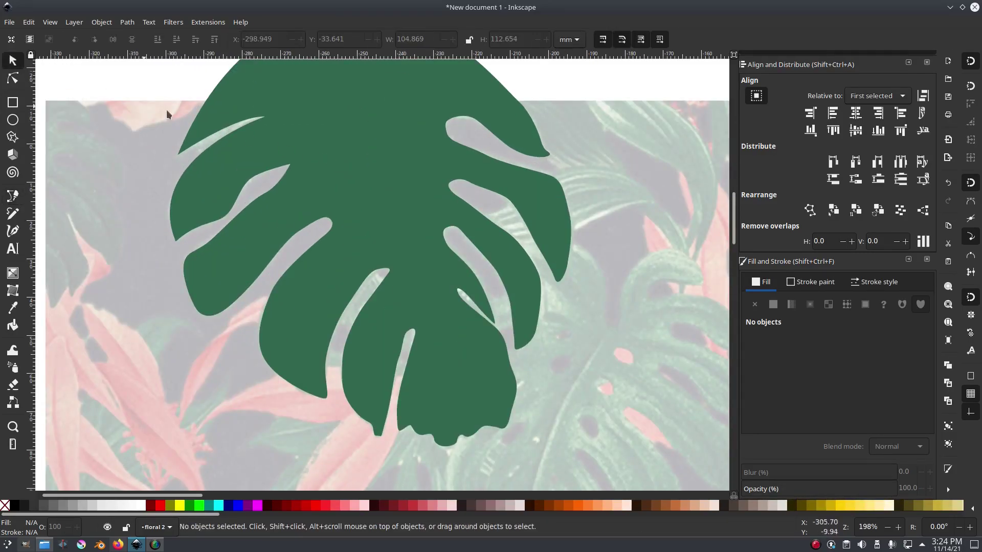
left_click(311, 132)
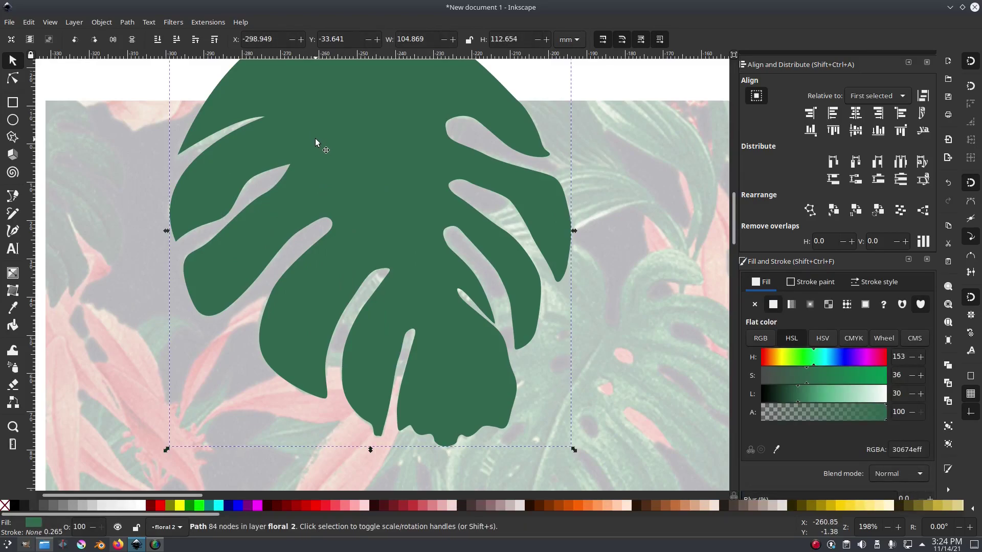
key("h")
key("ctrl+z")
- Hide the selected monstera leaf path to expose the reference photo beneath it
scroll(391, 204, "down", 2)
scroll(385, 178, "down", 2)
right_click(384, 165)
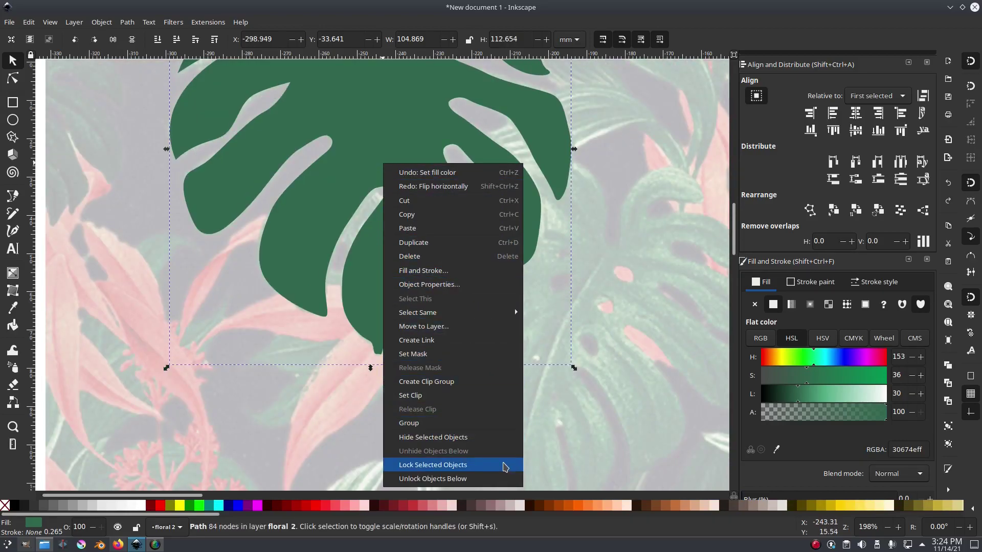
left_click(476, 438)
scroll(530, 192, "up", 3)
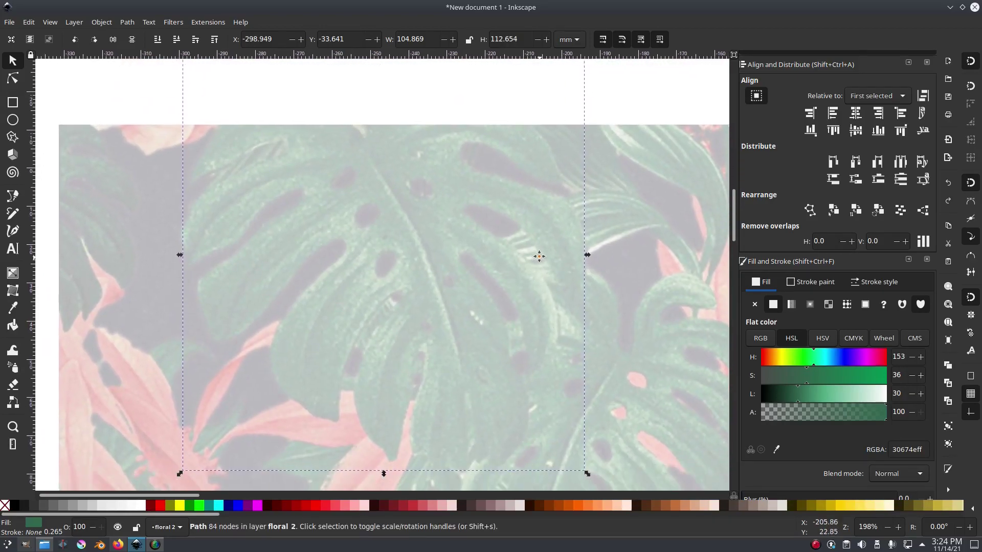
- Clear the selection and undo hiding the monstera leaf
right_click(391, 205)
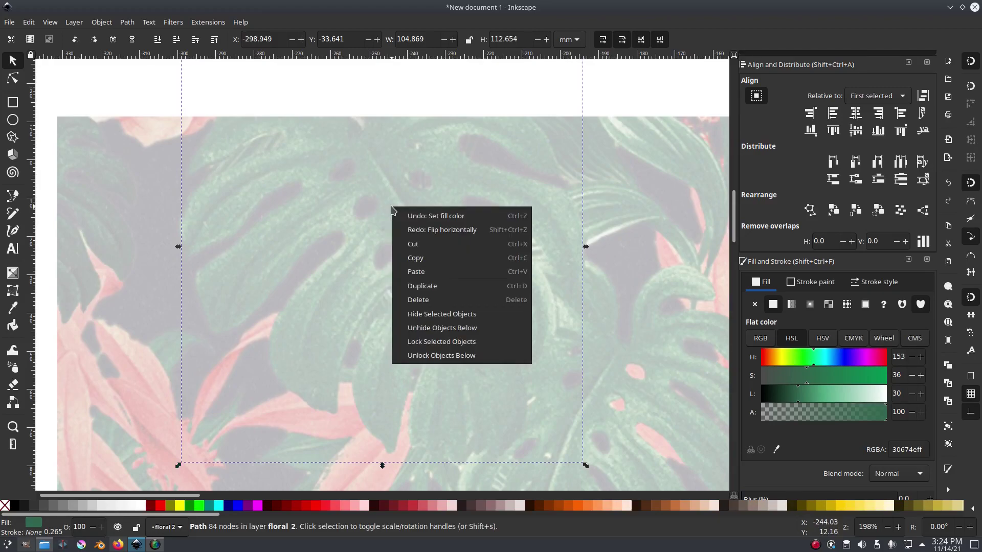
left_click(548, 109)
left_click(631, 98)
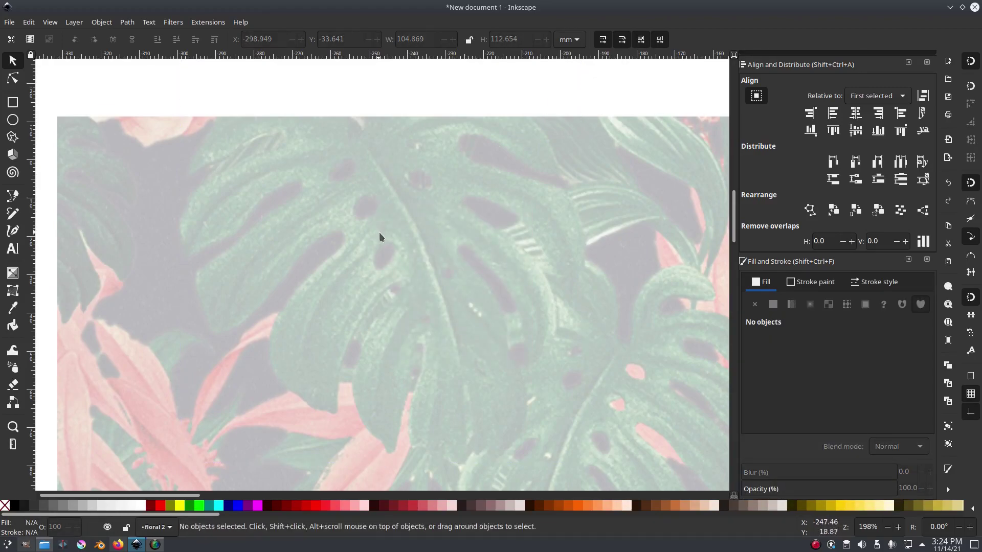
scroll(490, 197, "down", 1)
key("ctrl+z")
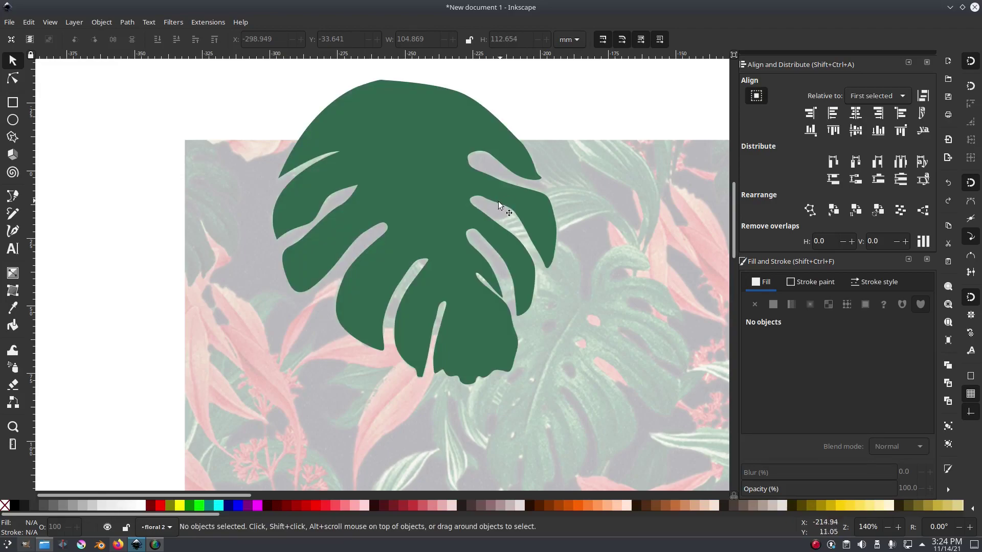
- Select the monstera leaf and look through the available commands for a way to hide and unhide it
left_click_drag(501, 199, 473, 217)
right_click(394, 221)
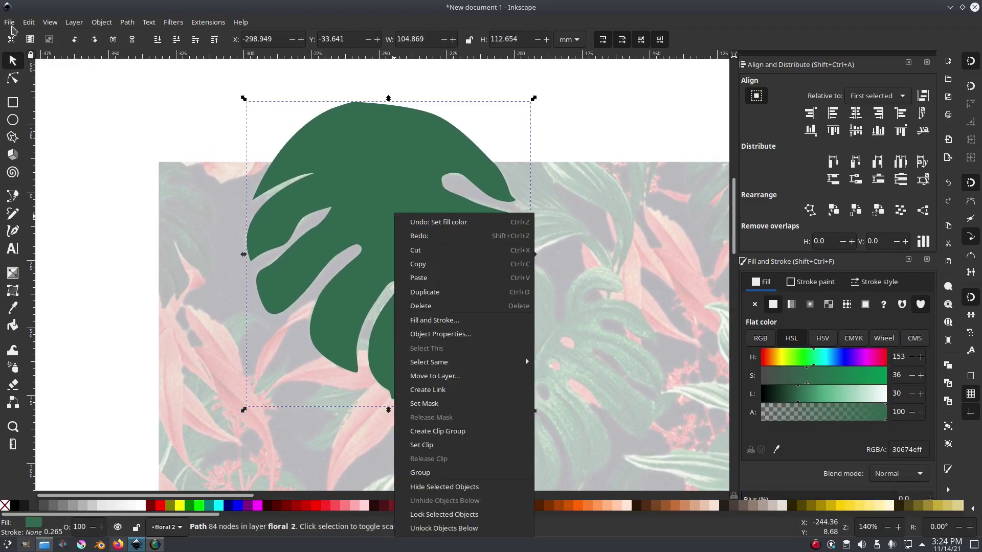
left_click(29, 23)
left_click(29, 23)
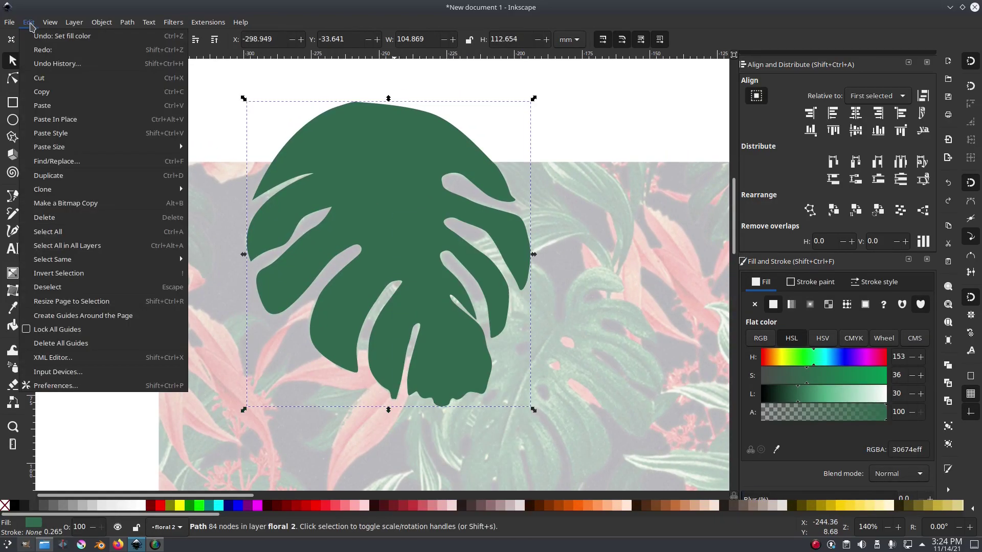
mouse_move(53, 26)
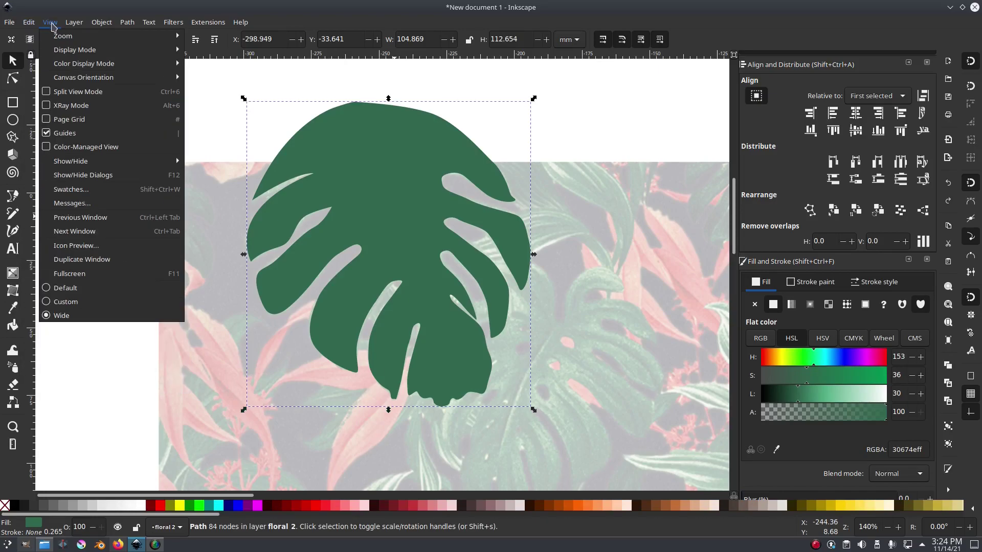
mouse_move(84, 25)
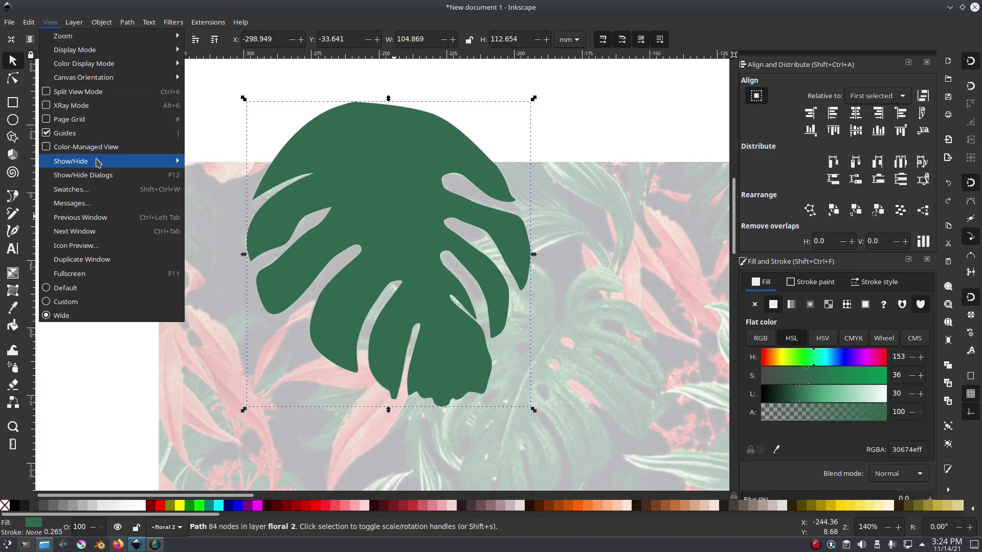
mouse_move(98, 162)
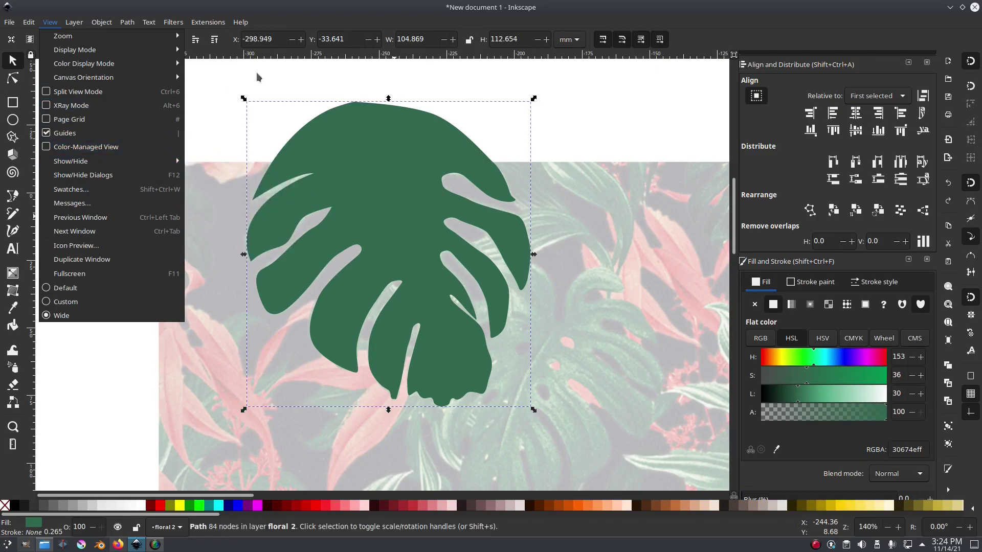
mouse_move(121, 27)
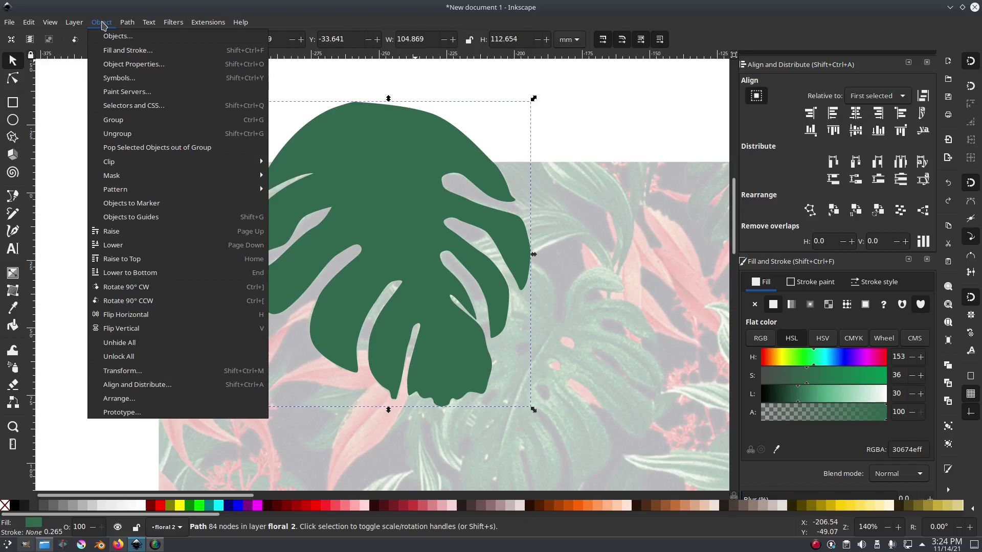
mouse_move(83, 24)
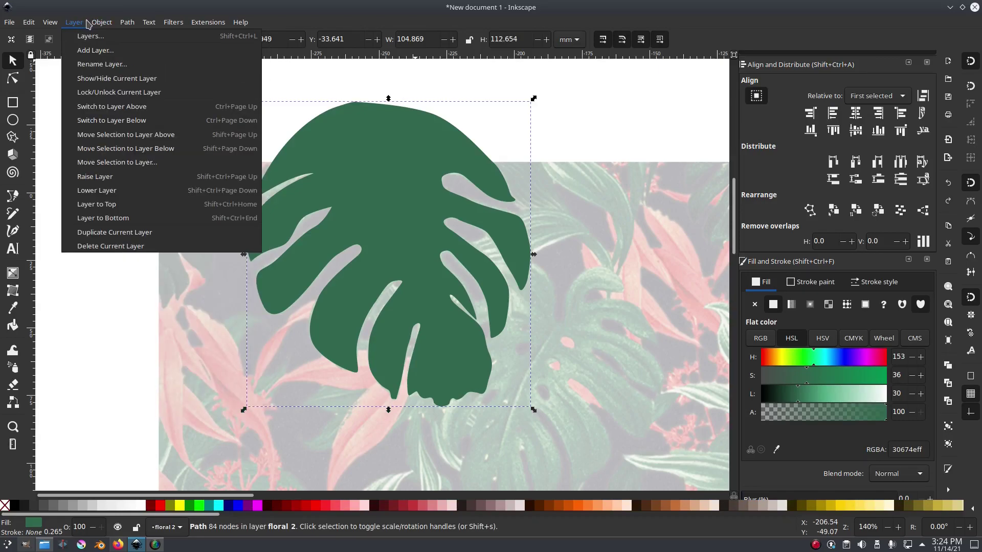
left_click(453, 2)
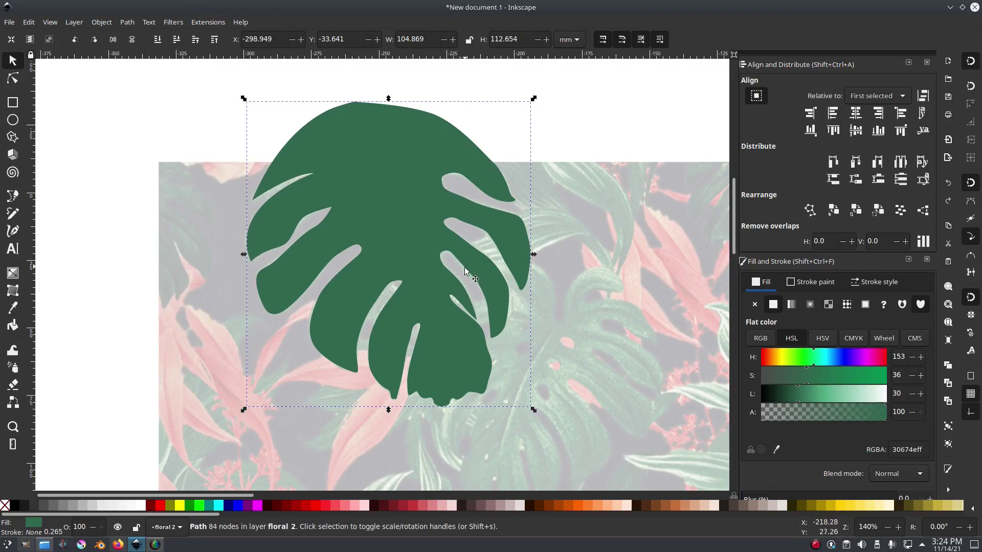
- Try hiding the monstera leaf again and undo the latest changes
right_click(418, 238)
left_click(427, 223)
left_click(341, 216)
key("alt+h")
left_click(472, 185)
right_click(406, 195)
left_click(572, 130)
key("ctrl+z")
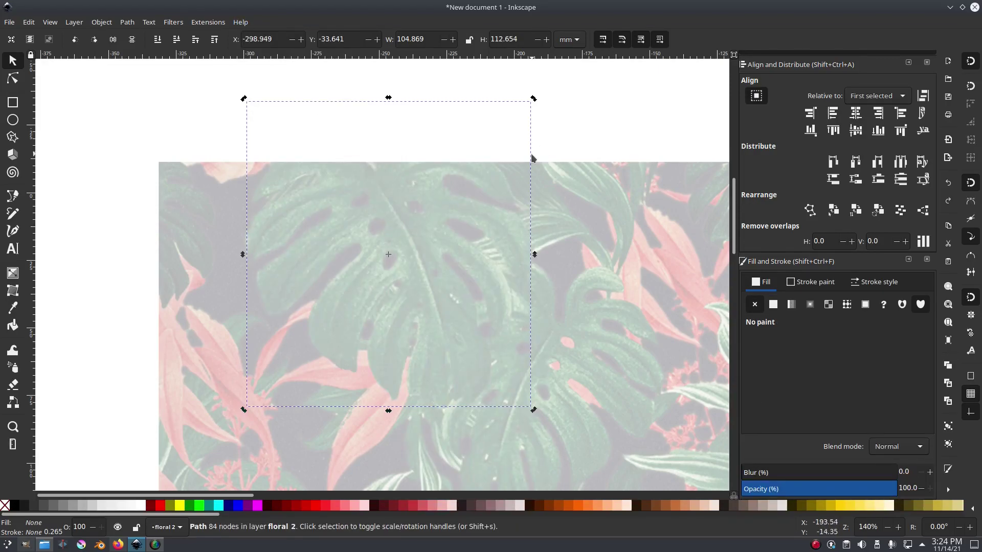
- Redo the undone changes to restore the monstera leaf's dark green fill
key("ctrl+shift+z")
key("ctrl+shift+z")
key("ctrl+z")
key("ctrl+z")
key("ctrl+shift+z")
key("ctrl+shift+z")
- Move the green monstera leaf up onto the blank canvas above the reference image
right_click(351, 213)
left_click(382, 149)
left_click_drag(403, 270, 404, 28)
left_click_drag(416, 136, 419, 110)
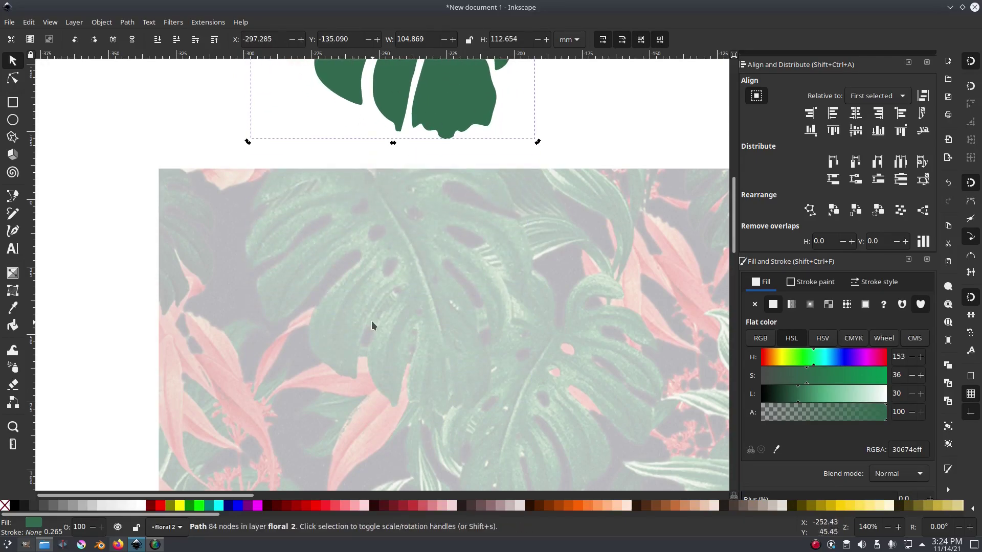
- Trace the monstera leaf's central vein with a curved Bezier segment about 71 mm tall and close the path with a straight segment
left_click(13, 197)
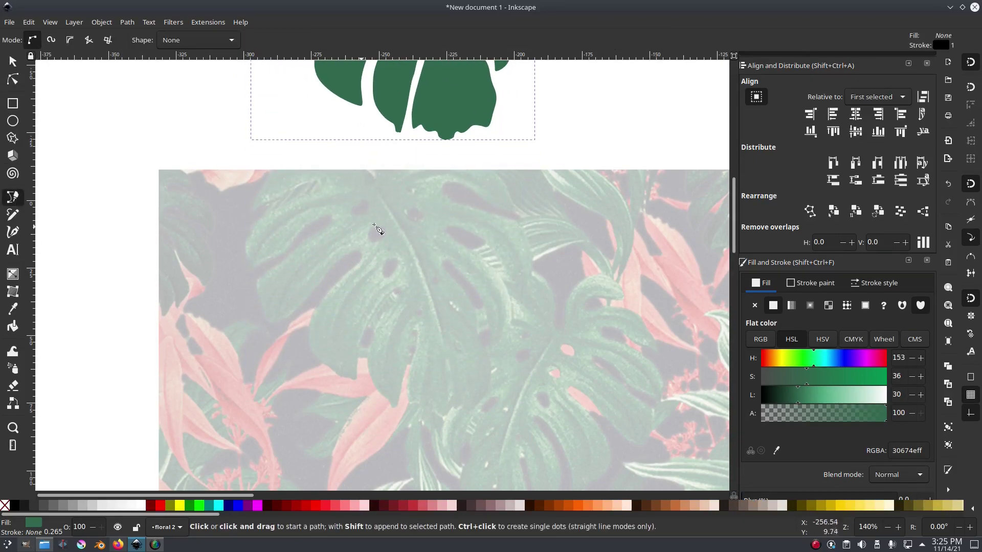
scroll(363, 184, "up", 1, "ctrl")
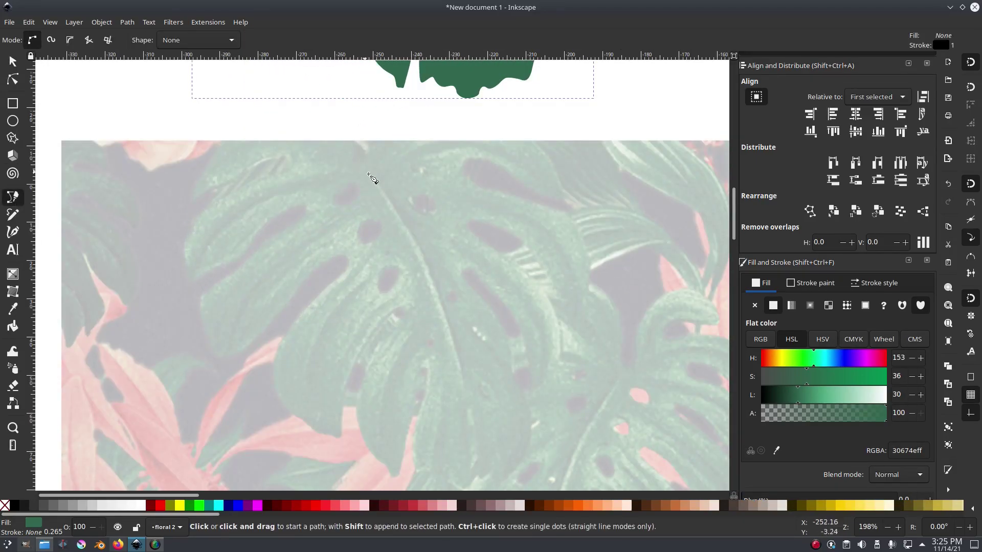
scroll(363, 172, "down", 2)
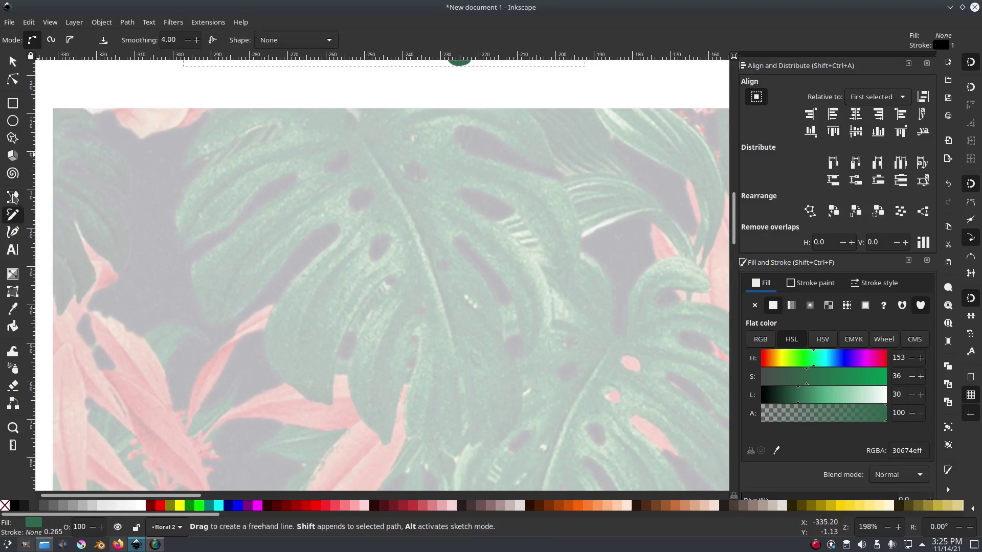
left_click(316, 85)
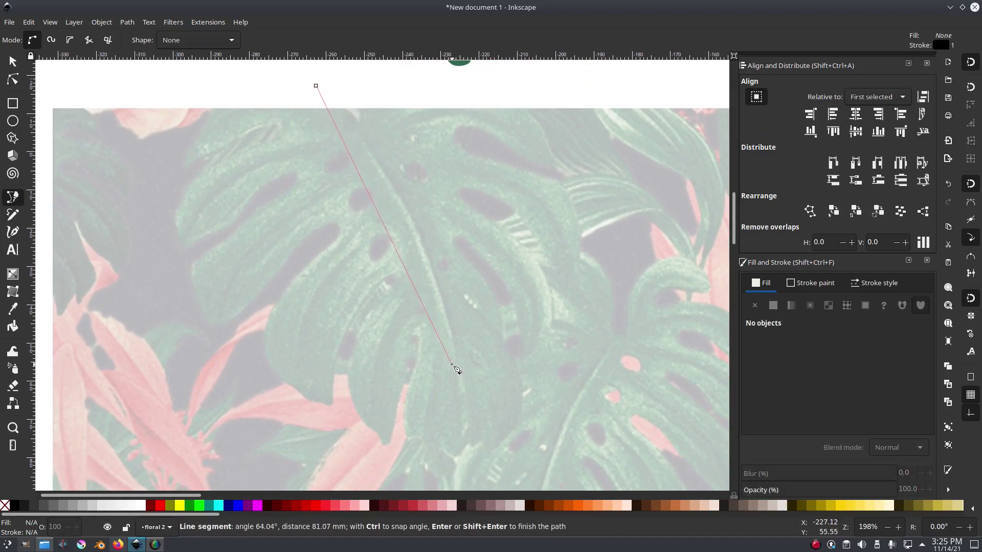
left_click_drag(453, 358, 469, 491)
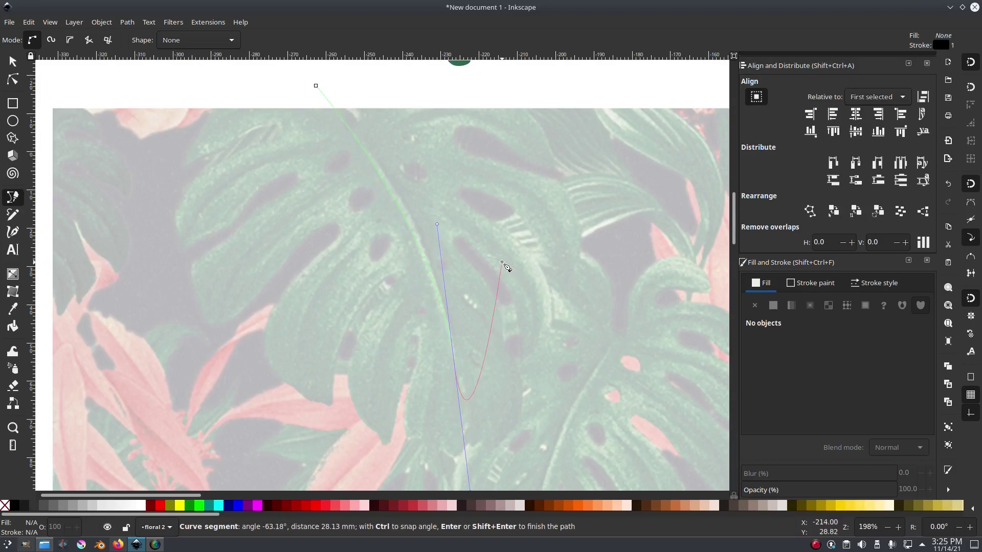
key("Return")
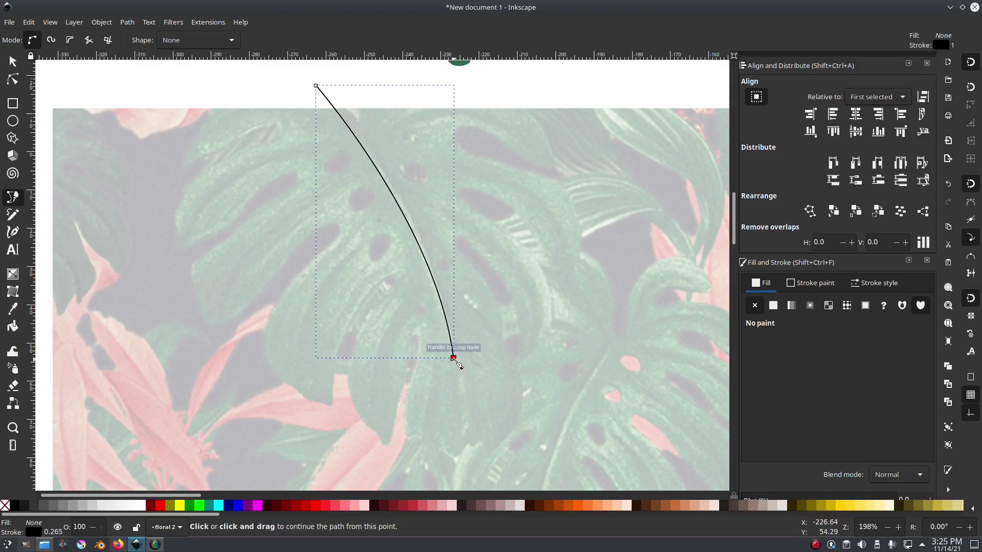
left_click(454, 359)
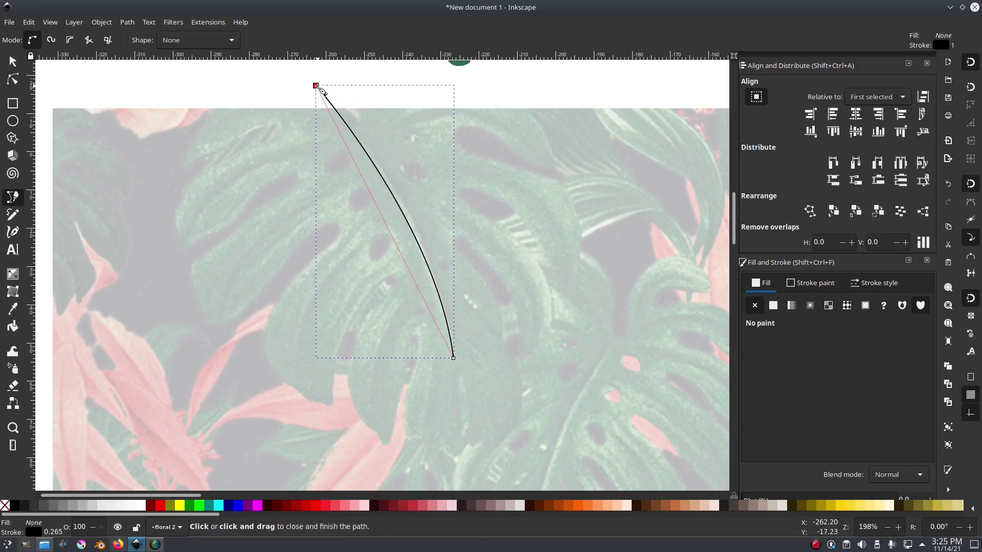
left_click(317, 87)
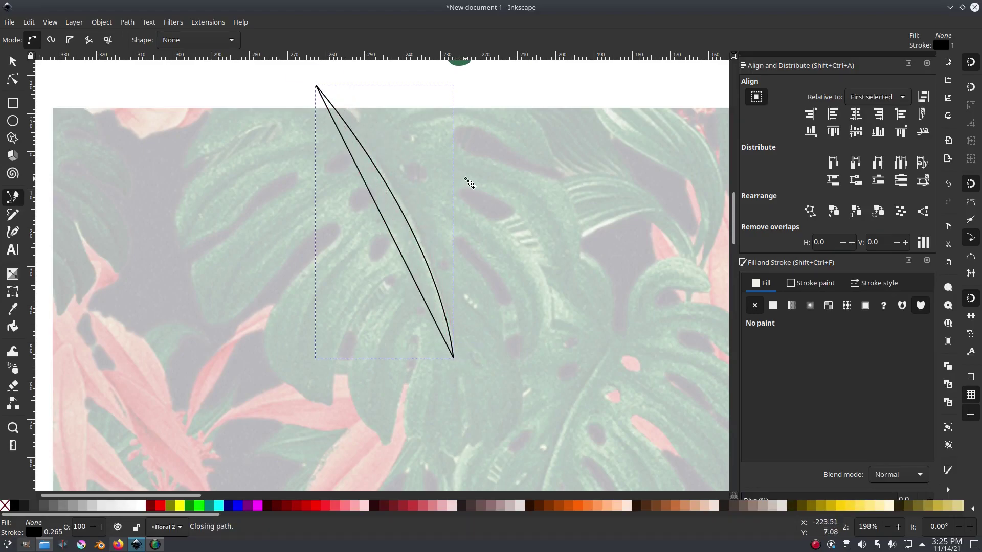
- Bend the vein path's straight side toward the curved side to form a slim crescent, and deselect it
left_click(14, 80)
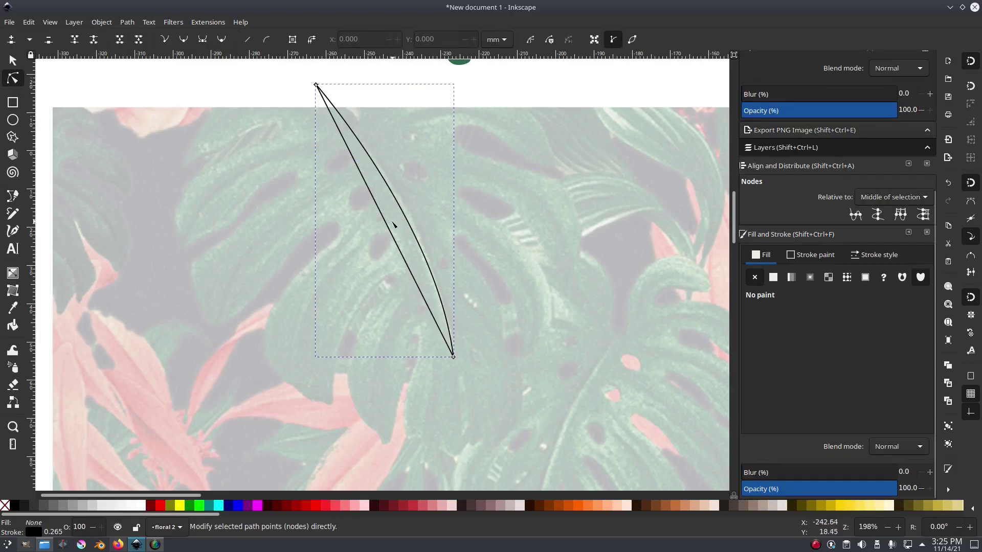
left_click_drag(386, 223, 417, 217)
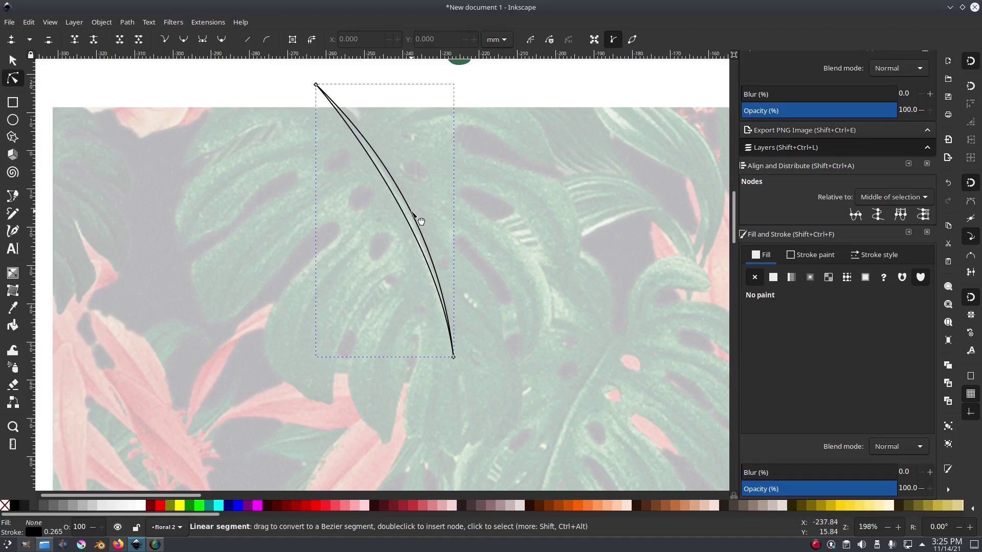
left_click(238, 121)
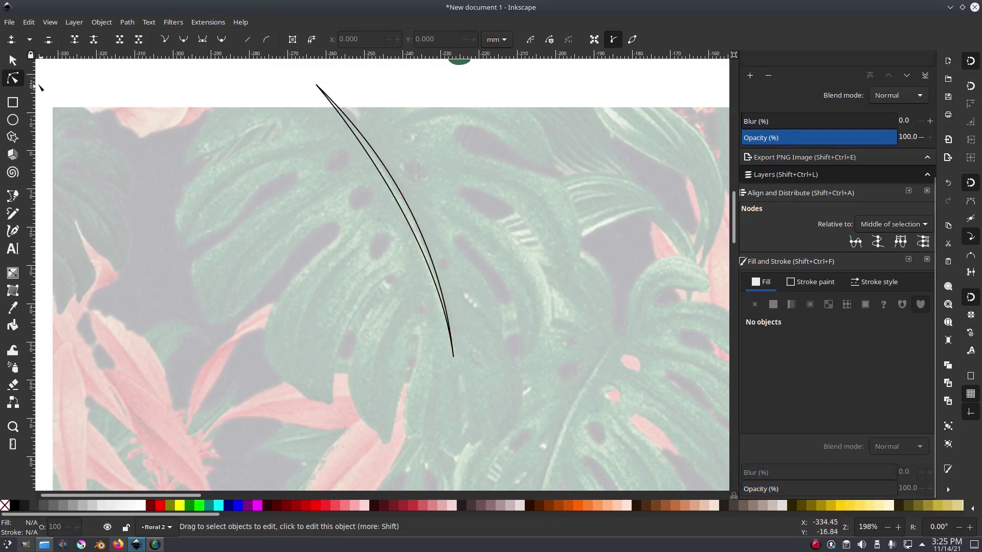
- Select the crescent-shaped vein path and remove its stroke paint
left_click(13, 61)
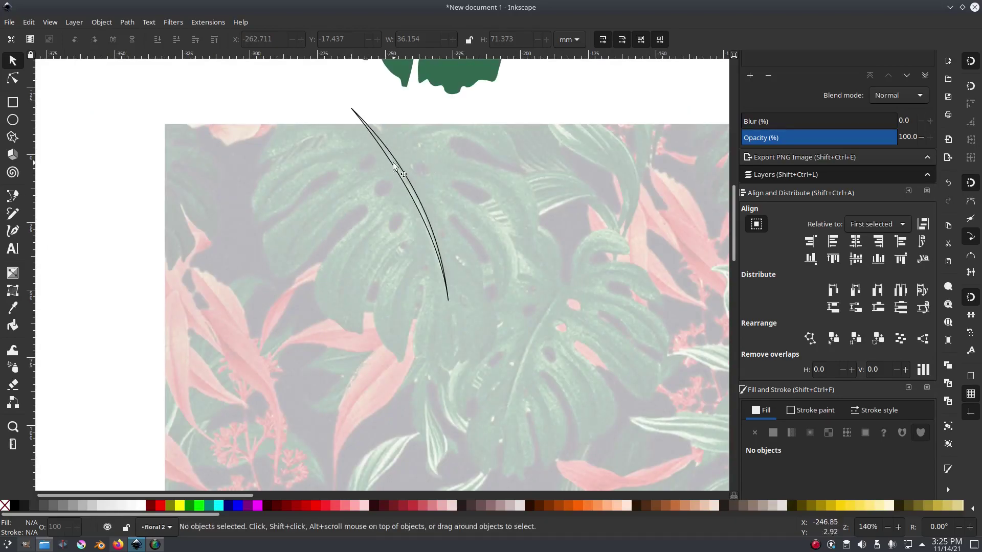
left_click(397, 161)
scroll(828, 307, "down", 3)
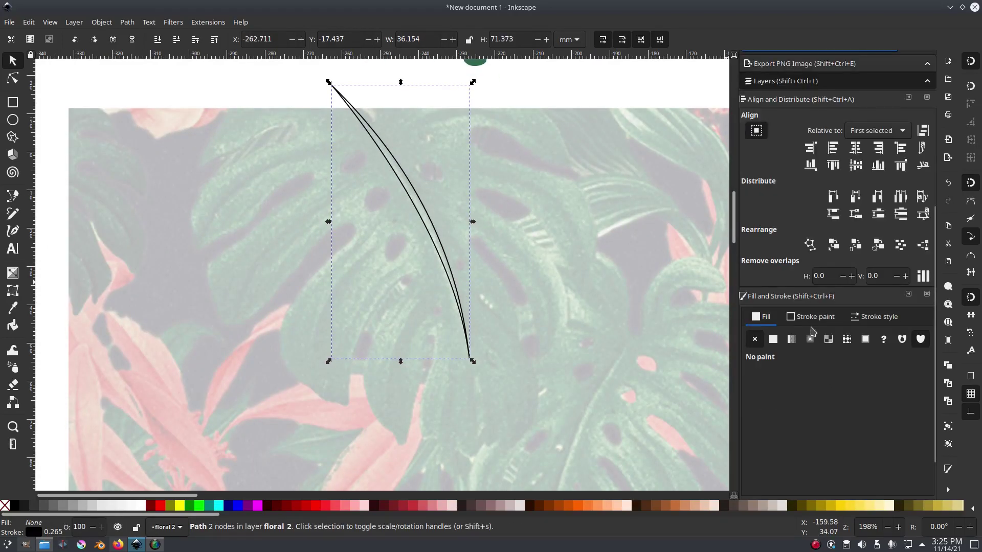
left_click(815, 317)
left_click(756, 341)
- Give the vein shape a flat green fill with hue 138, saturation 46 and lightness 44 (3da45cff)
left_click(770, 317)
left_click(773, 339)
left_click_drag(804, 435, 816, 430)
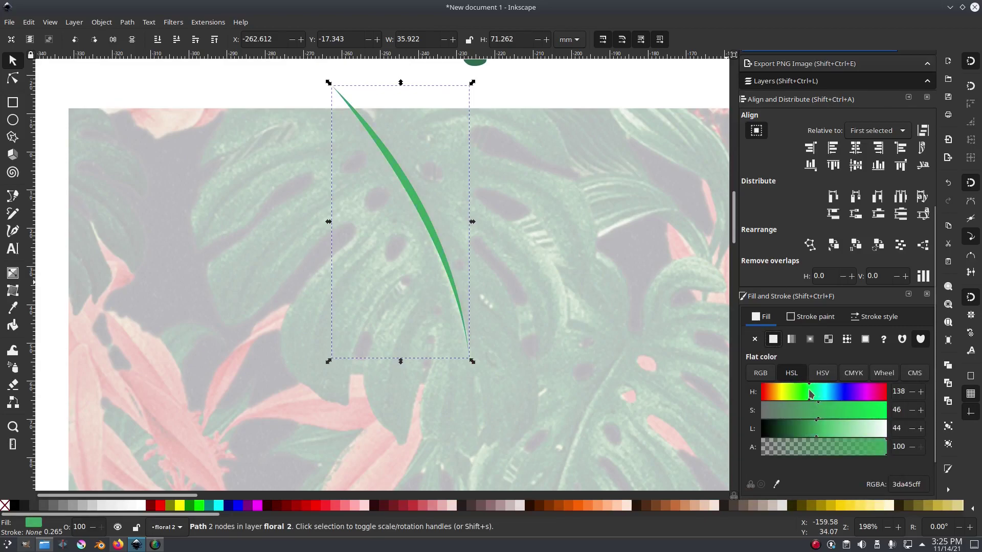
- Move the dark green monstera leaf back over the reference so it lies beneath the light green vein, and deselect it
key("minus")
key("minus")
left_click_drag(489, 172, 623, 329)
scroll(503, 388, "up", 3)
mouse_move(317, 161)
left_mouse_down()
mouse_move(324, 147)
mouse_move(313, 158)
left_mouse_up()
scroll(450, 204, "down", 4)
left_click_drag(511, 226, 498, 248)
left_click(574, 145)
scroll(520, 209, "down", 2)
scroll(514, 203, "up", 4)
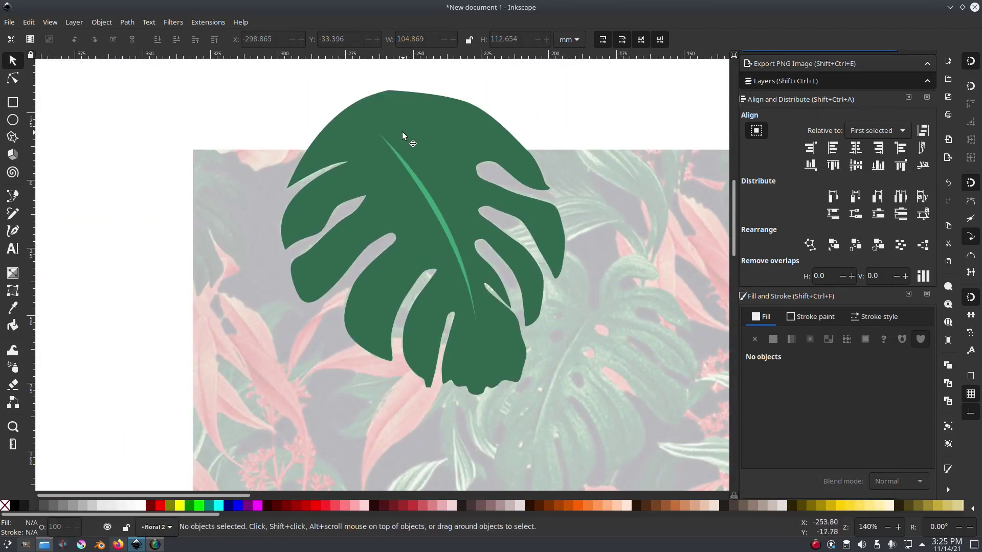
- Reshape the monstera leaf's top edge by repositioning its two uppermost nodes and curving the right-hand node's handle outward
left_click(390, 106)
scroll(389, 106, "up", 2)
key("n")
left_click(417, 82)
left_click_drag(418, 83, 360, 107)
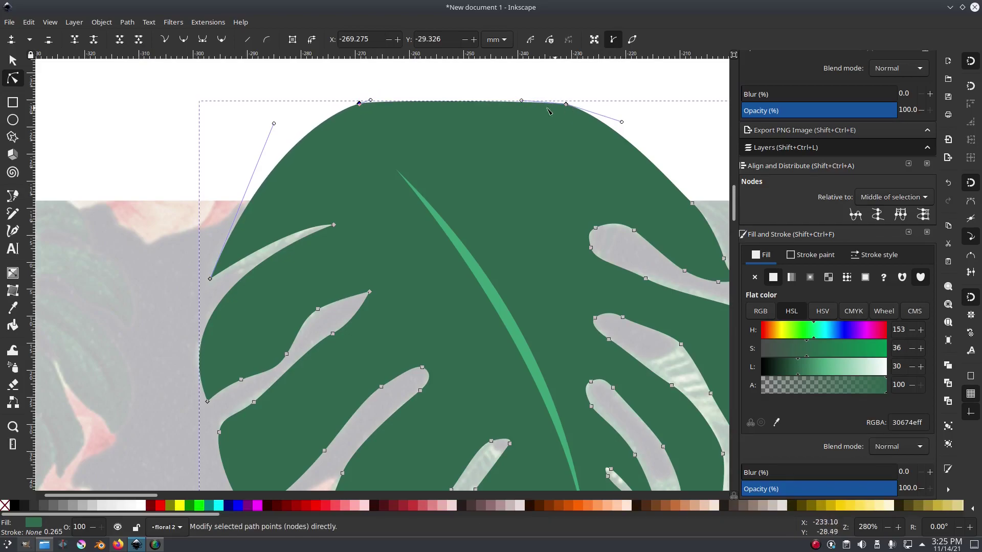
left_click_drag(522, 101, 502, 95)
left_click_drag(566, 106, 560, 123)
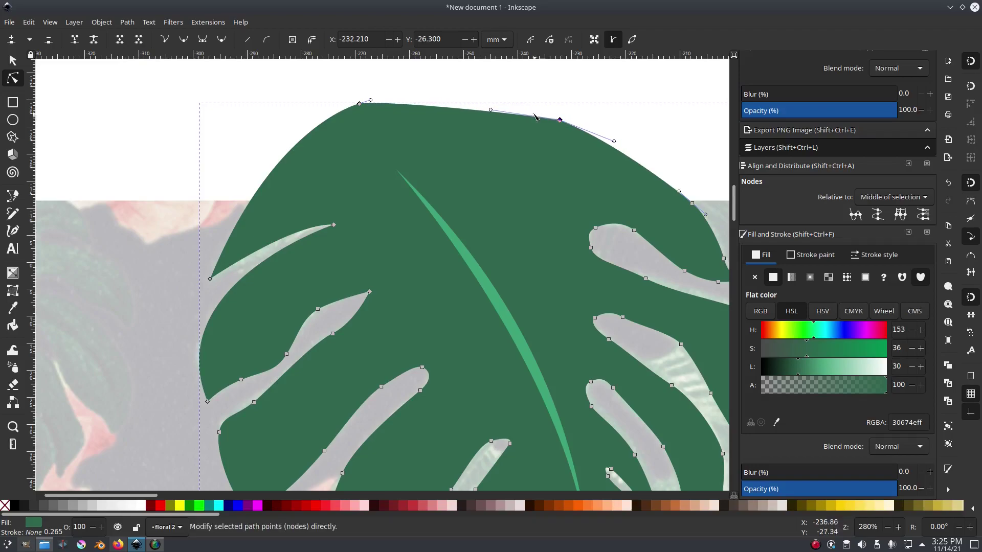
left_click_drag(494, 113, 496, 98)
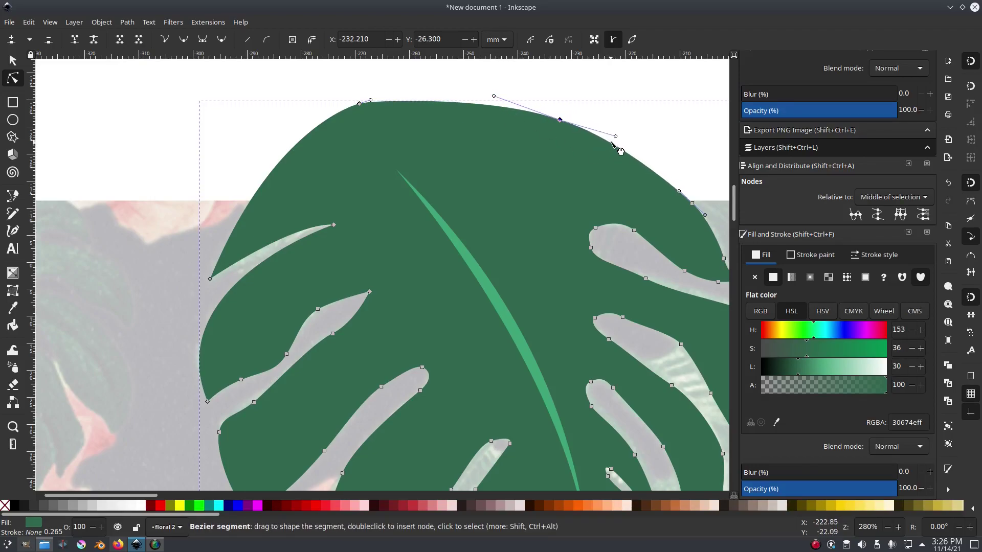
left_click(617, 126)
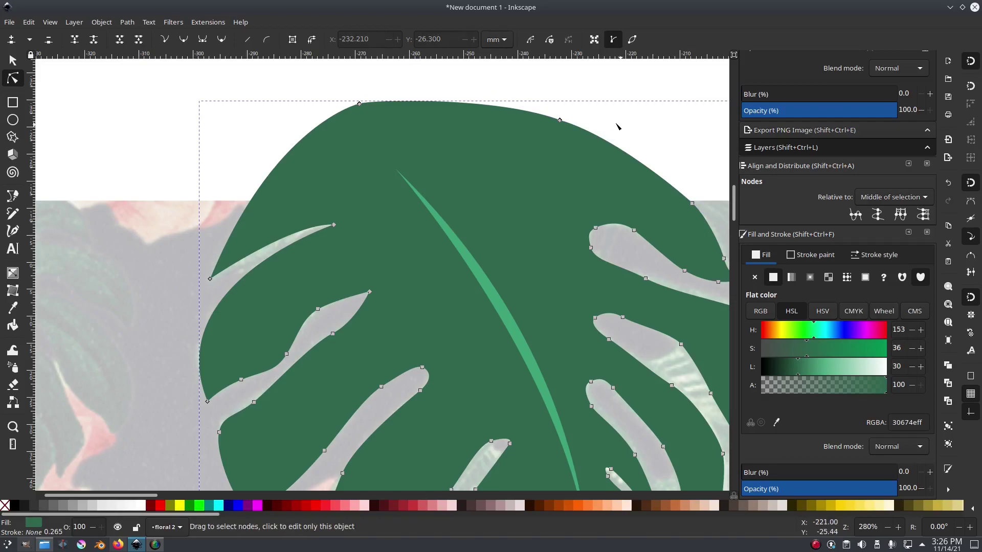
- Delete the right-hand node on the leaf's top edge and smooth the remaining long curve with its handles
left_click(560, 120)
key("Delete")
left_click_drag(483, 74, 544, 79)
left_click_drag(687, 112, 459, 159)
mouse_move(544, 79)
left_mouse_down()
mouse_move(555, 80)
mouse_move(545, 82)
left_mouse_up()
left_click_drag(601, 129, 594, 122)
left_click_drag(582, 129, 659, 85)
- Delete the tip node of the leaf's upper-left lobe and bend the adjoining outer edge
scroll(287, 195, "up", 1)
left_click(281, 250)
key("Delete")
left_click_drag(365, 185, 383, 228)
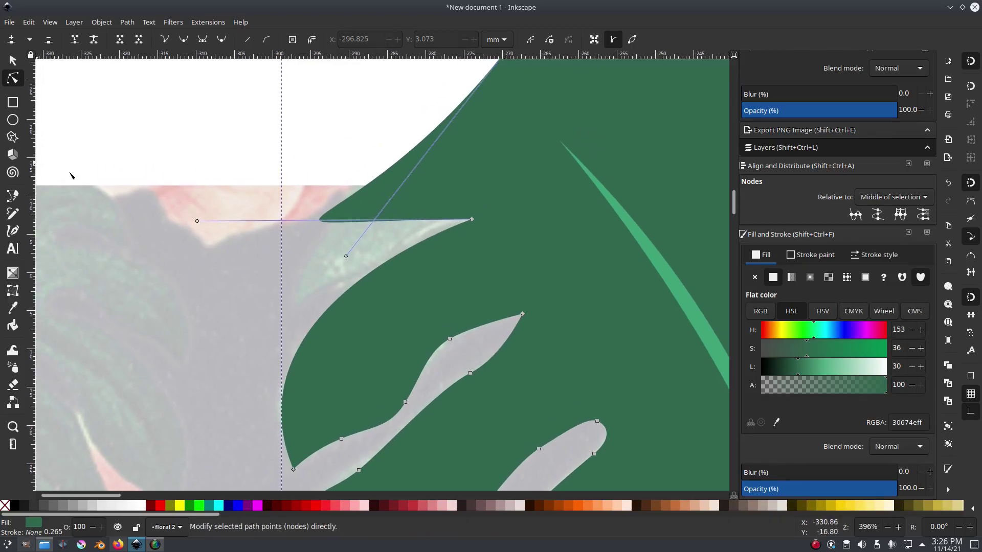
- Rebuild the upper-left lobe's tip with a repositioned node, curve the edges beside it, and deselect the leaf
left_click(322, 216)
left_click_drag(325, 218, 280, 191)
left_click_drag(422, 186, 385, 248)
scroll(491, 214, "down", 2)
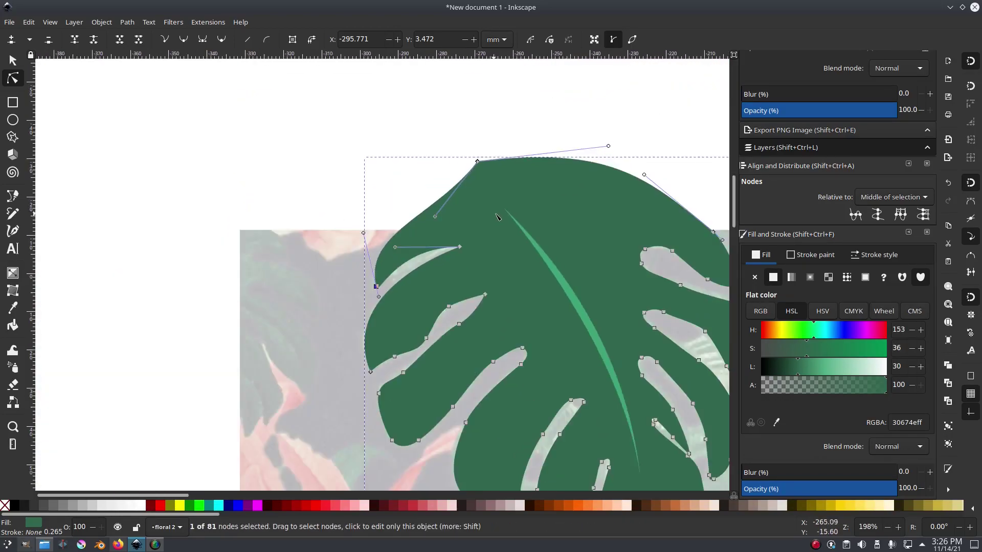
left_click_drag(493, 214, 378, 204)
left_click(13, 60)
left_click(147, 132)
- Examine the monstera leaf against the whole reference and inspect the pink leaf at the image's right edge
scroll(411, 265, "down", 5)
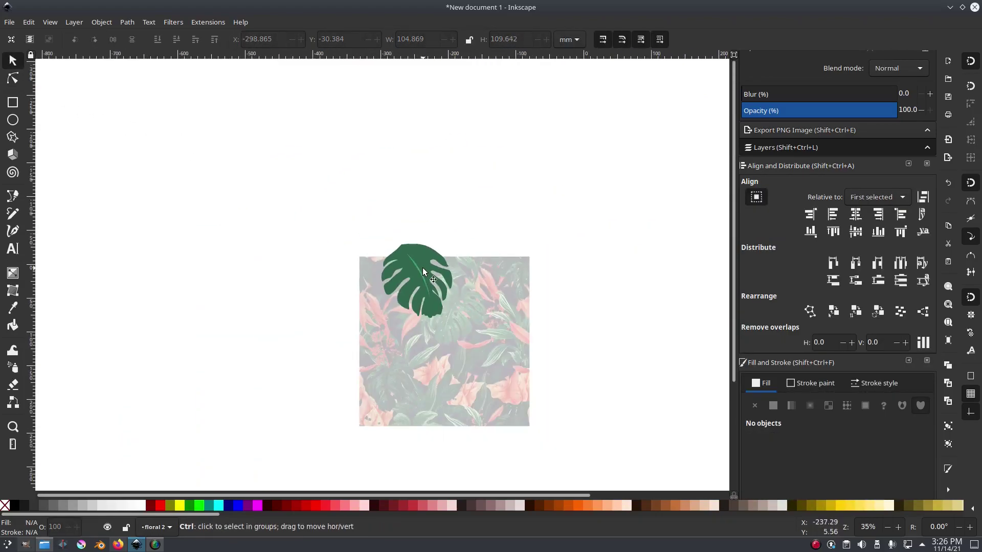
scroll(433, 287, "up", 4)
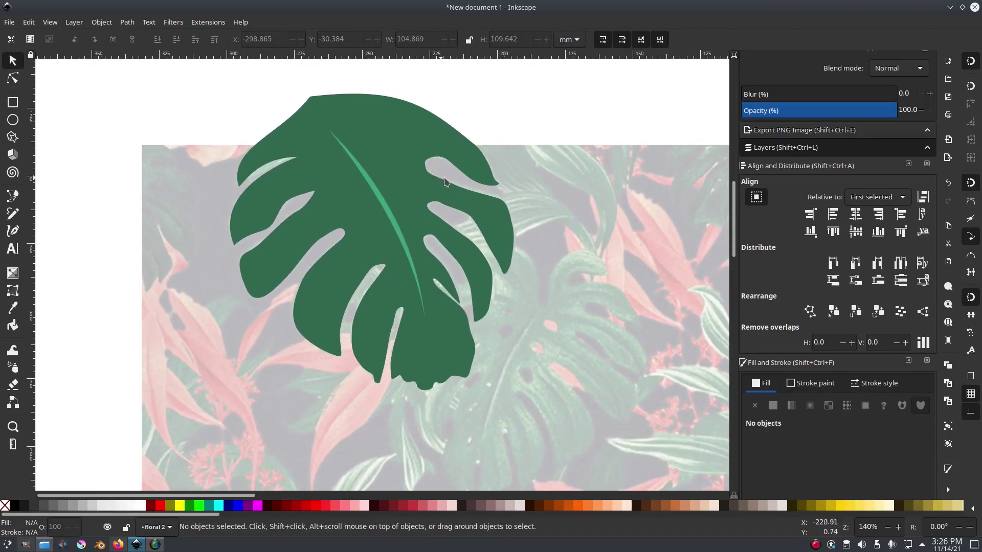
scroll(475, 180, "down", 2)
scroll(474, 180, "left", 1)
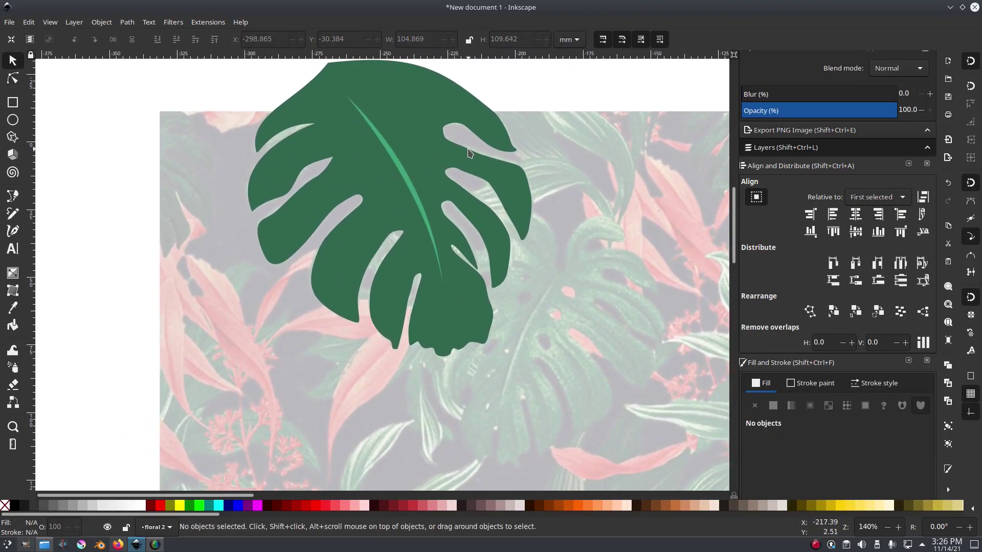
scroll(496, 164, "right", 5)
scroll(440, 141, "down", 4)
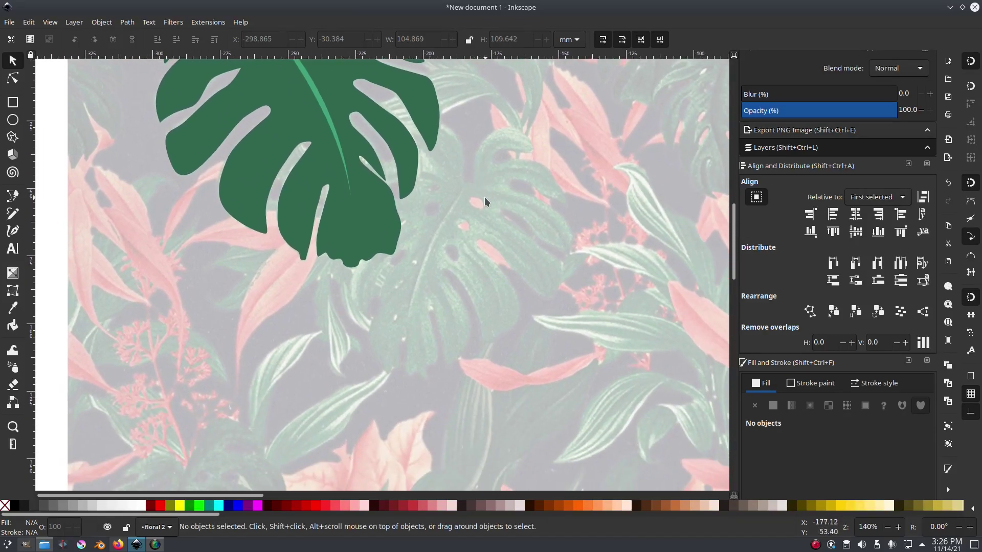
scroll(484, 198, "right", 2)
left_click_drag(459, 200, 445, 200)
scroll(553, 254, "down", 1)
left_click_drag(552, 254, 447, 239)
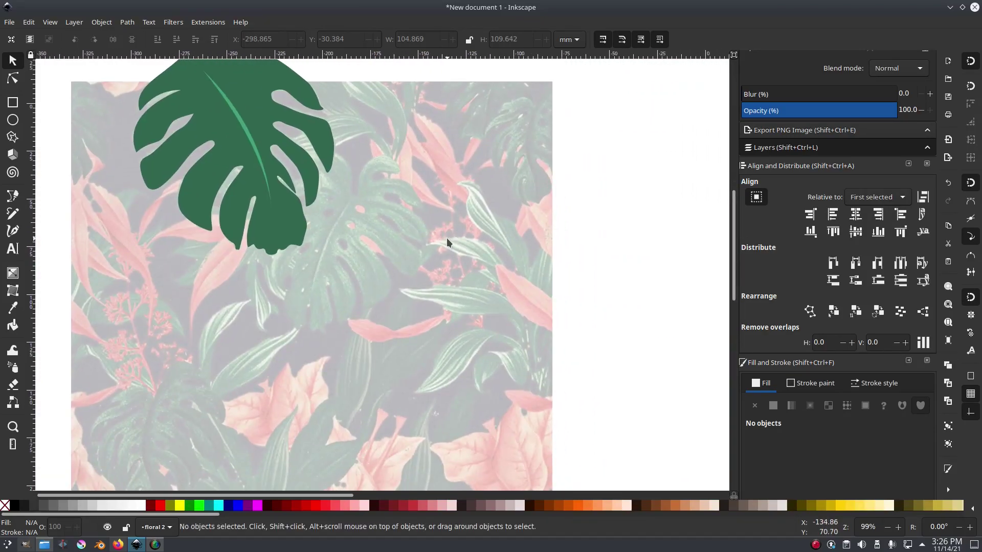
scroll(446, 238, "down", 3)
scroll(446, 238, "right", 2)
scroll(430, 190, "right", 1)
scroll(507, 191, "up", 3)
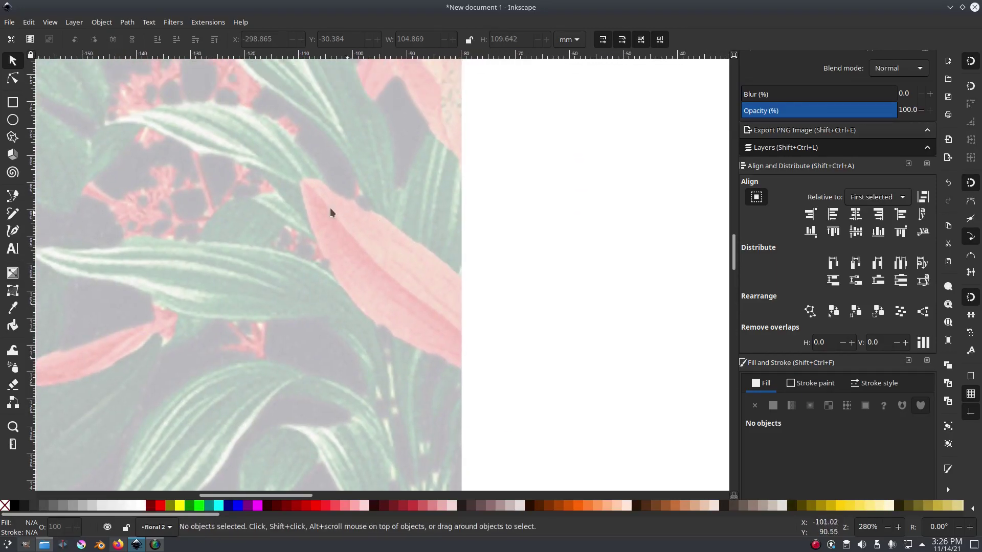
- Start a Bezier path at the pink leaf's upper tip and trace down its lower-left edge around the small notch
left_click(13, 197)
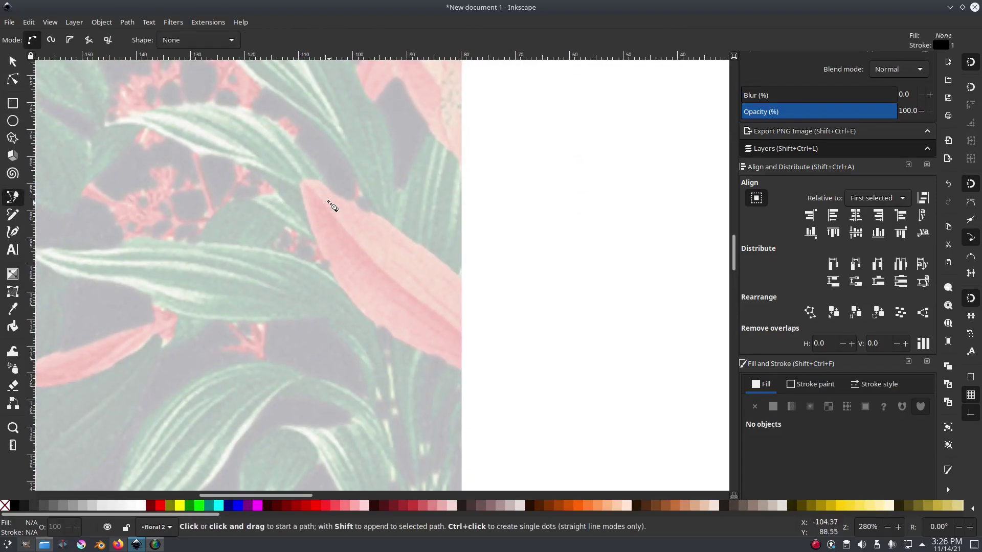
scroll(315, 188, "up", 1)
left_click(306, 175)
left_click_drag(299, 176, 296, 180)
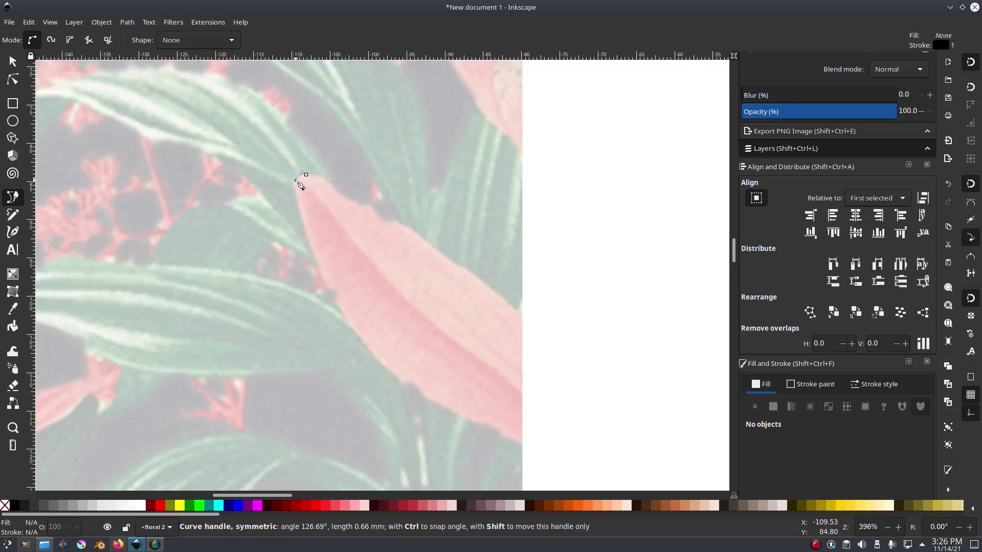
left_click_drag(324, 281, 257, 129)
scroll(334, 295, "up", 3)
left_click(340, 317)
left_click_drag(295, 190, 319, 223)
left_click_drag(379, 290, 396, 310)
left_click(437, 339)
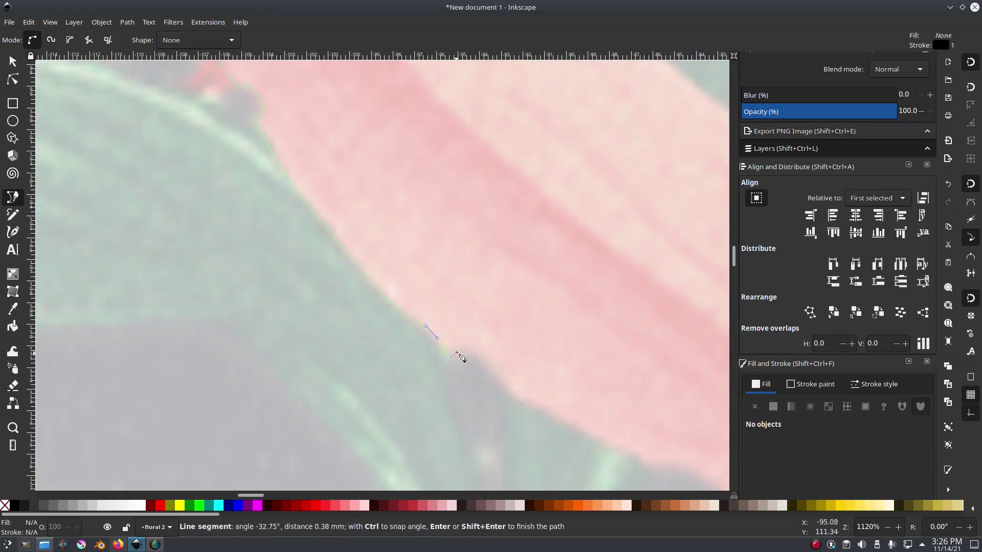
- Continue the pink leaf's path along its lower edge, following the notches toward the reference image's right border
left_click_drag(469, 349, 476, 351)
left_click_drag(501, 381, 506, 385)
left_click_drag(524, 405, 531, 408)
left_click_drag(561, 434, 381, 229)
left_click(413, 238)
left_click(475, 264)
left_click(498, 261)
left_click_drag(527, 274, 542, 285)
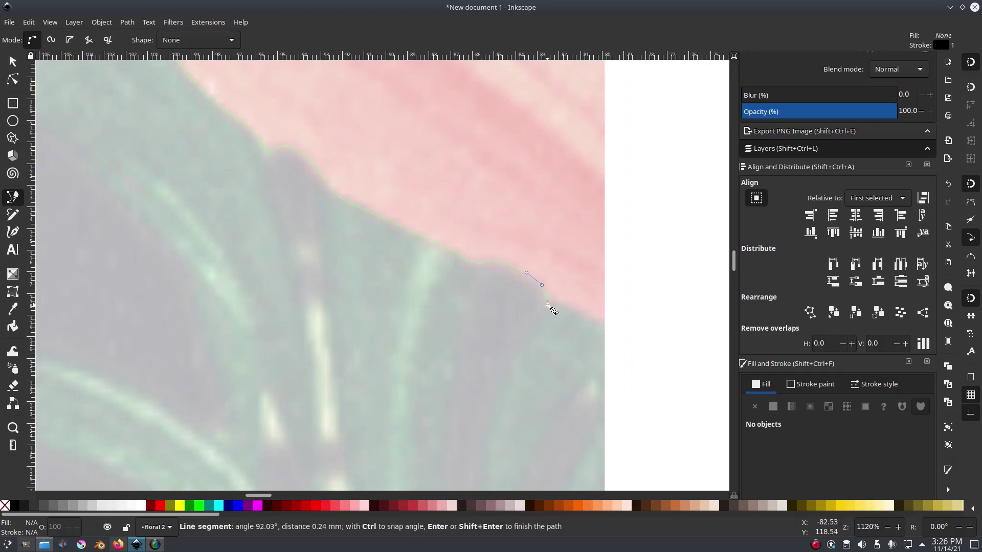
- Extend the path beyond the image border to form the leaf's missing pointed end and bring it back to the upper edge
left_click_drag(541, 297, 557, 312)
left_click_drag(611, 329, 522, 341)
scroll(630, 328, "down", 4)
left_click_drag(484, 292, 447, 259)
scroll(428, 247, "up", 3)
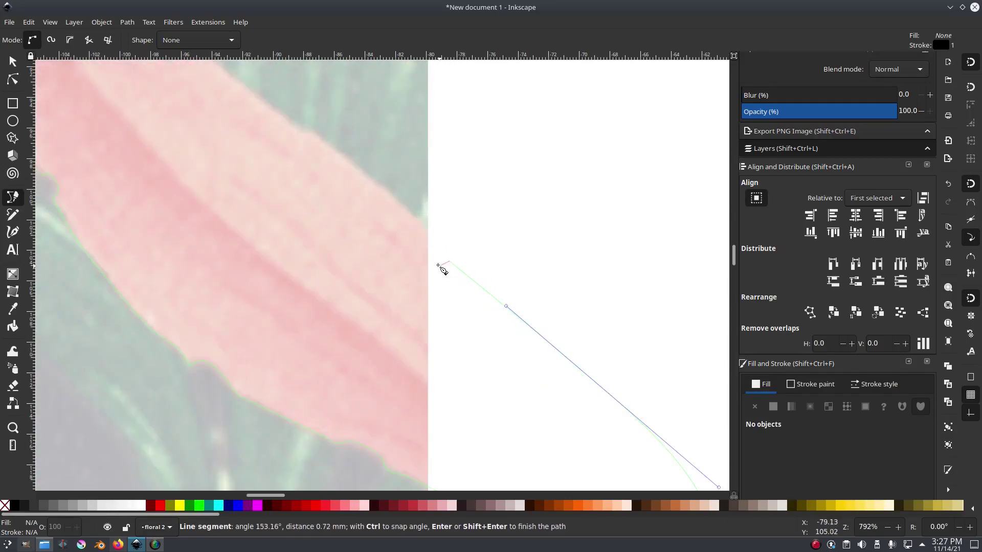
scroll(446, 266, "up", 2)
left_click_drag(460, 266, 430, 245)
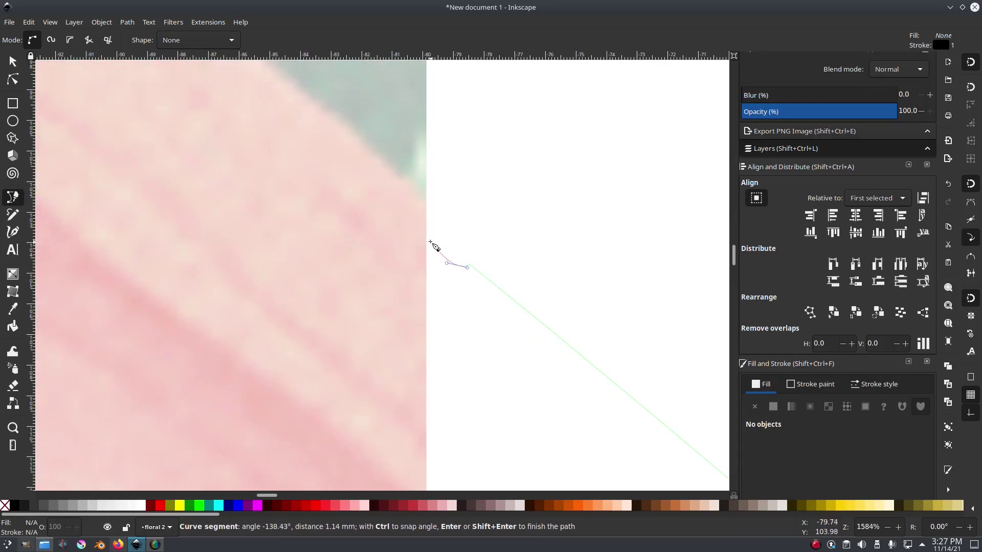
scroll(558, 313, "down", 1)
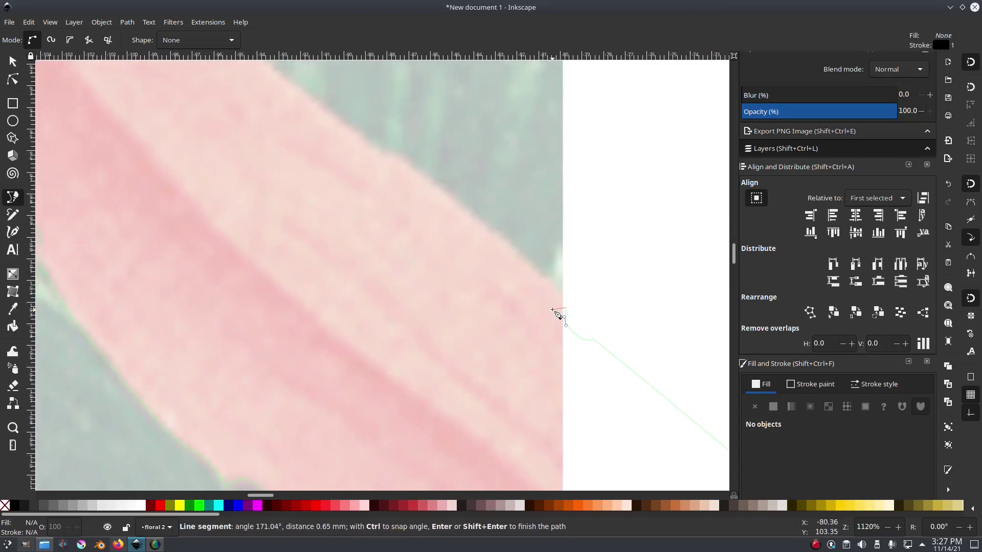
- Trace the pink leaf's upper edge back to the starting node and close the outline, about 48 by 39 mm
left_click_drag(429, 182, 586, 284)
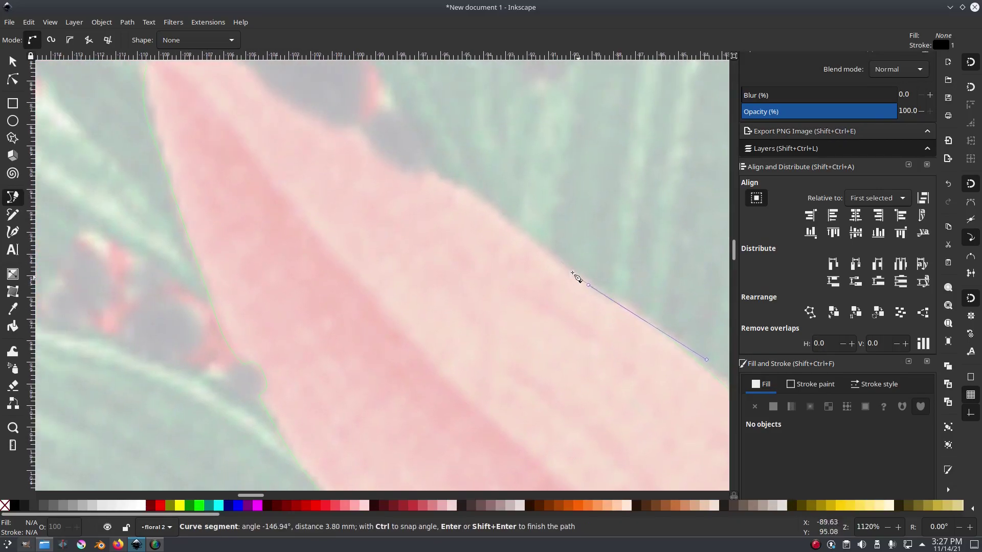
left_click_drag(454, 182, 374, 152)
scroll(340, 123, "up", 7)
scroll(340, 123, "left", 6)
left_click_drag(466, 267, 448, 261)
left_click_drag(359, 191, 346, 184)
left_click(314, 185)
scroll(307, 194, "down", 5)
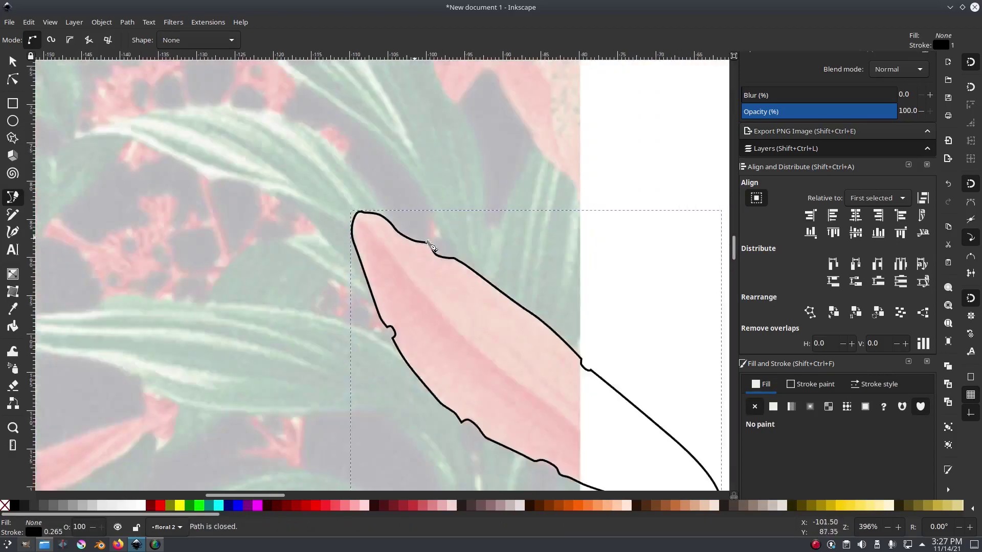
- Delete the stray start node at the pink leaf outline's upper tip to smooth the curve
left_click(13, 62)
scroll(297, 180, "up", 6)
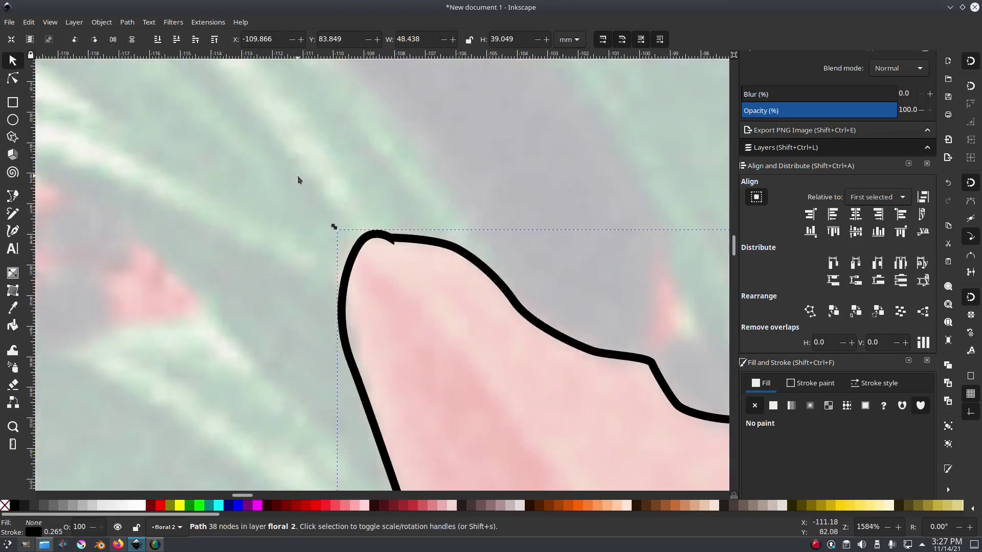
left_click(11, 77)
left_click(394, 238)
key("Delete")
left_click(361, 244)
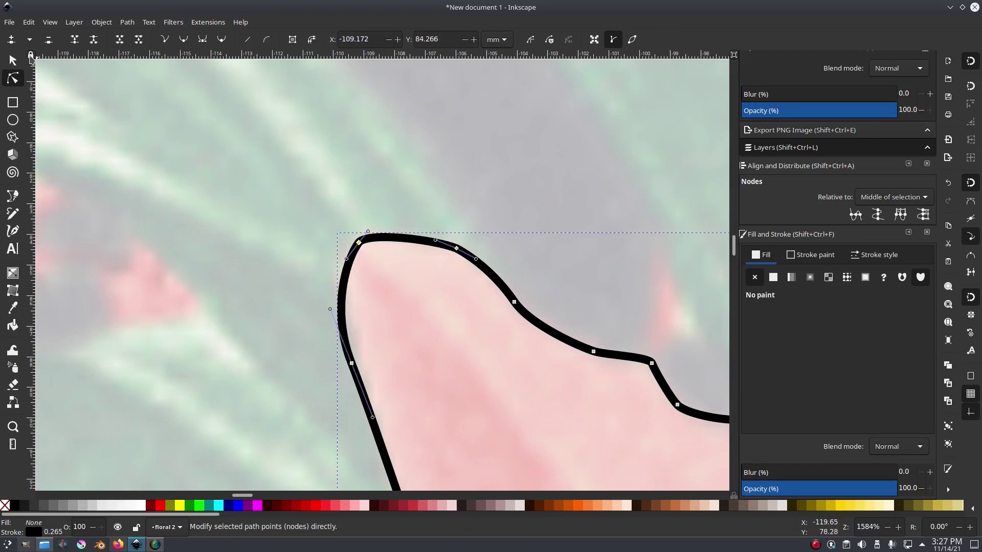
- Select the pink leaf outline as an object and remove its stroke paint
scroll(315, 218, "down", 5)
key("s")
left_click(809, 322)
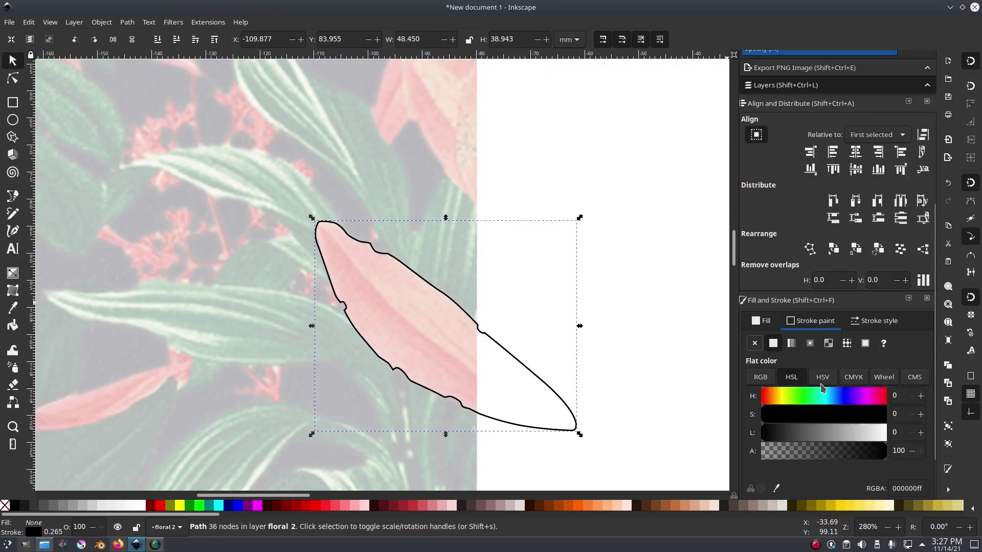
left_click(756, 343)
- Give the leaf shape a flat pink fill with hue 357, saturation 71 and lightness 74 (ec8d91ff), and deselect it
left_click(763, 329)
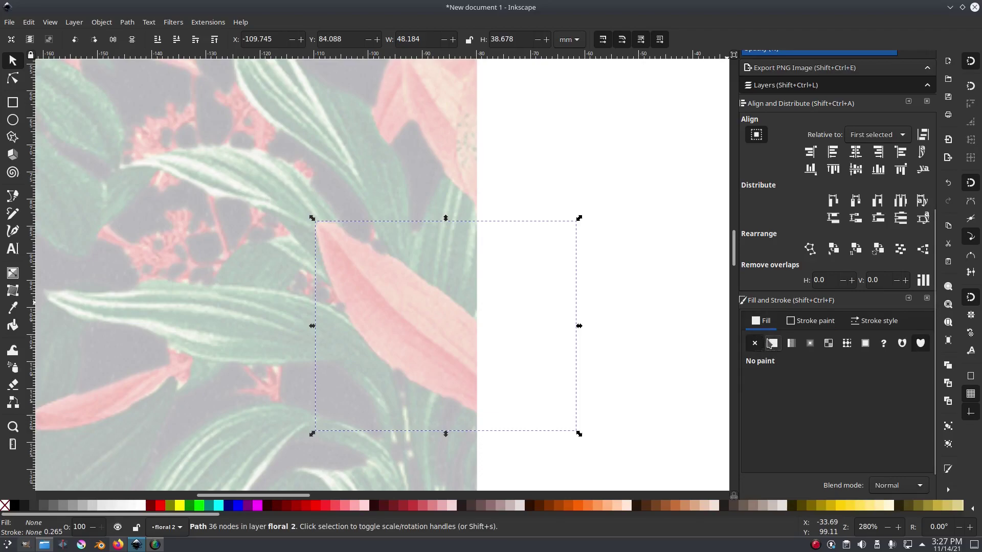
left_click(771, 343)
left_click_drag(454, 340, 511, 250)
left_click_drag(795, 401, 767, 400)
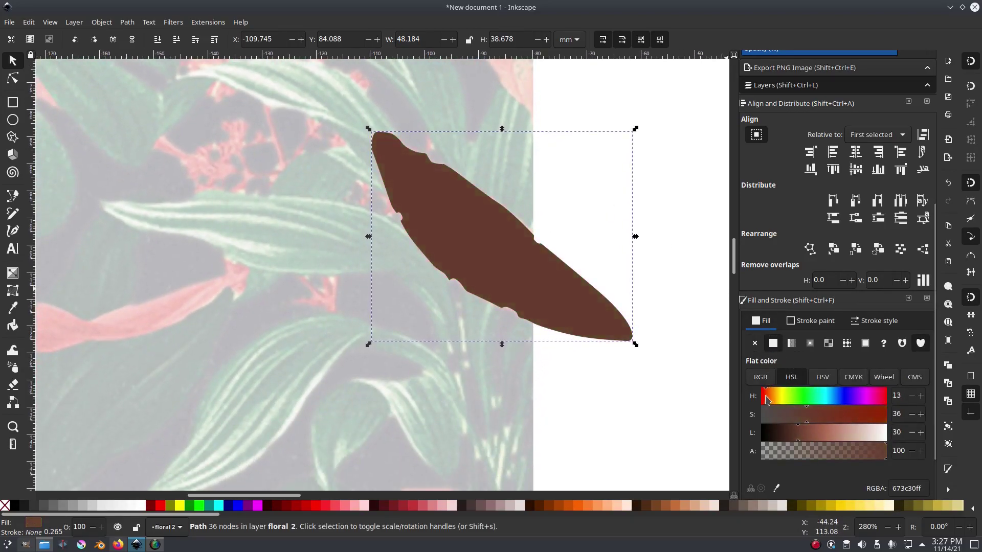
left_click(872, 398)
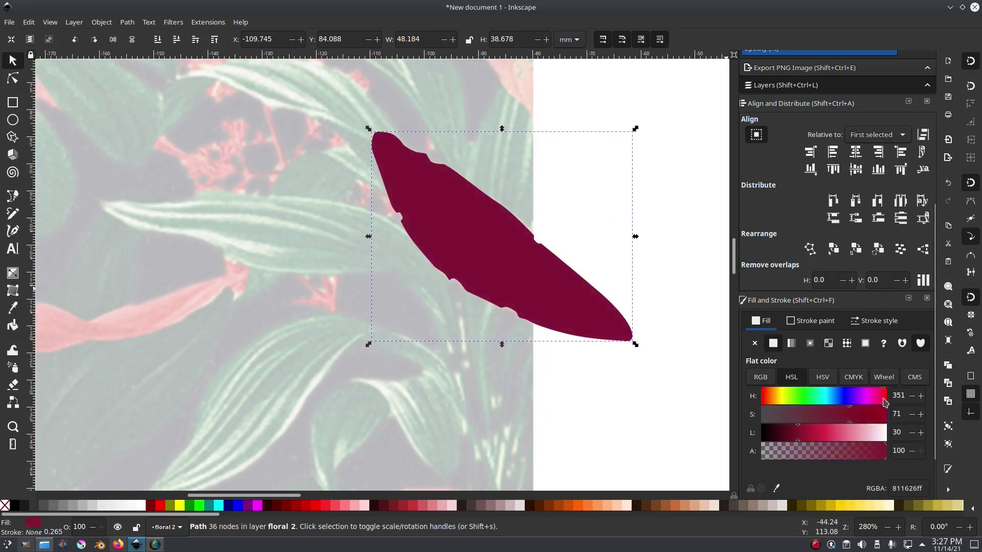
left_click_drag(803, 439, 853, 436)
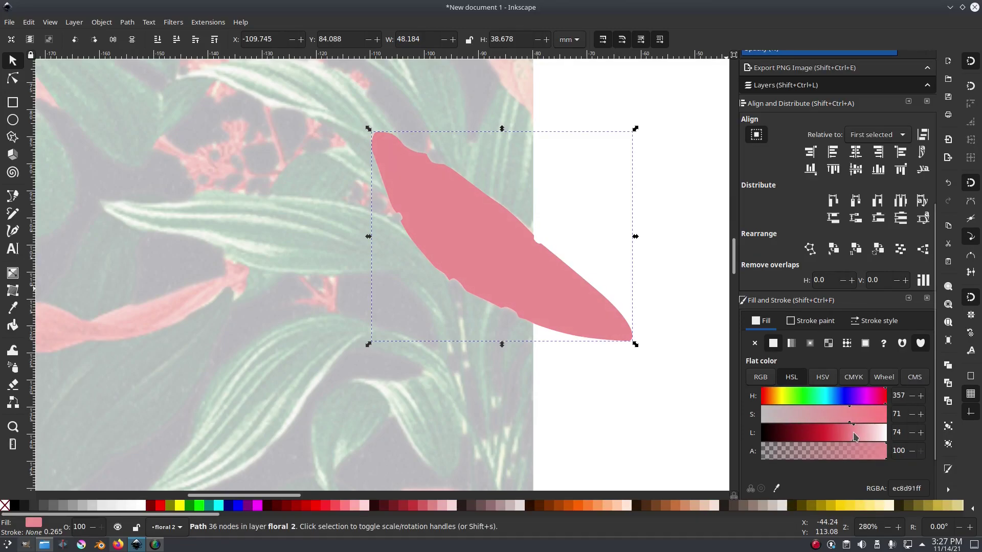
left_click(602, 381)
- Move the filled pink leaf off the reference onto the blank canvas beside it, at about X -70.2, Y 75.3 mm
scroll(200, 160, "down", 2)
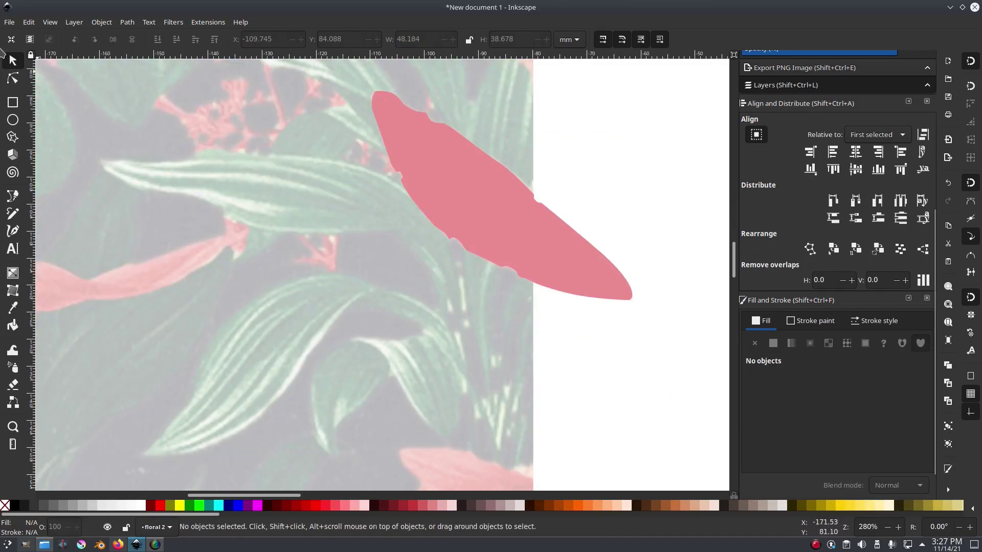
left_click_drag(514, 234, 434, 265)
left_click_drag(434, 265, 647, 218)
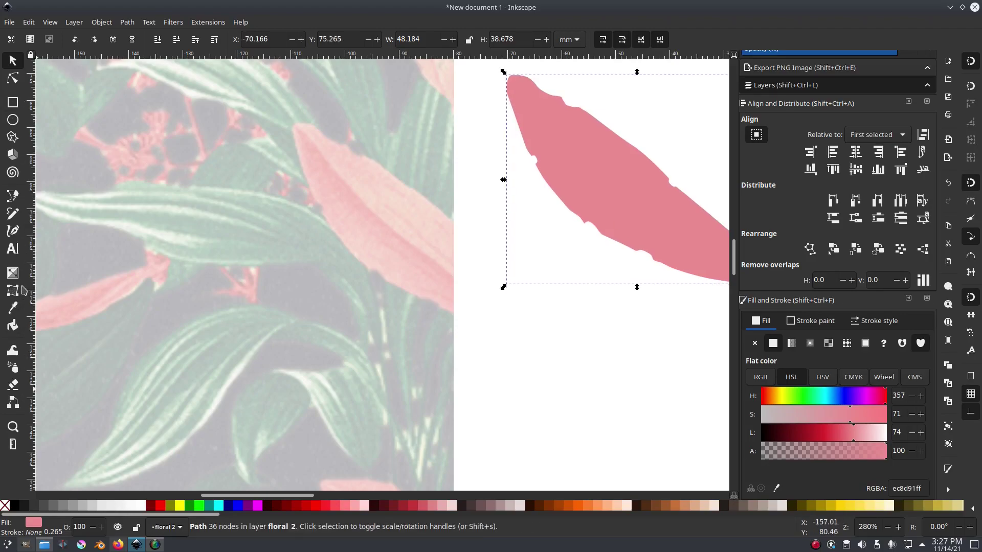
- Draw a closed two-node vein about 37 by 31 mm along the reference pink leaf's midrib and bend its straight side
left_click(14, 198)
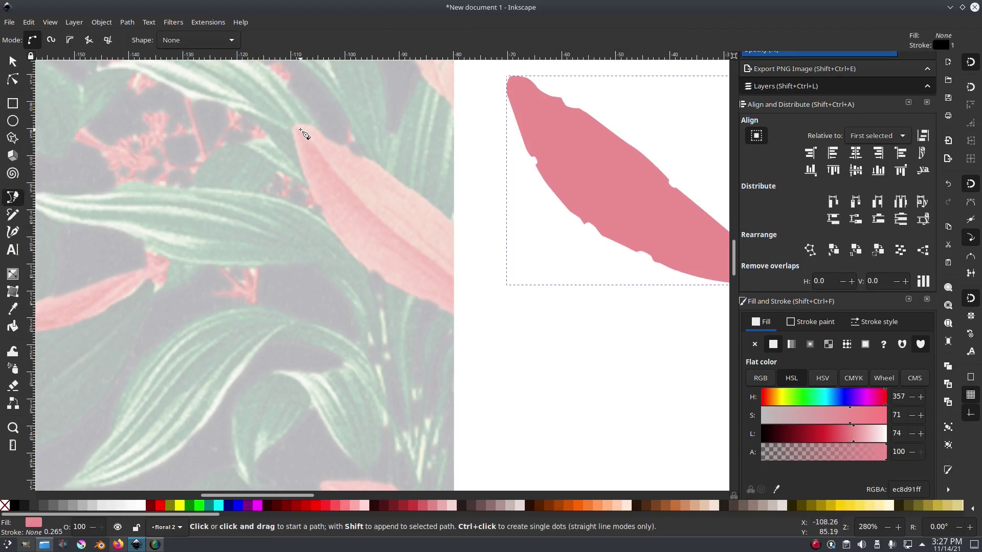
scroll(480, 157, "right", 3)
scroll(481, 157, "up", 1)
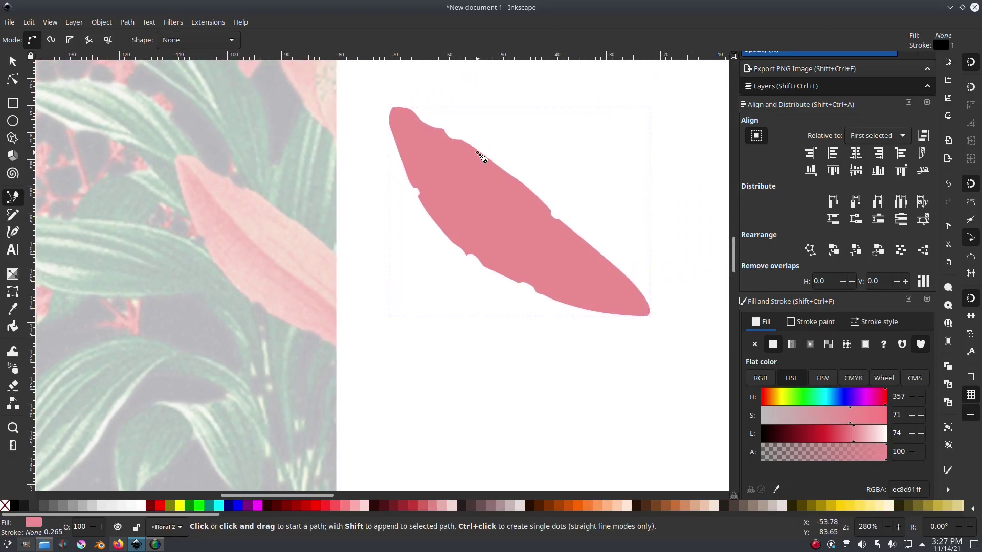
left_click(194, 172)
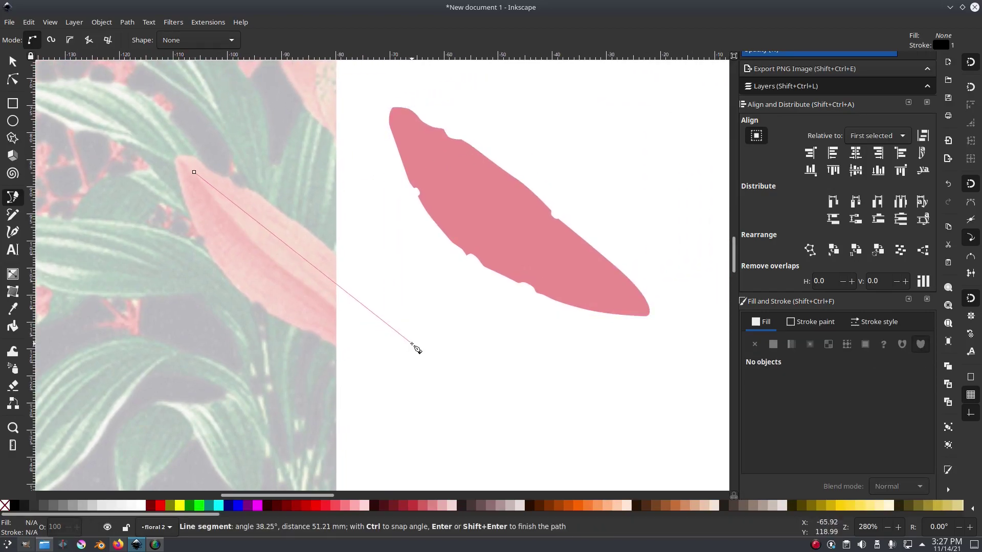
left_click_drag(394, 344, 474, 374)
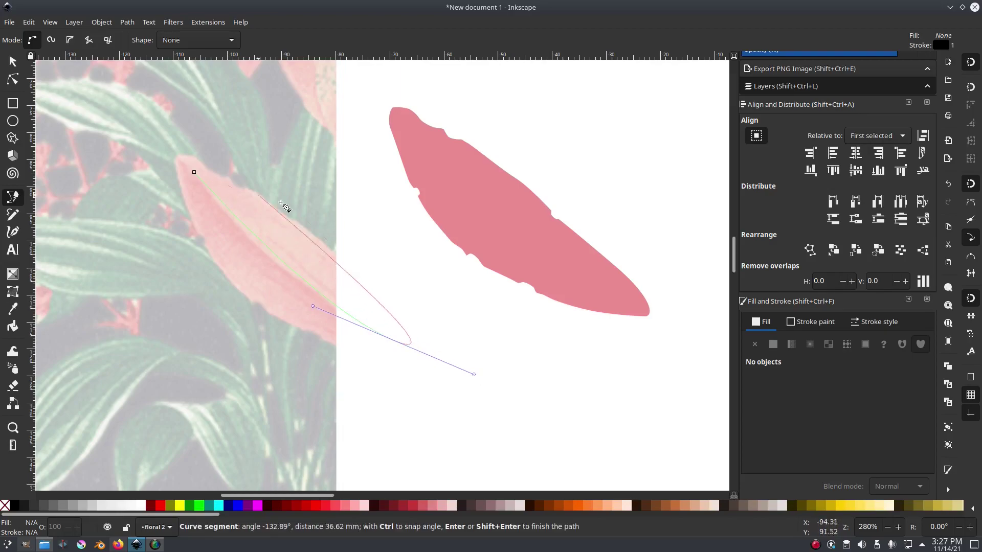
key("Return")
left_click(197, 175)
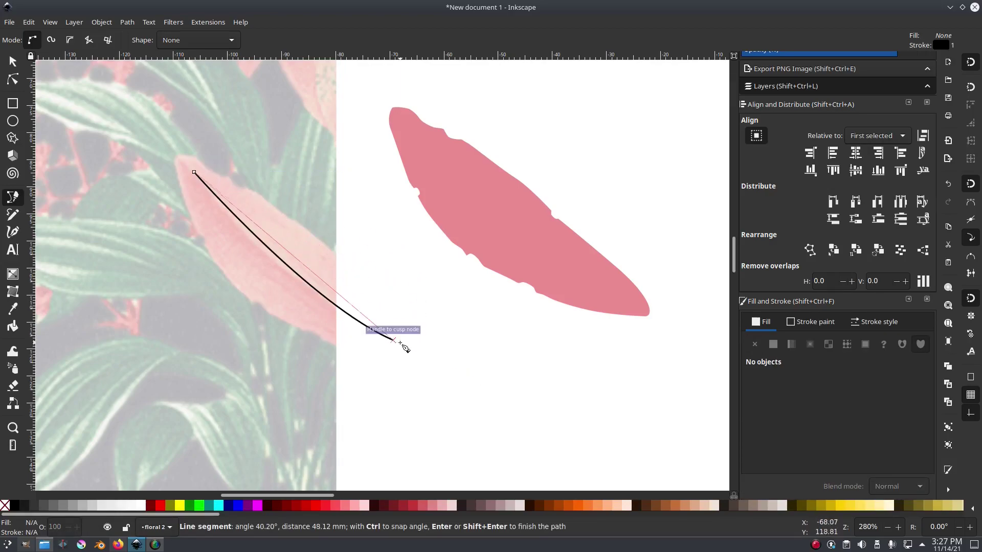
key("Return")
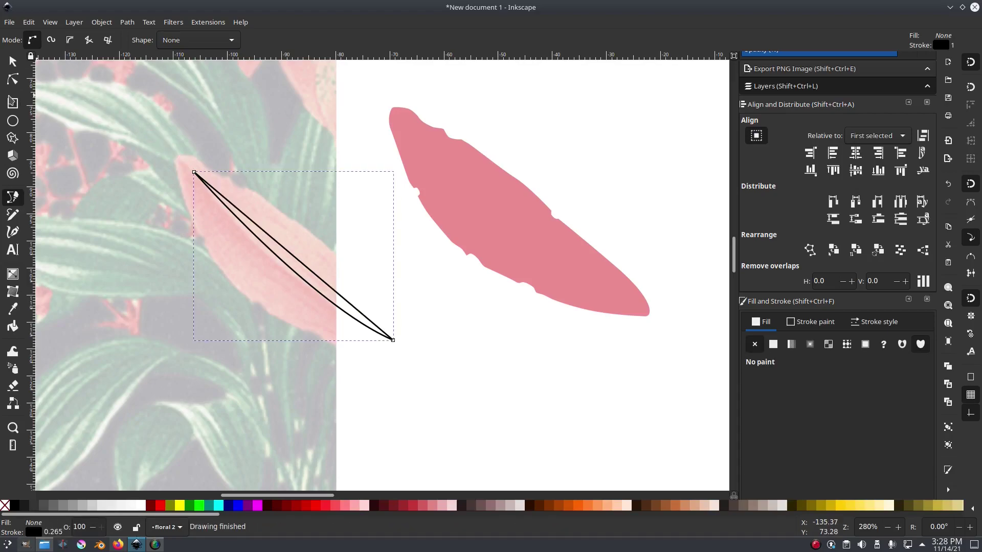
left_click(14, 82)
left_click_drag(315, 277, 292, 281)
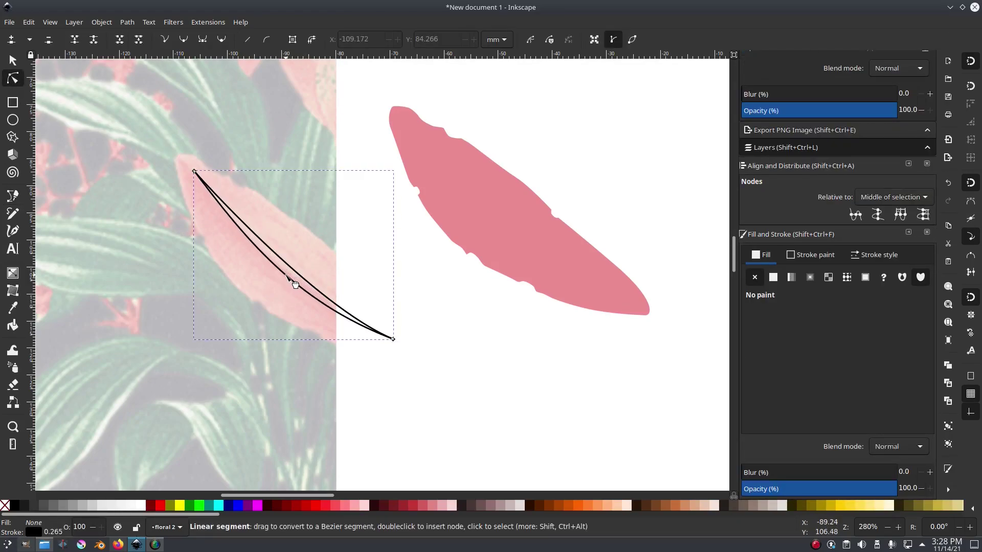
- Remove the vein shape's stroke paint and give it the flat pink fill ec8d91ff
key("s")
left_click(799, 384)
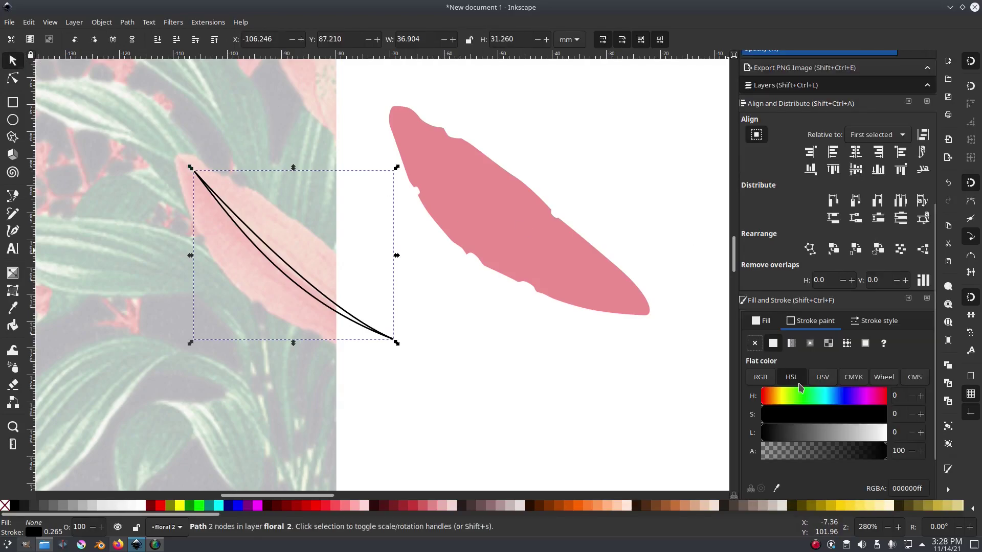
left_click(754, 344)
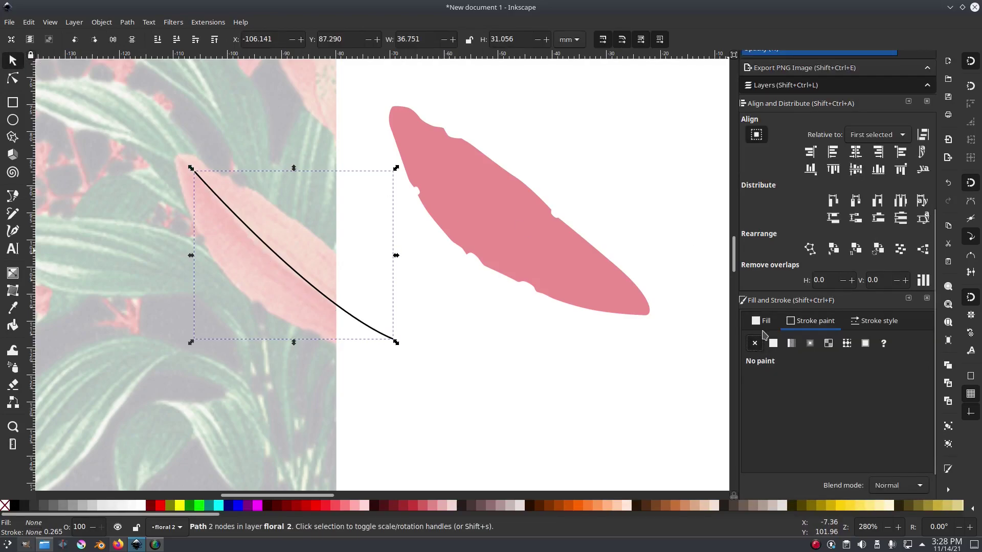
left_click(763, 324)
left_click(777, 346)
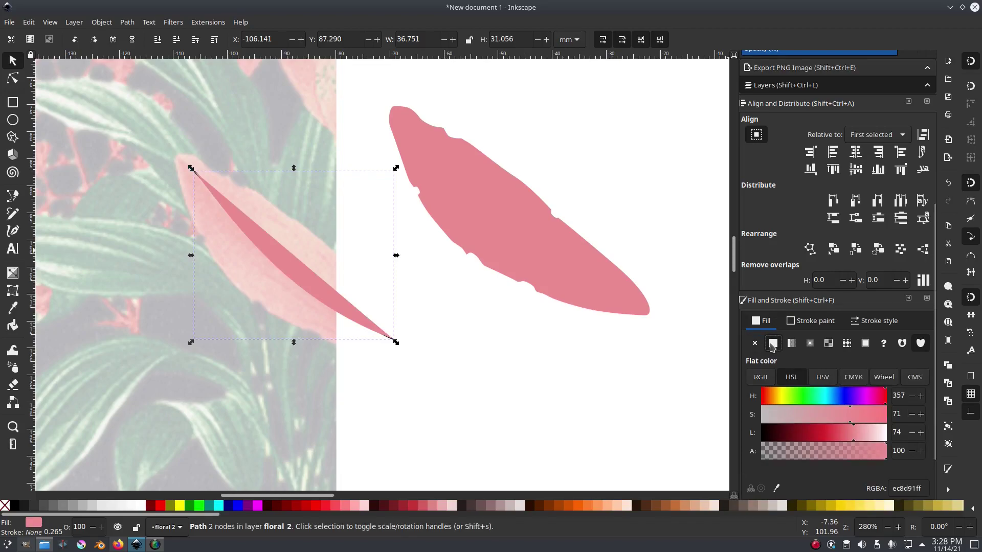
- Reposition the filled vein over the reference leaf's midrib, at about X -106.9, Y 87.0 mm
left_click(293, 271)
left_click_drag(313, 277, 292, 268)
left_click(334, 182)
scroll(334, 183, "down", 1)
scroll(335, 190, "up", 1)
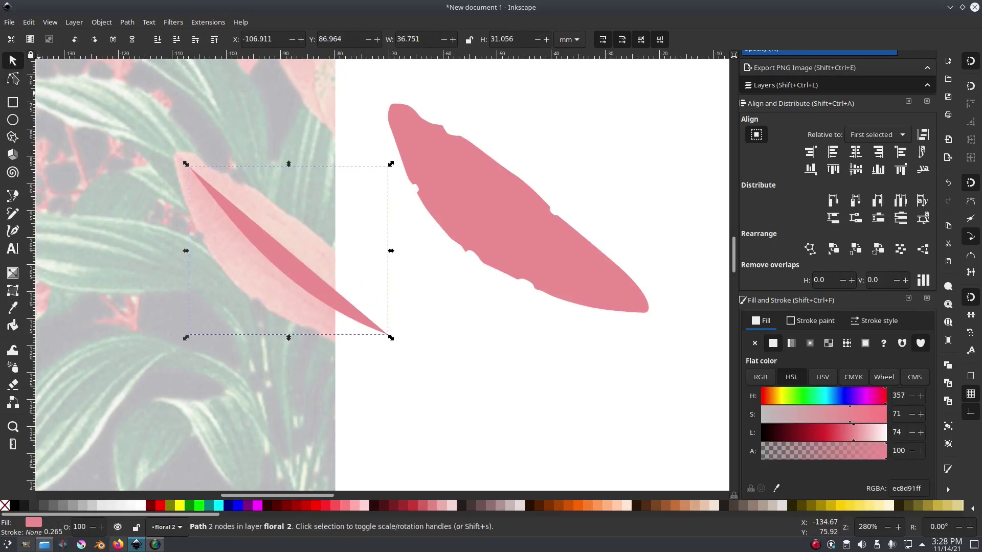
- Undo the edits to the vein back to before it was drawn
double_click(287, 259)
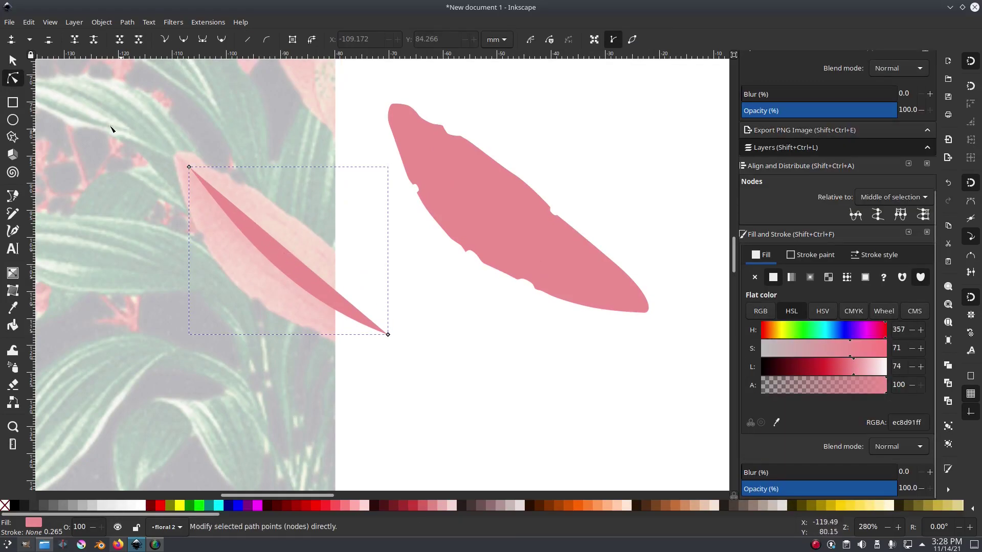
left_click(189, 168)
key("ctrl+z")
key("ctrl+z")
key("ctrl+z")
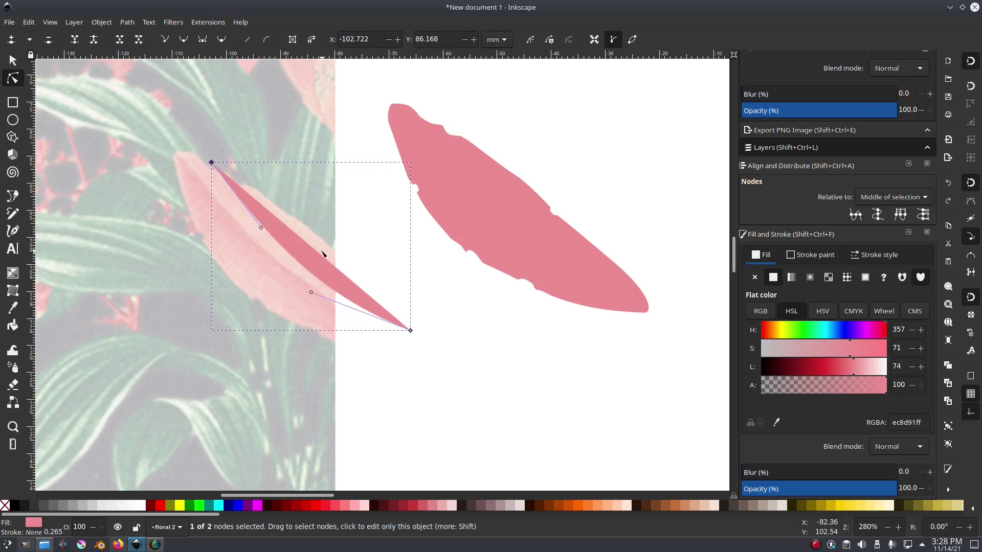
key("ctrl+z")
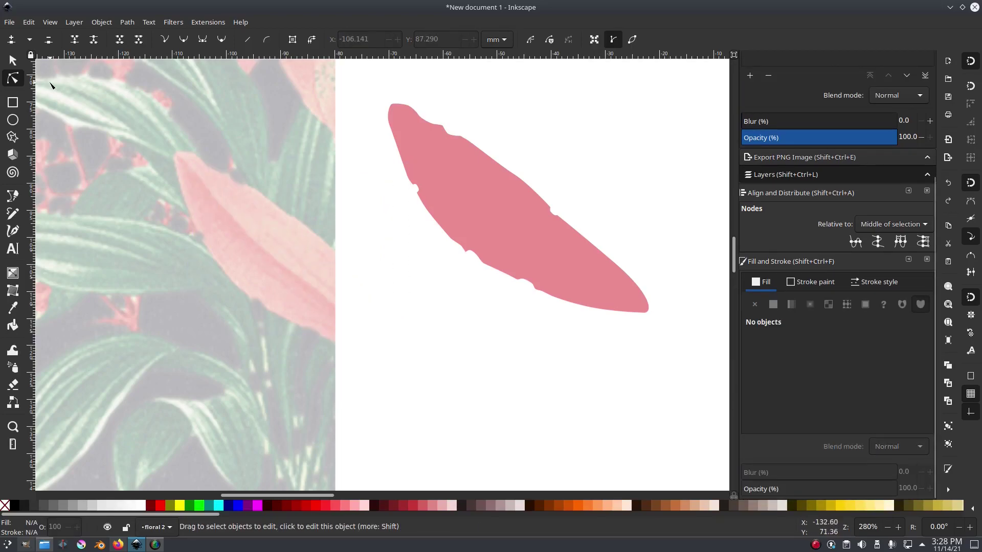
- Try a closed vein outline along the reference pink leaf's midrib, with both sides curving to the lower end
left_click(15, 200)
left_click(196, 173)
left_click_drag(320, 298, 427, 356)
left_click(385, 329)
left_click(196, 173)
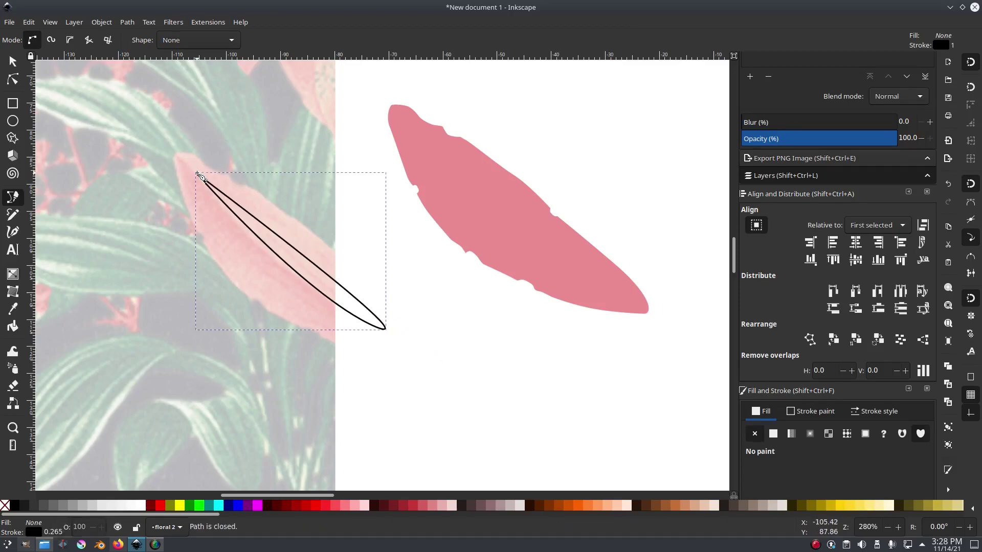
- Try deleting the extra node near the vein outline's lower end, and undo both the deletion and the outline
left_click(14, 79)
left_click(374, 325)
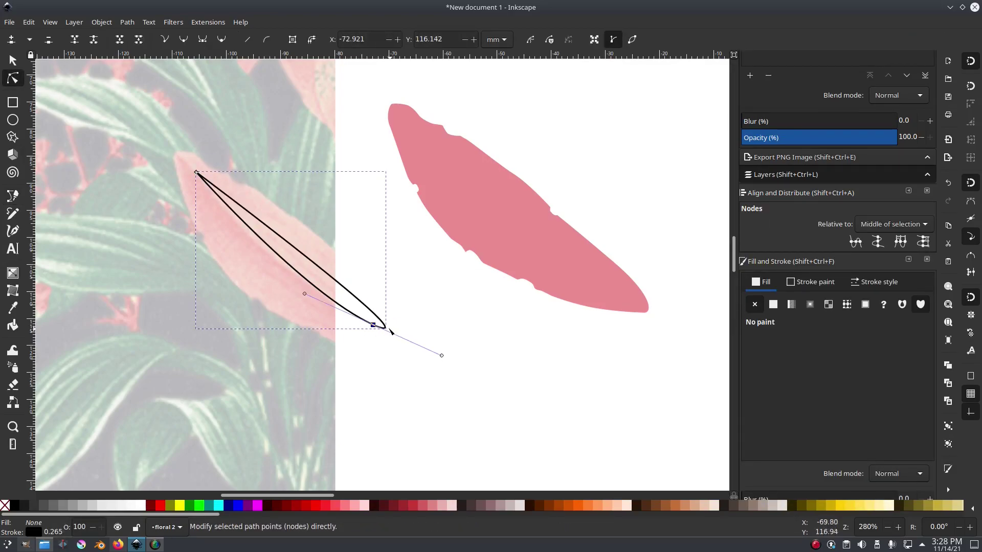
key("Delete")
key("ctrl+z")
key("ctrl+z")
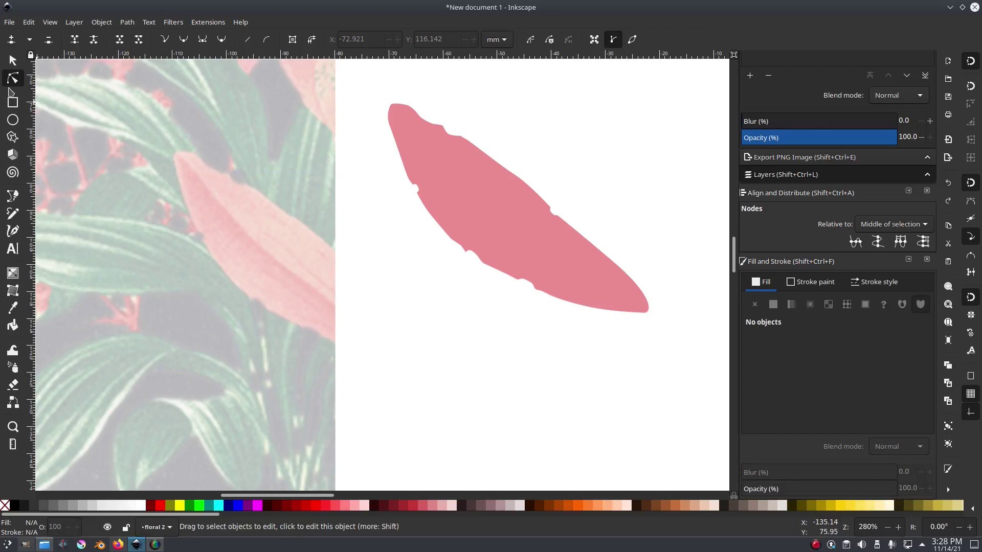
- Draw a closed two-node vein about 32 by 30 mm along the reference leaf's midrib and bend its straight side to follow the curve
left_click(13, 197)
left_click(195, 175)
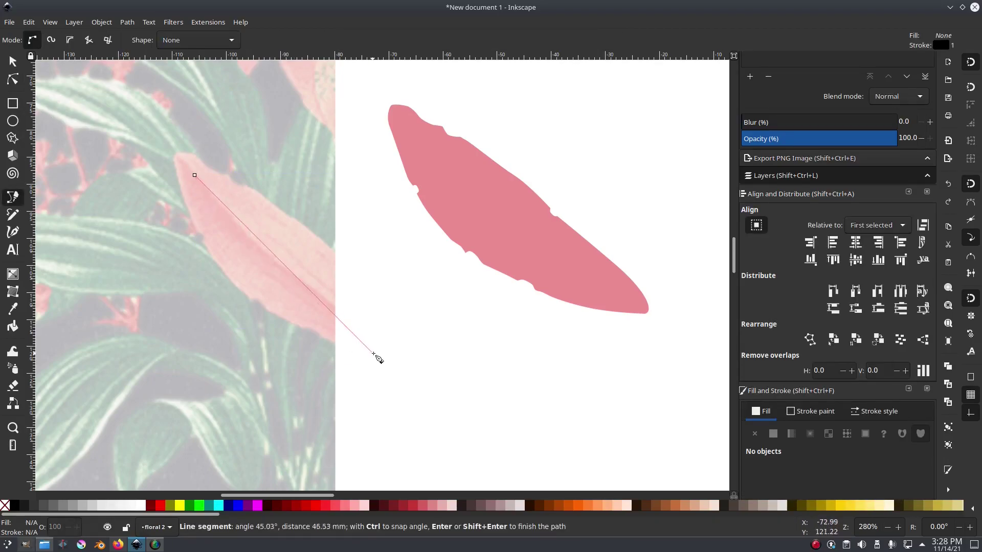
left_click_drag(366, 334, 427, 353)
key("Return")
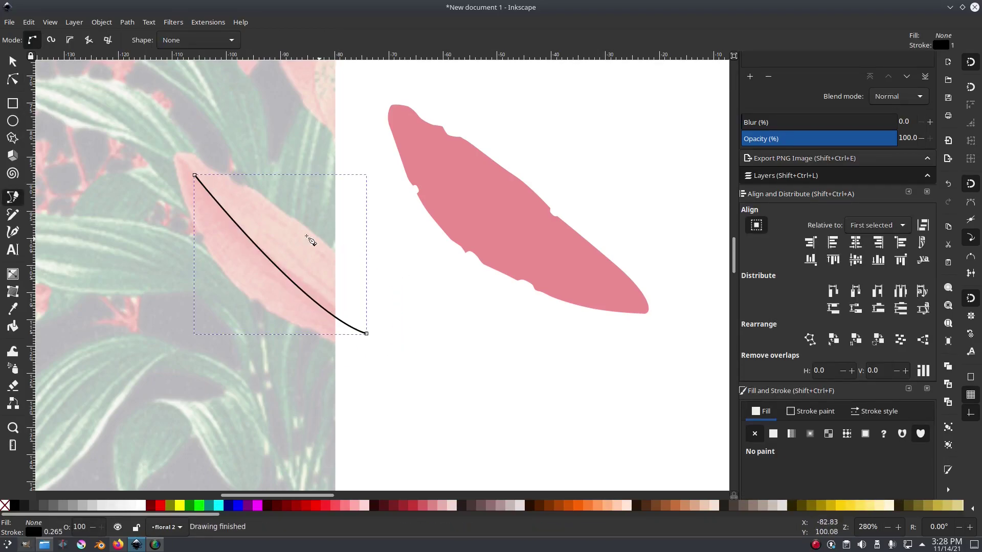
left_click(195, 175)
left_click_drag(367, 333, 429, 254)
key("s")
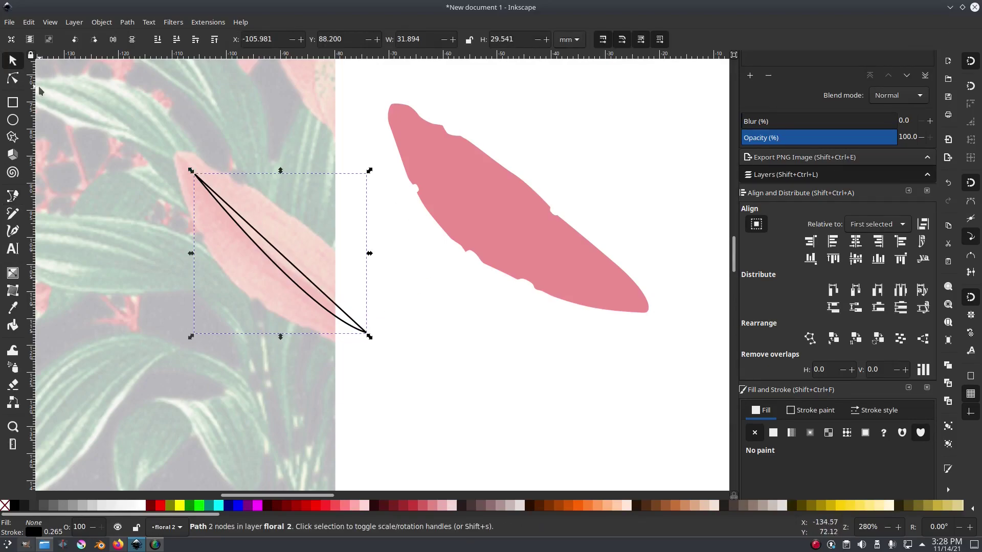
key("n")
mouse_move(292, 250)
left_mouse_down()
mouse_move(318, 240)
mouse_move(279, 243)
left_mouse_up()
- Remove the new vein's stroke paint and fill it with flat pink, hue 357, saturation 71, lightness 74 (ec8d91ff)
left_click(810, 283)
left_click(755, 304)
left_click(761, 283)
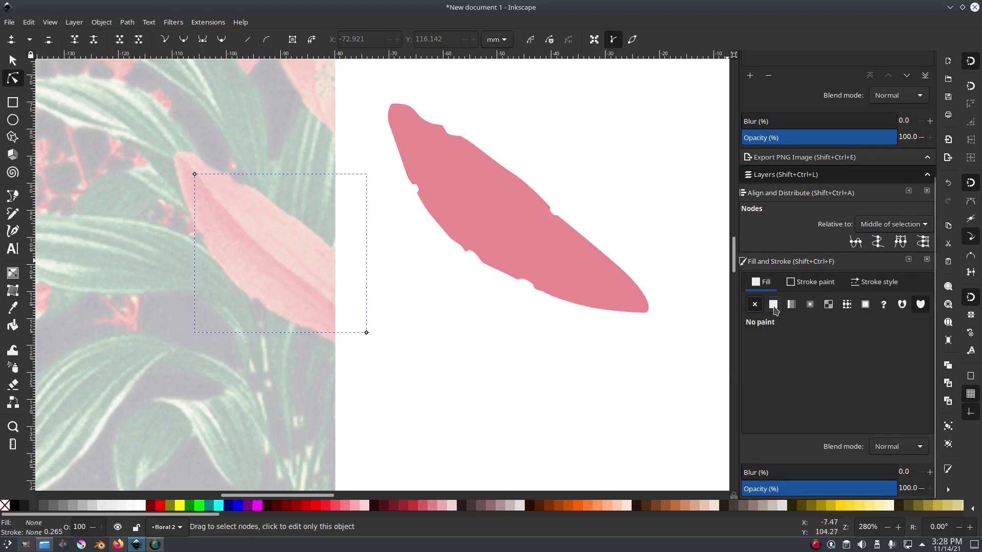
left_click(774, 304)
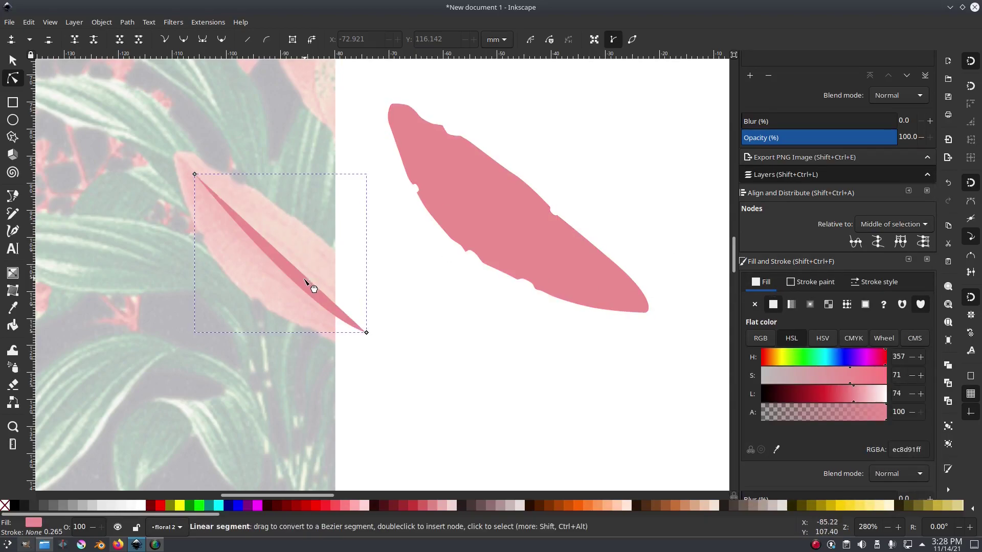
- Slim the vein by bending its upper edge inward and shift both end nodes slightly to fit the midrib
left_click_drag(311, 283, 307, 285)
left_click_drag(367, 334, 374, 328)
left_click_drag(194, 174, 195, 170)
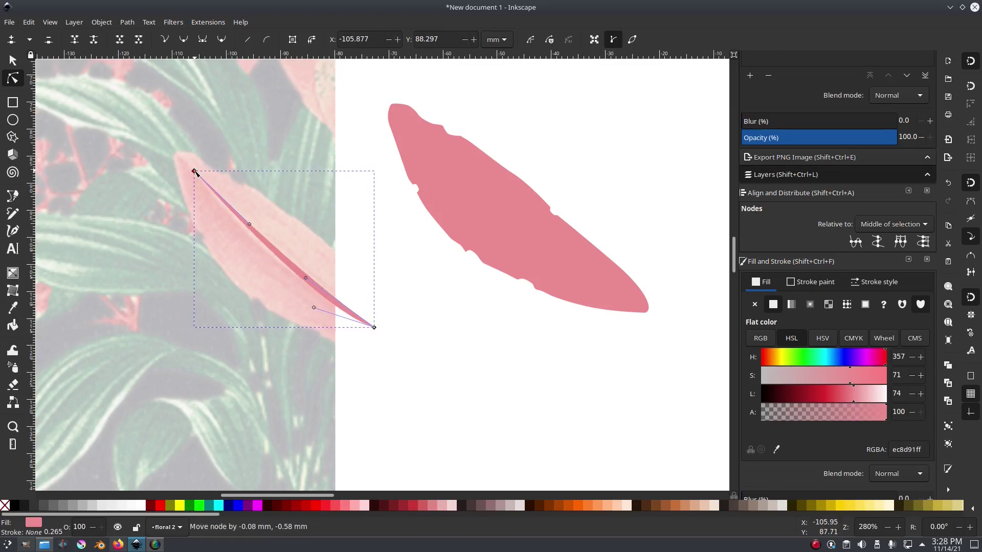
- Move the filled pink leaf from the blank canvas back over its leaf in the reference, so it covers the vein's area
scroll(356, 198, "down", 3)
left_click_drag(357, 200, 454, 238)
scroll(454, 239, "up", 1)
left_click(13, 61)
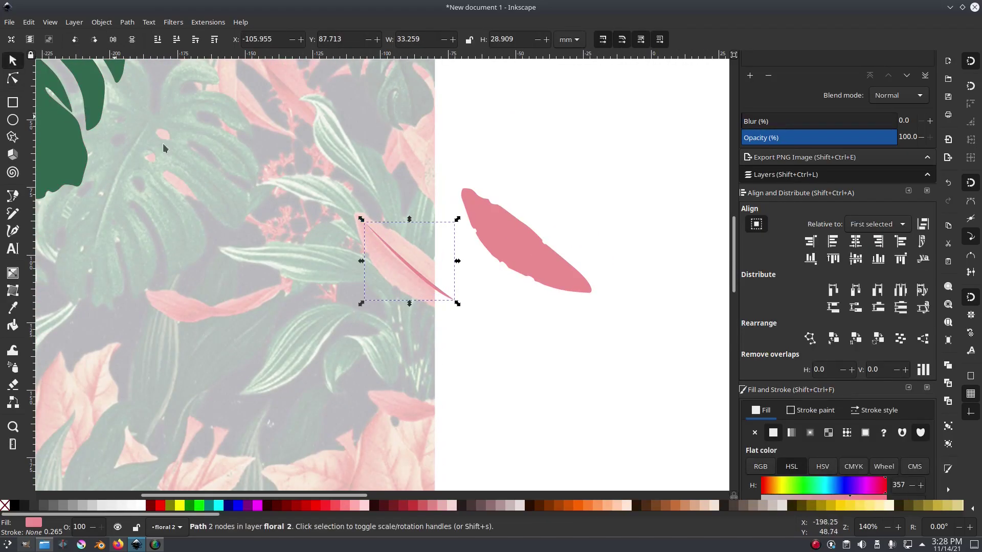
scroll(354, 225, "up", 2)
left_click(606, 273)
left_click_drag(645, 272, 413, 296)
- Select the vein within the leaf, lighten its fill to about hue 0, saturation 100, lightness 85, and deselect it
left_click(419, 284, "alt")
scroll(836, 420, "down", 3)
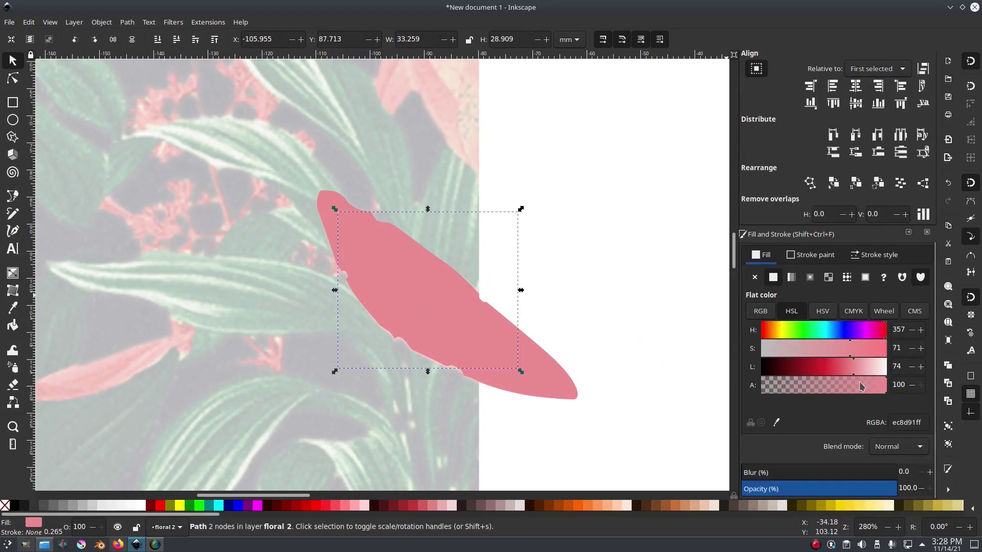
left_click(868, 368)
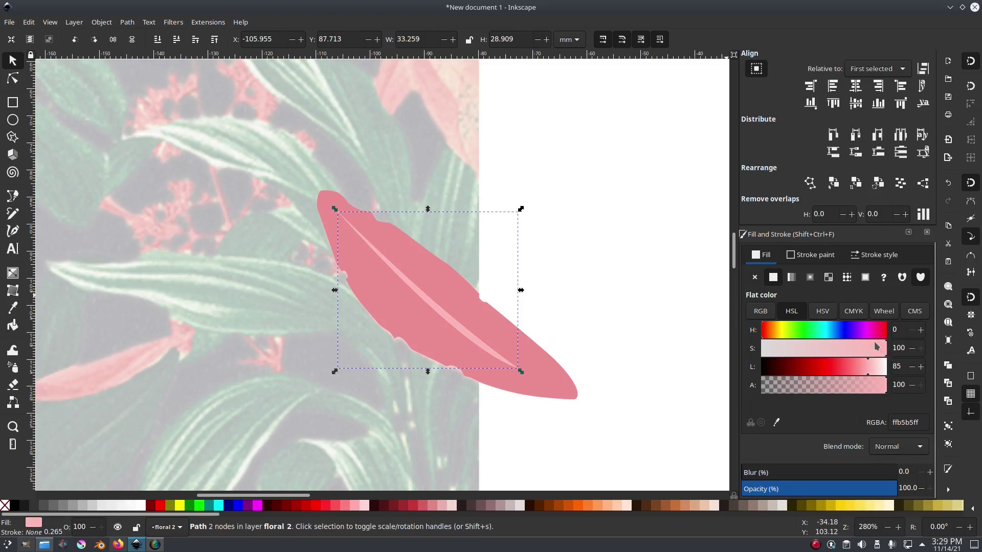
left_click_drag(865, 369, 870, 371)
left_click(607, 249)
- Delete the nodes at the pink leaf's lower-right tip and adjust the neighbouring handles to form a shorter, rounded end
scroll(607, 249, "down", 6)
scroll(609, 253, "up", 3)
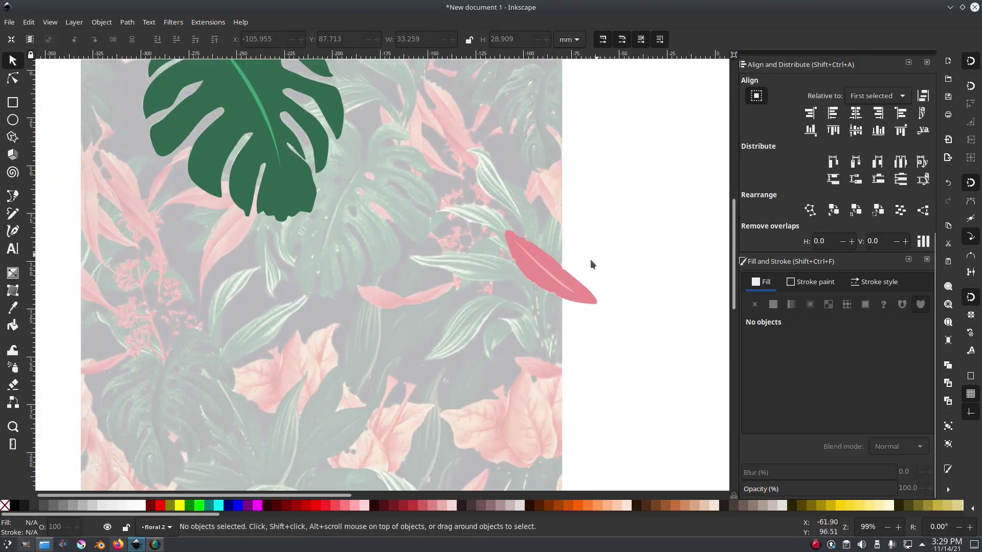
scroll(578, 272, "up", 4)
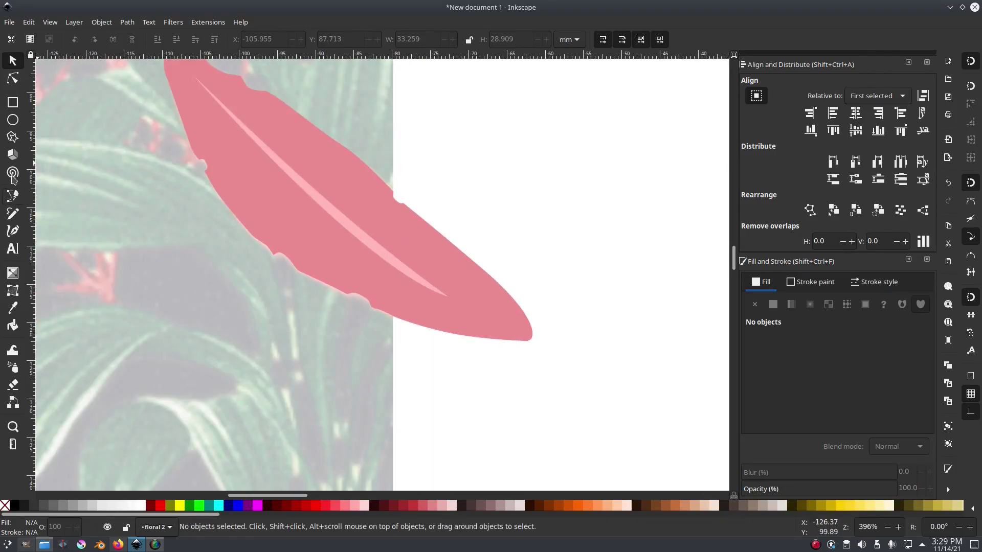
left_click(13, 197)
left_click(12, 61)
left_click(303, 261)
left_click(12, 81)
left_click_drag(591, 373, 437, 250)
key("Delete")
left_click_drag(574, 375, 484, 351)
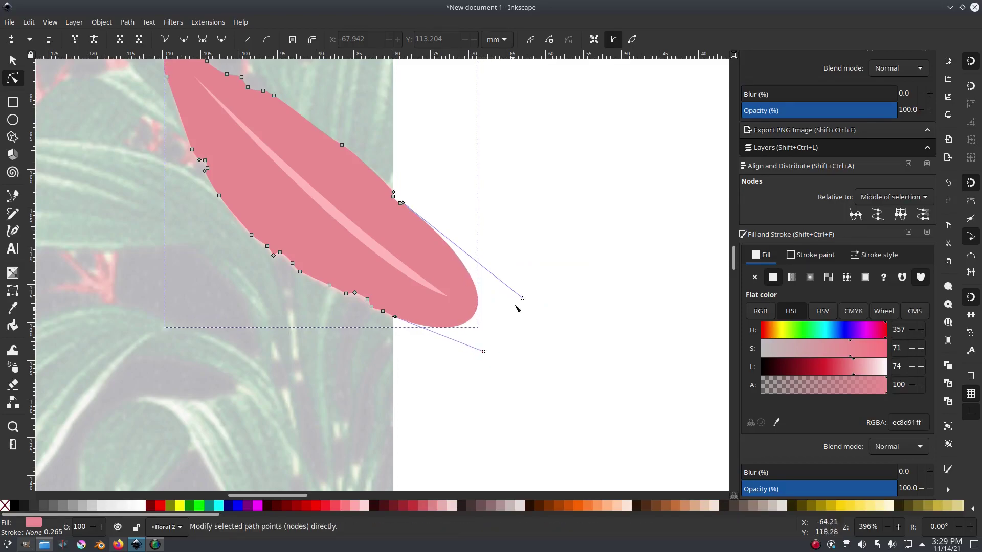
left_click_drag(523, 299, 525, 297)
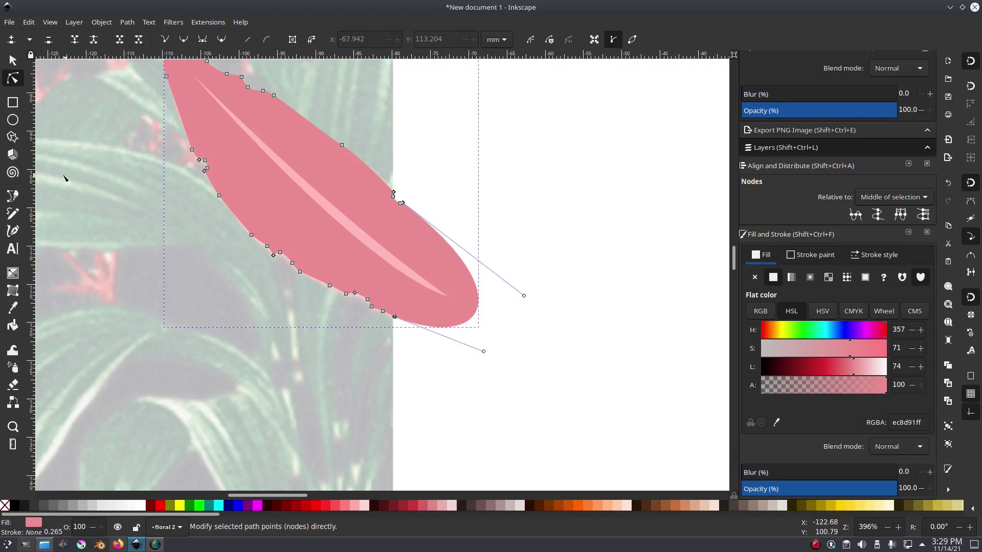
- Draw the stem's lower edge as a single Bezier curve about 11 mm wide, running outward from the pink leaf's rounded tip
left_click(12, 200)
scroll(445, 325, "up", 1)
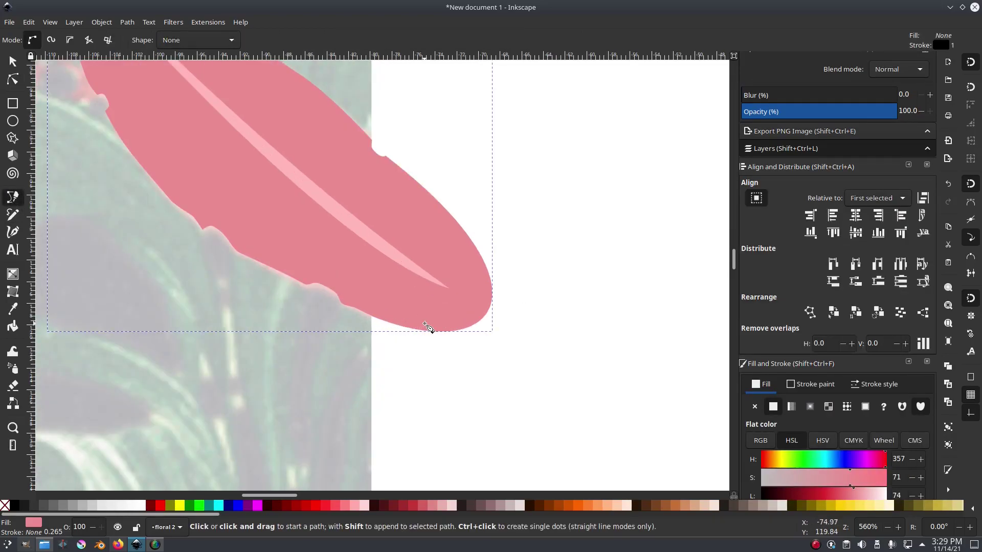
left_click(463, 324)
left_click_drag(583, 391, 649, 398)
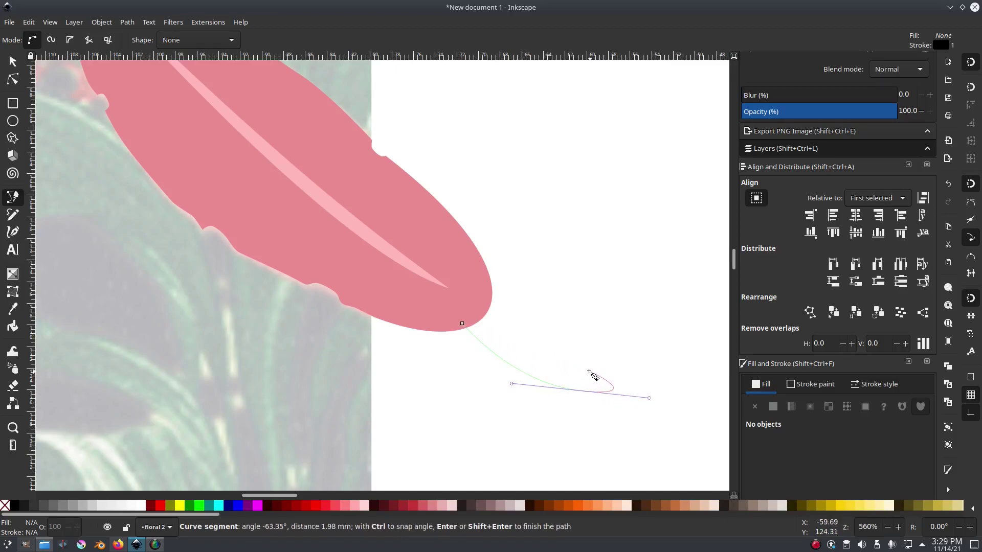
key("p")
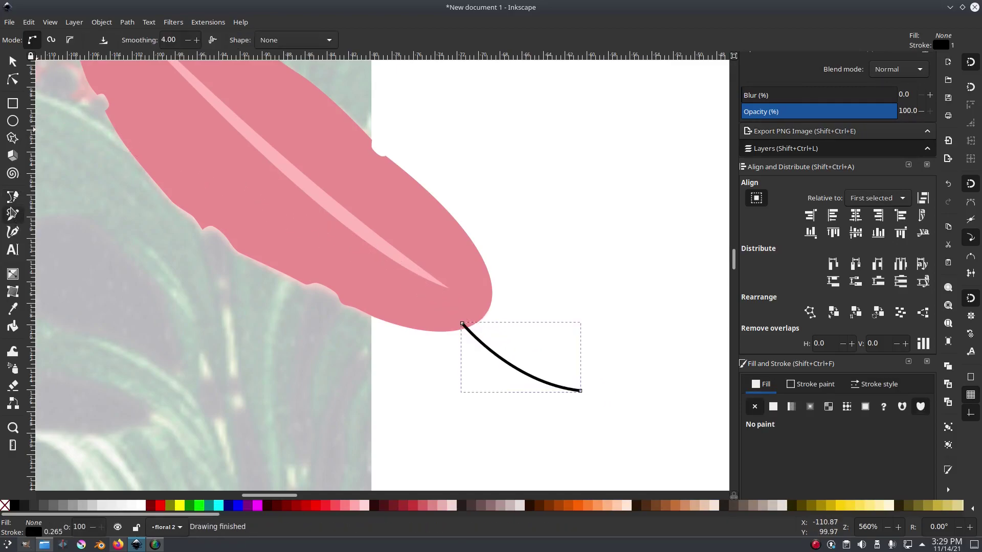
- Draw the stem's rounded outer end and upper edge as a second Bezier path leading back into the pink leaf
left_click_drag(587, 397, 589, 380)
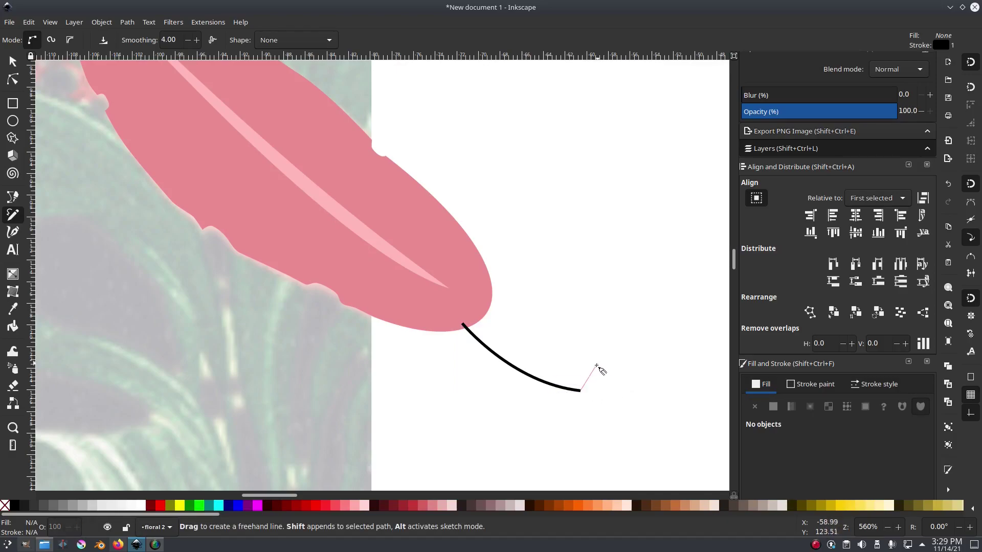
left_click(15, 198)
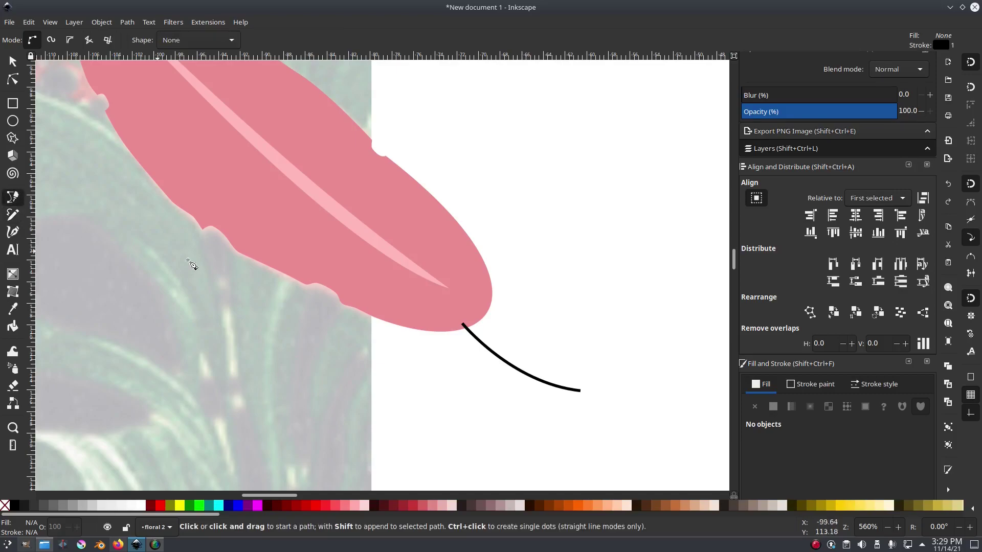
left_click(585, 391)
mouse_move(590, 374)
left_mouse_down()
mouse_move(604, 369)
mouse_move(588, 364)
left_mouse_up()
left_click_drag(475, 312, 445, 254)
key("Return")
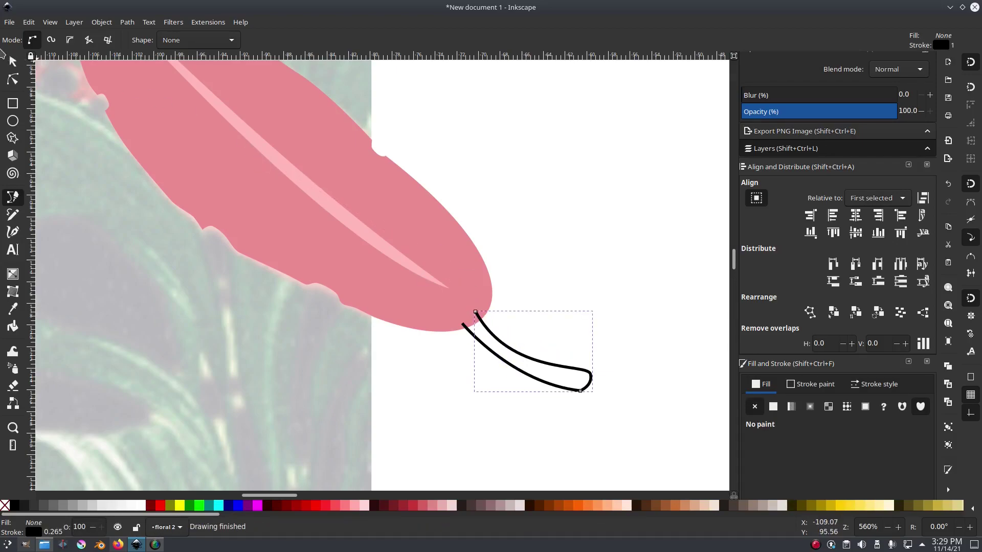
- Shift the upper stem path's node inside the leaf and bend its edge to run alongside the lower curve
left_click(13, 78)
left_click_drag(475, 312, 468, 312)
left_click_drag(504, 378, 523, 376)
left_click_drag(469, 312, 471, 317)
- Join the two stem edges inside the leaf with a short segment and bend it into a rounded cap
left_click(13, 60)
scroll(479, 332, "up", 3)
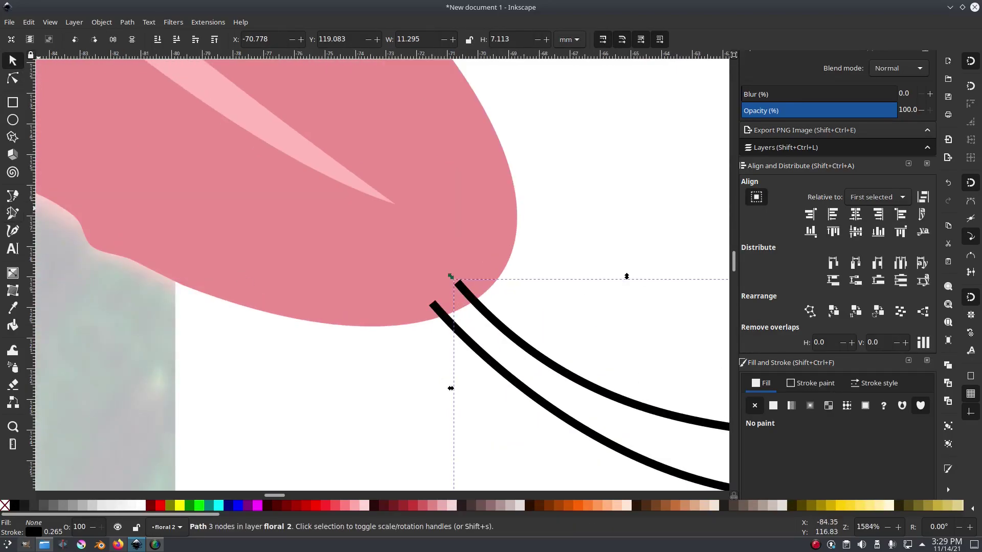
key("b")
left_click(433, 304)
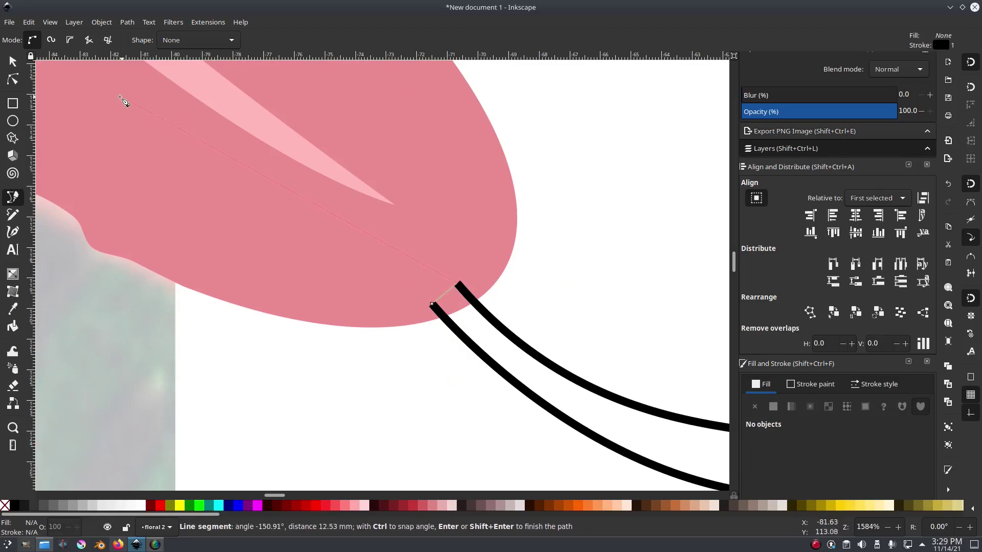
left_click(458, 285)
key("n")
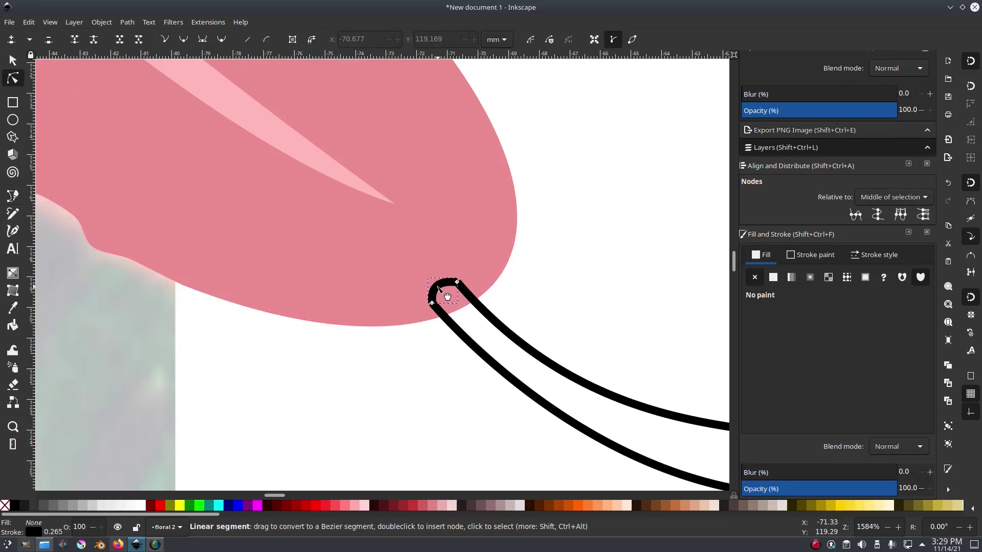
- Delete the short cap and the upper stem path, leaving only the lower edge curve
left_click(13, 60)
left_click(487, 310)
left_click(454, 282)
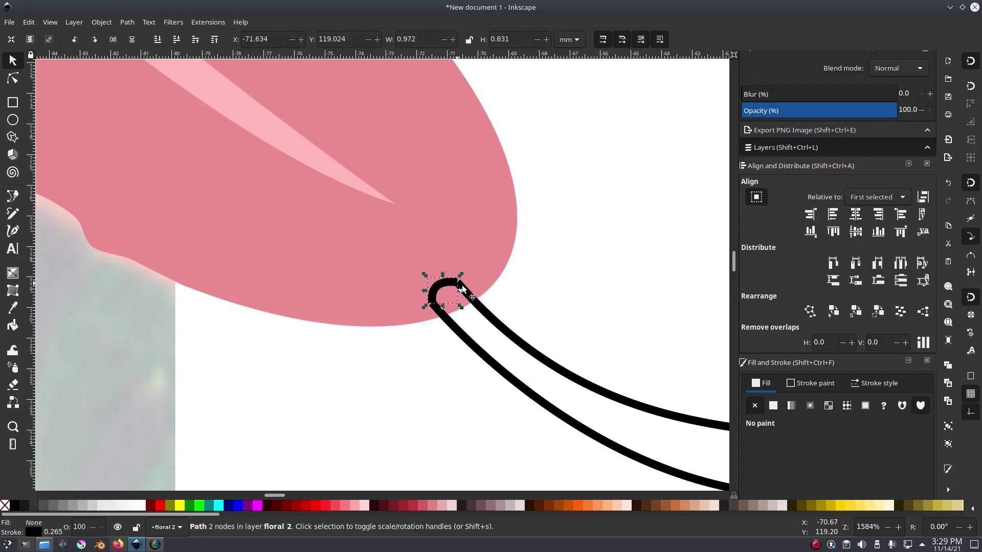
key("Delete")
left_click(479, 302)
left_click_drag(480, 303, 236, 227)
left_click(522, 354)
key("Delete")
- Extend the lower curve from its leaf end around a cap and along an upper edge, closing the stem outline at its outer end
left_click(483, 415)
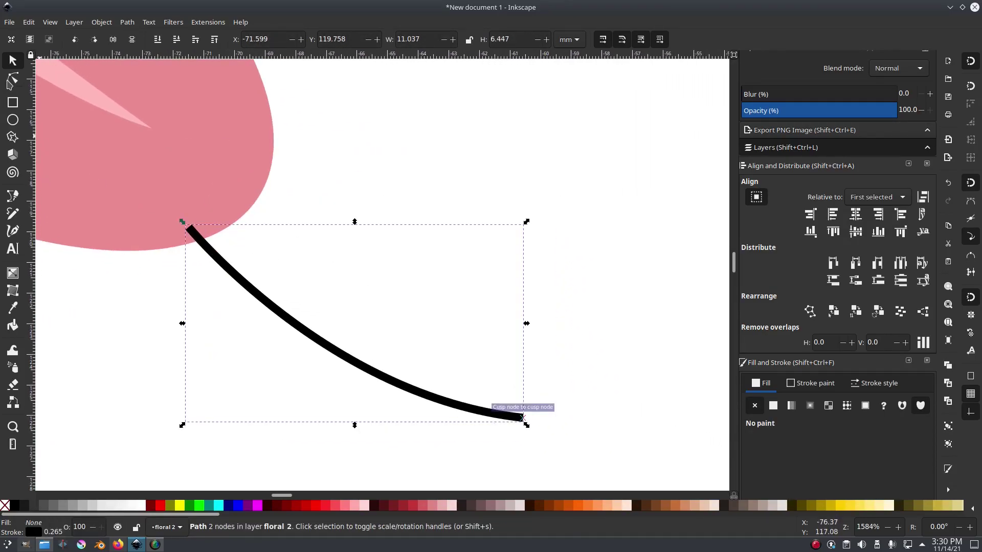
left_click(14, 194)
left_click(189, 228)
left_click_drag(212, 211, 235, 217)
left_click_drag(311, 301, 379, 328)
left_click_drag(555, 364, 575, 378)
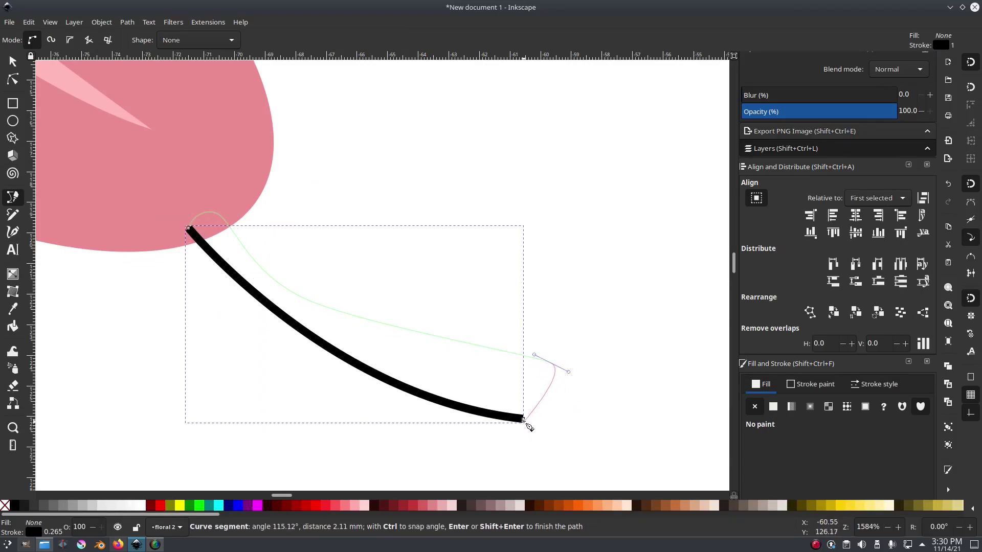
left_click(523, 420)
- Shift the stem outline's node inside the leaf and adjust the handles to round both ends of the stem
key("n")
left_click(523, 418)
left_click_drag(524, 419, 532, 413)
key("ctrl+z")
left_click_drag(191, 223, 196, 228)
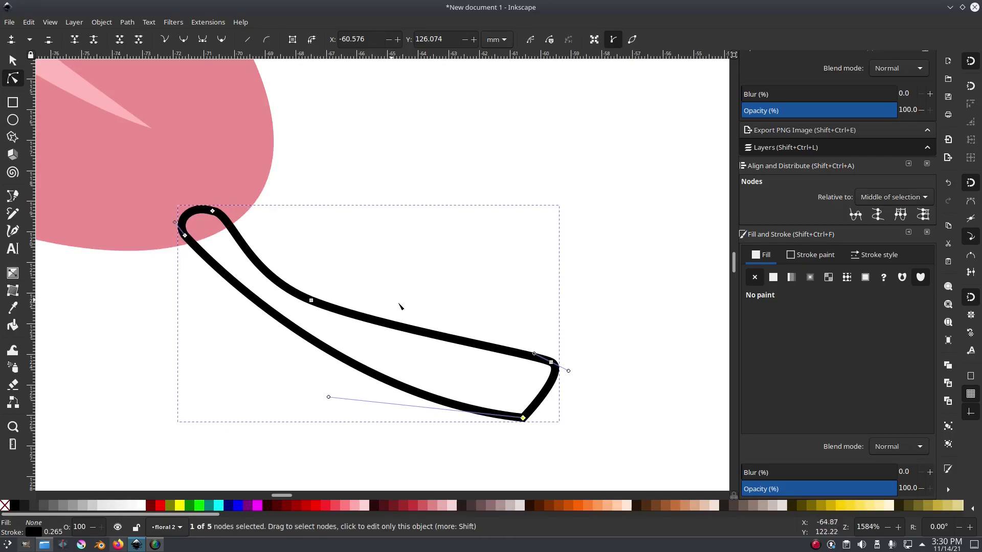
left_click_drag(538, 419, 555, 424)
- Smooth the bend in the stem's upper edge by adjusting the middle node and its handle
left_click(311, 300)
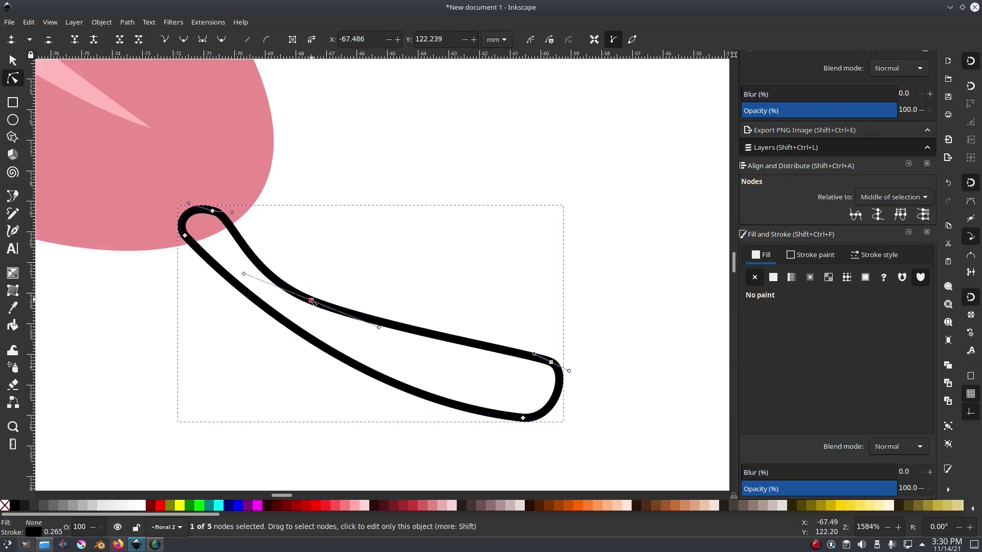
left_click_drag(244, 276, 251, 259)
mouse_move(311, 300)
left_mouse_down()
mouse_move(297, 284)
mouse_move(312, 297)
left_mouse_up()
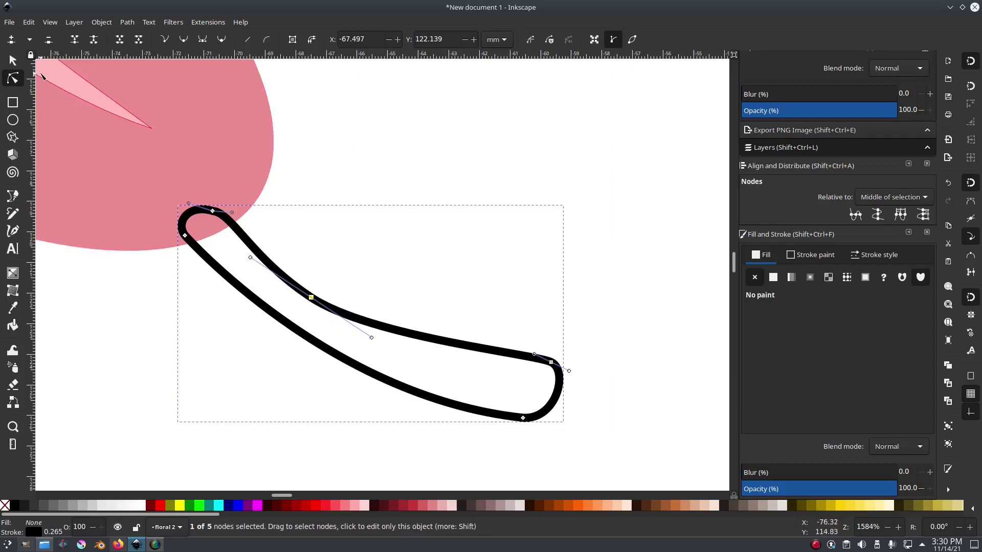
- Scale the stem outline down to about 8.7 × 5.2 mm, keeping its narrow end on the pink leaf's tip
left_click(14, 61)
left_click_drag(546, 265, 631, 281)
scroll(511, 248, "down", 6)
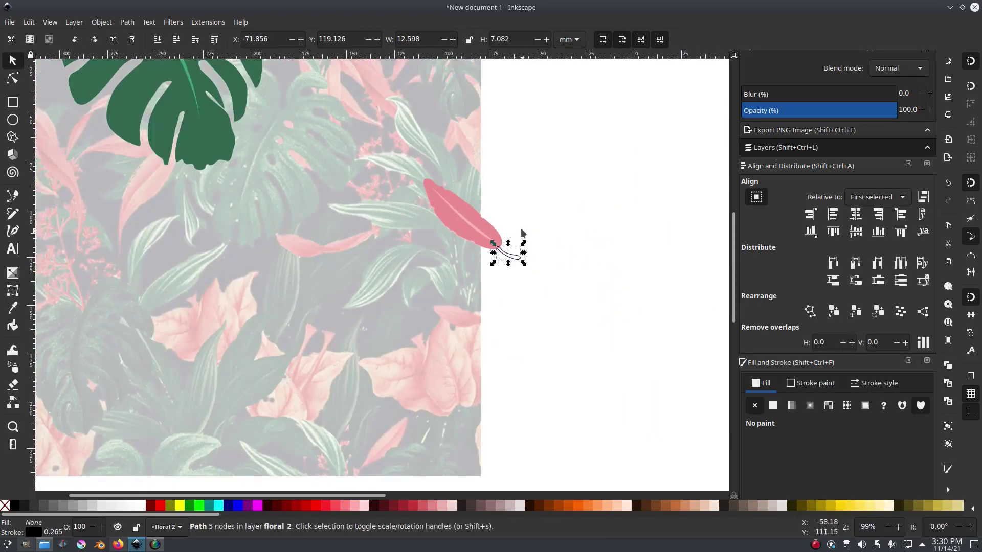
scroll(485, 409, "up", 3)
left_click_drag(552, 454, 492, 406)
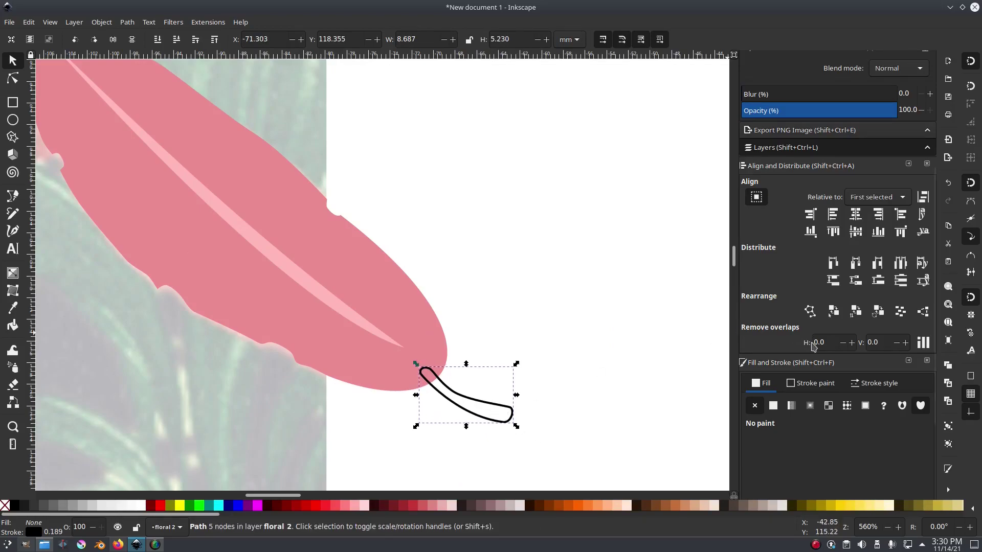
- Remove the stem's stroke, fill it with the light pink ffb9b9 sampled from the leaf's vein, and deselect it
left_click(808, 387)
left_click(755, 343)
left_click(762, 321)
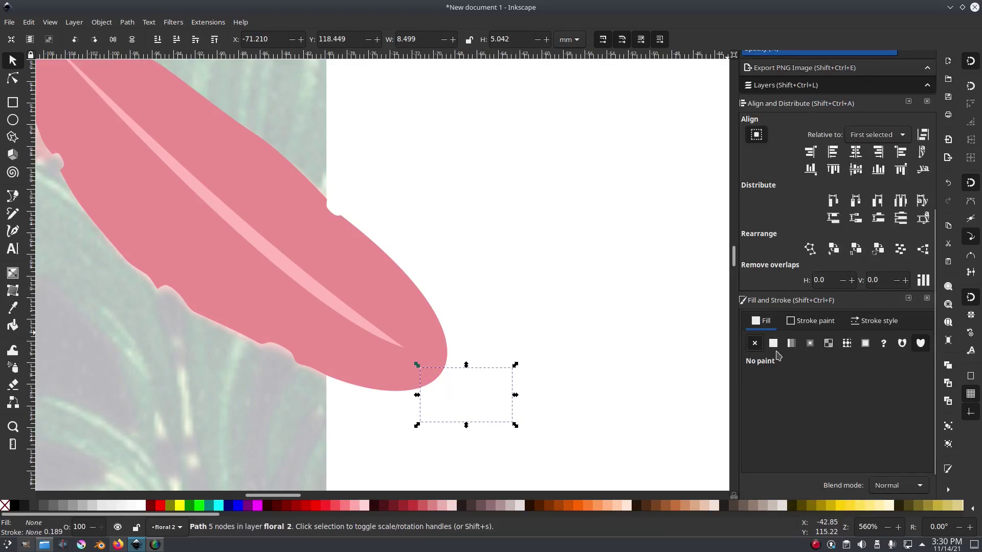
left_click(773, 343)
scroll(651, 294, "down", 2)
left_click(777, 488)
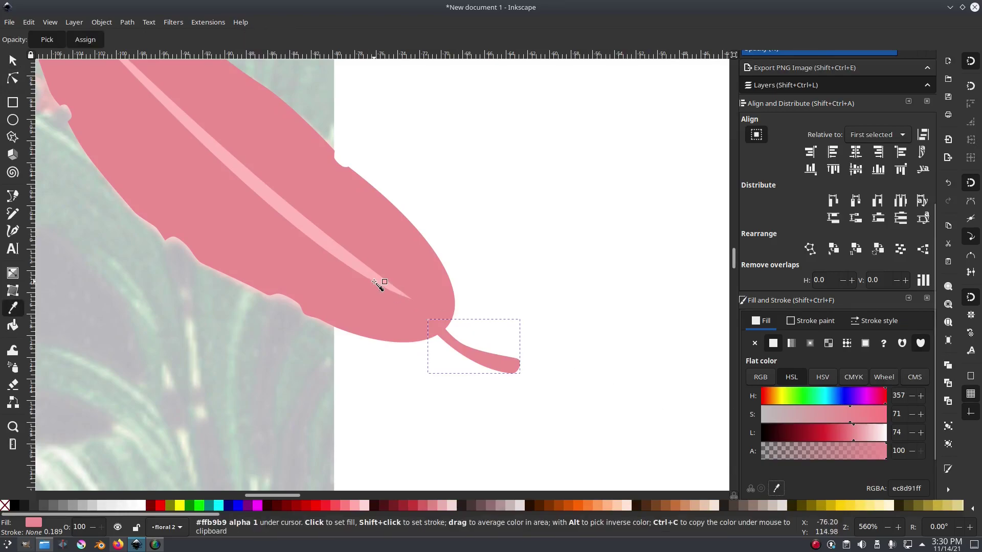
left_click(415, 290)
left_click(442, 160)
scroll(521, 232, "down", 6, "ctrl")
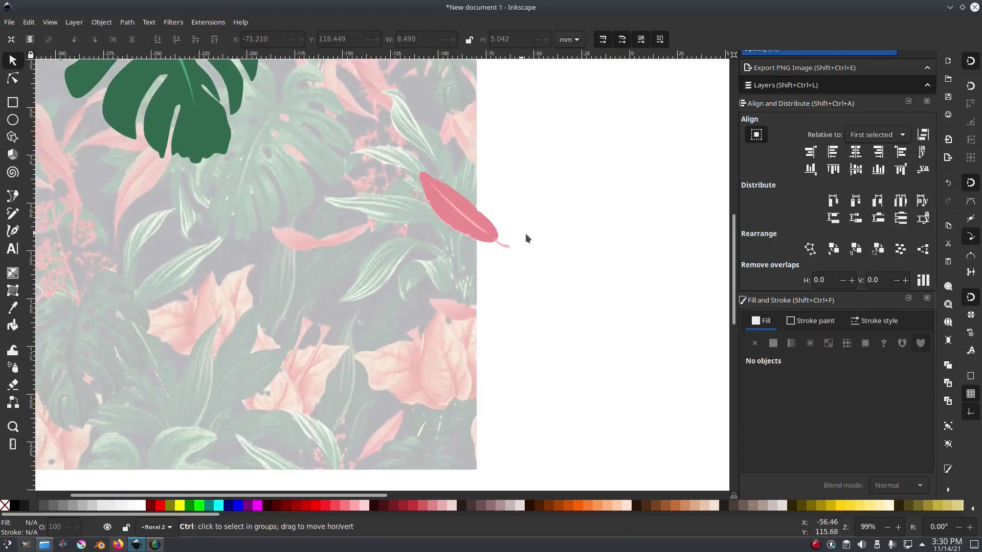
- Try mirroring the pink stem horizontally and vertically and placing it at the leaf's tip
scroll(527, 248, "up", 6, "ctrl")
left_click_drag(538, 297, 546, 295)
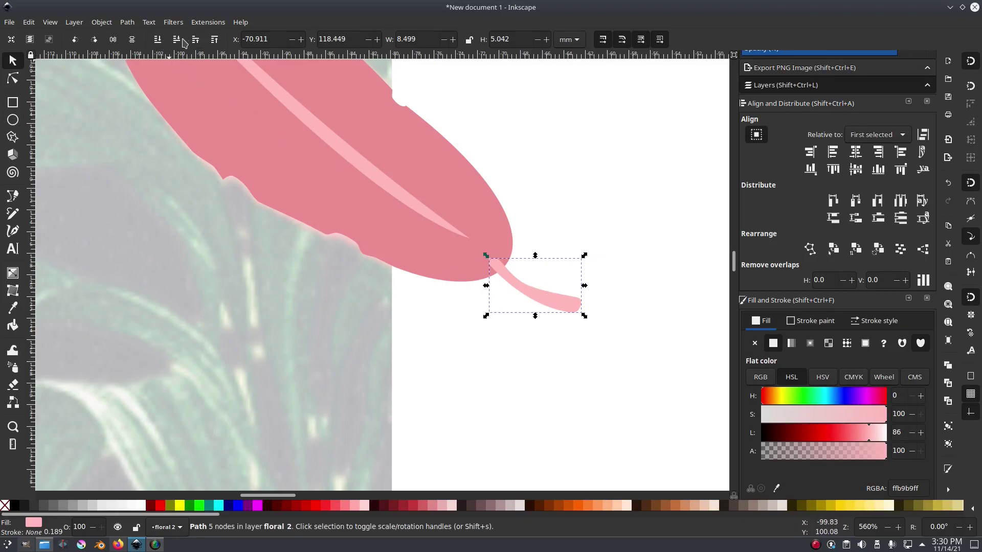
left_click(113, 40)
left_click(132, 40)
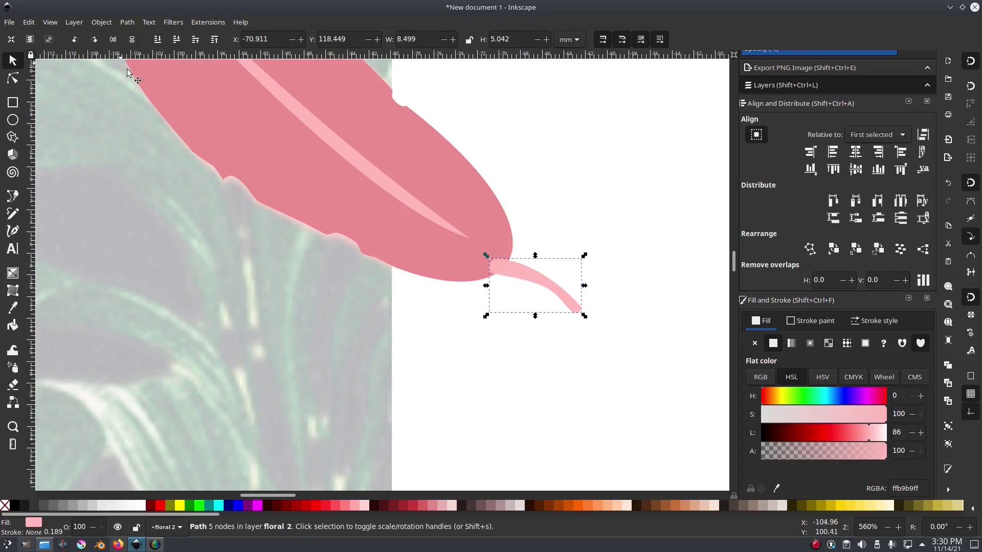
left_click(132, 39)
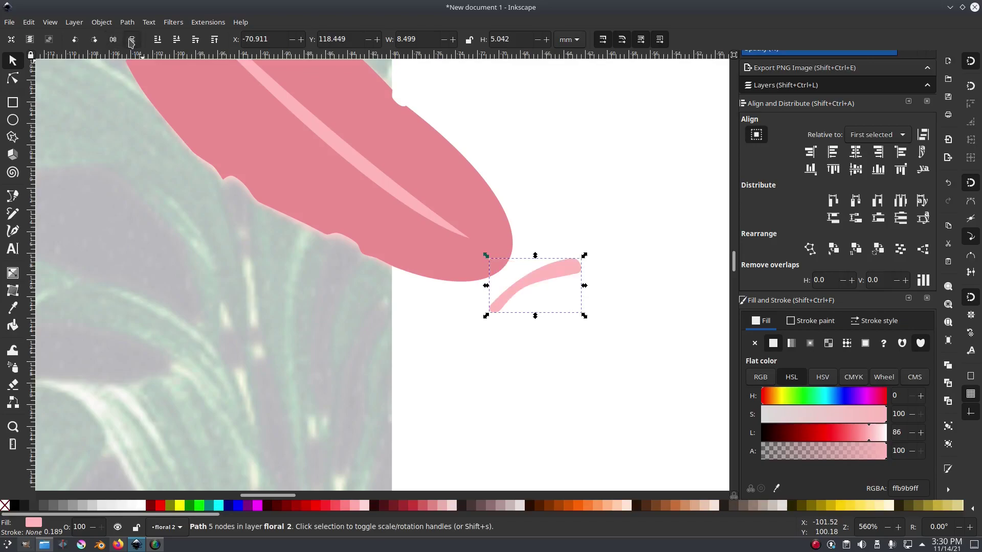
left_click(113, 39)
left_click_drag(585, 286, 402, 280)
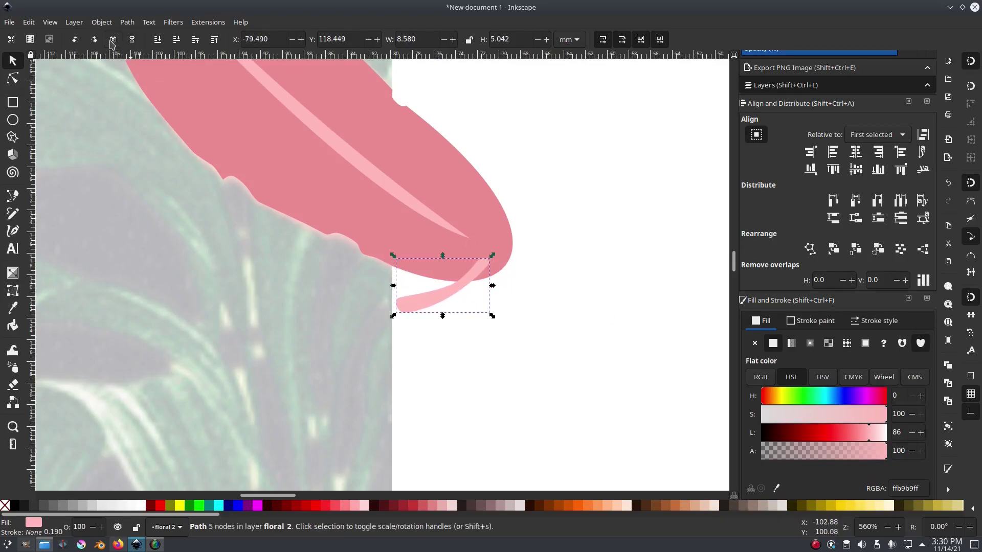
left_click(113, 41)
left_click_drag(488, 306, 582, 304)
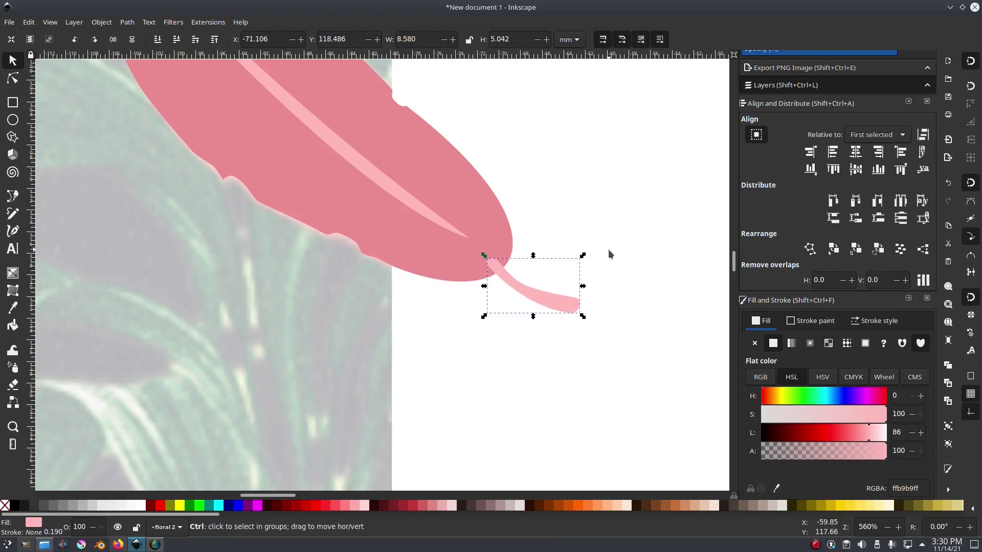
- Mirror the pink stem and rotate it so it arches downward from the leaf's tip, and deselect it
left_click(132, 41)
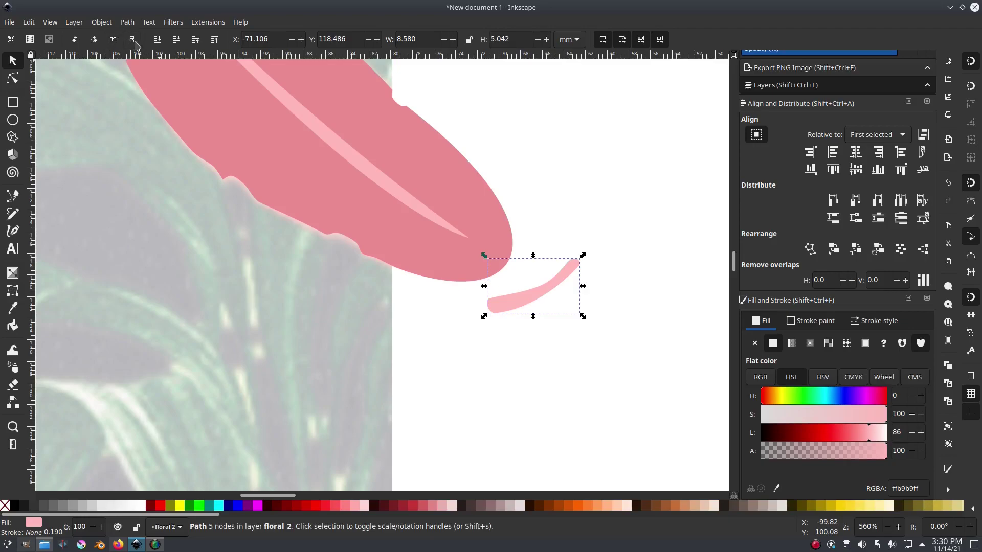
left_click_drag(589, 264, 561, 310)
left_click(601, 262)
scroll(603, 284, "down", 7)
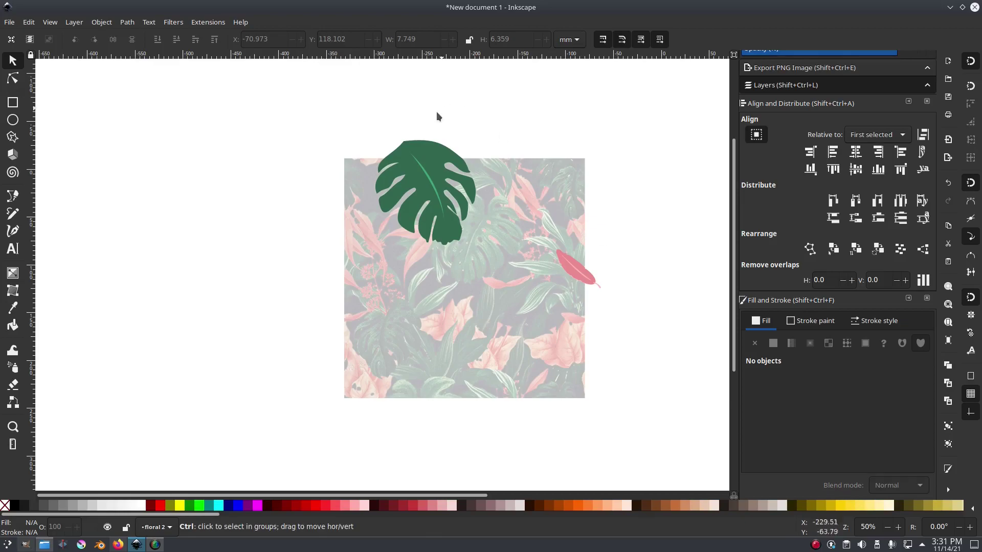
scroll(369, 128, "up", 7)
left_click(14, 198)
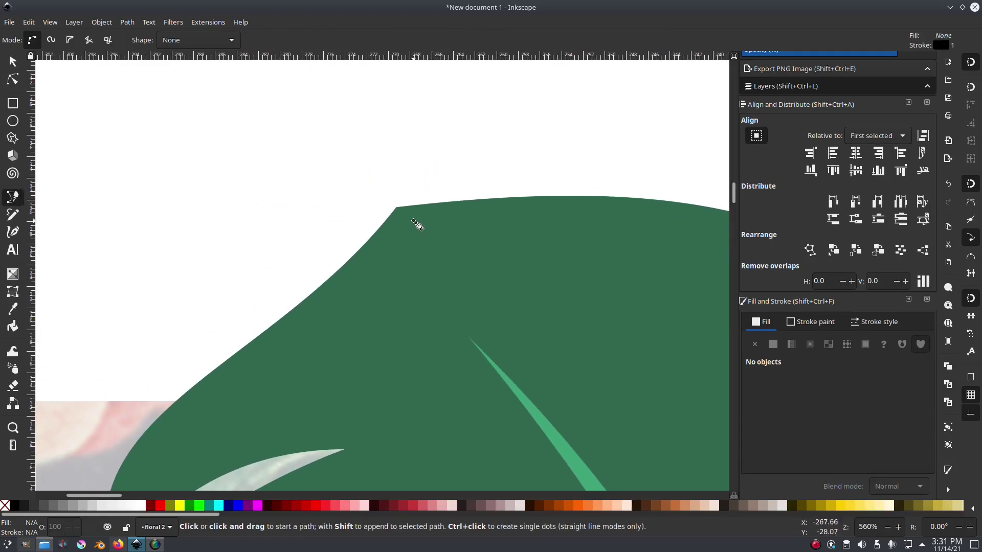
left_click(13, 62)
- Copy the pink leaf's stem and paste the copy on the blank canvas just above the dark green monstera leaf
scroll(432, 226, "down", 6)
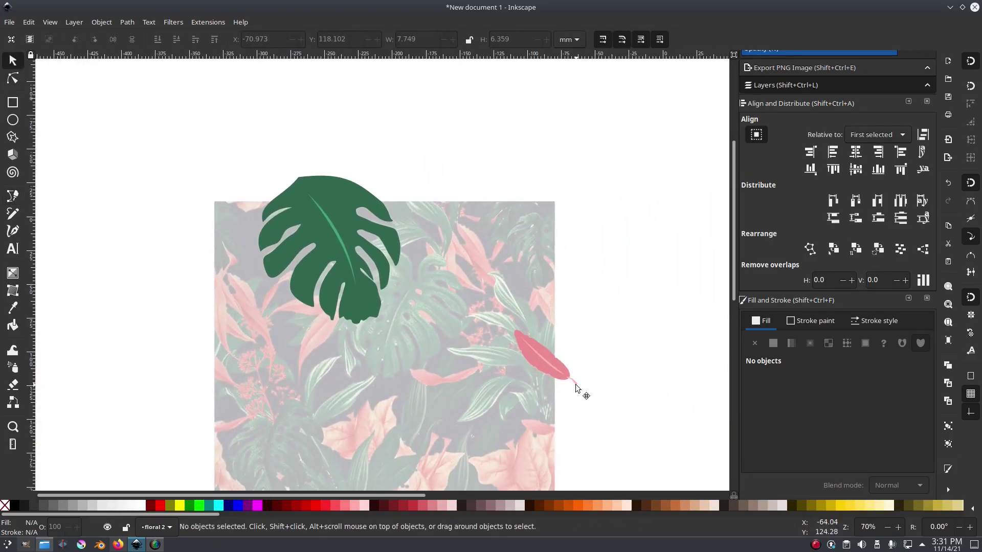
left_click(576, 389)
right_click(573, 386)
left_click(608, 110)
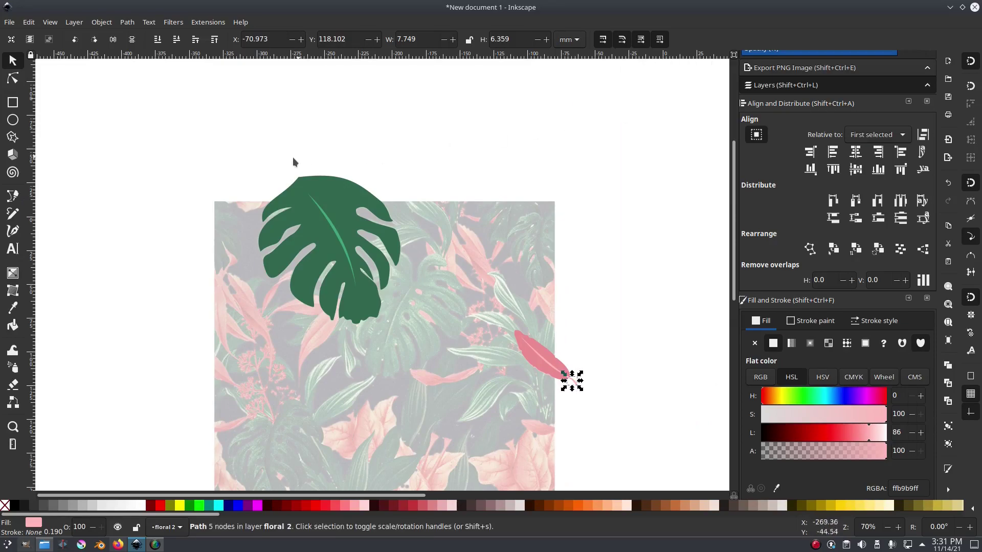
left_click(302, 156)
scroll(285, 147, "up", 4)
key("ctrl+v")
scroll(299, 144, "up", 2)
- Enlarge the pasted stem to about 14.3 × 11.7 mm and move it onto the monstera leaf's upper-left point
left_click_drag(299, 144, 332, 283)
left_click_drag(270, 243, 201, 173)
left_click_drag(328, 290, 390, 388)
scroll(430, 315, "down", 2, "ctrl")
scroll(429, 315, "up", 1, "ctrl")
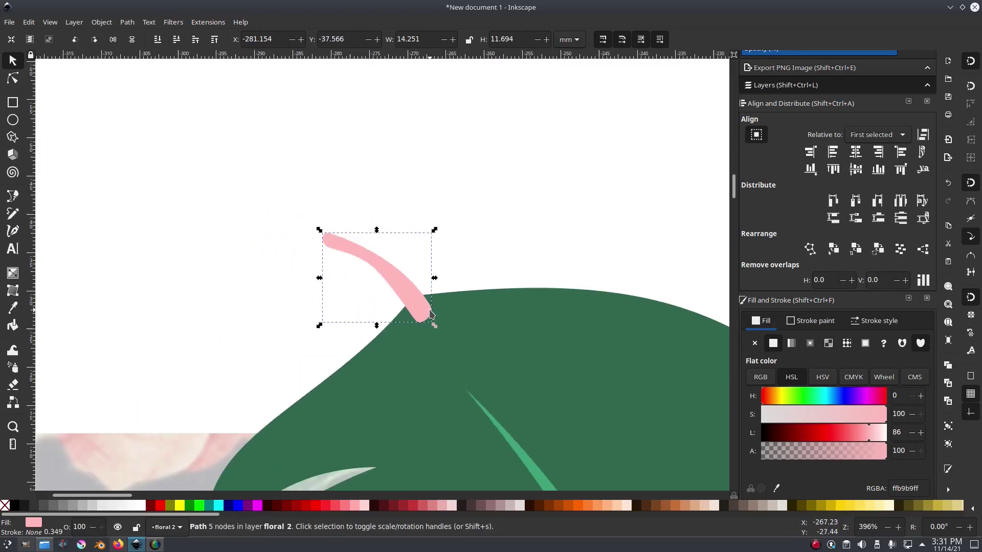
- Mirror the pasted stem horizontally and vertically, rotate it nearly upright, and seat its narrow end on the monstera leaf's point
left_click(113, 39)
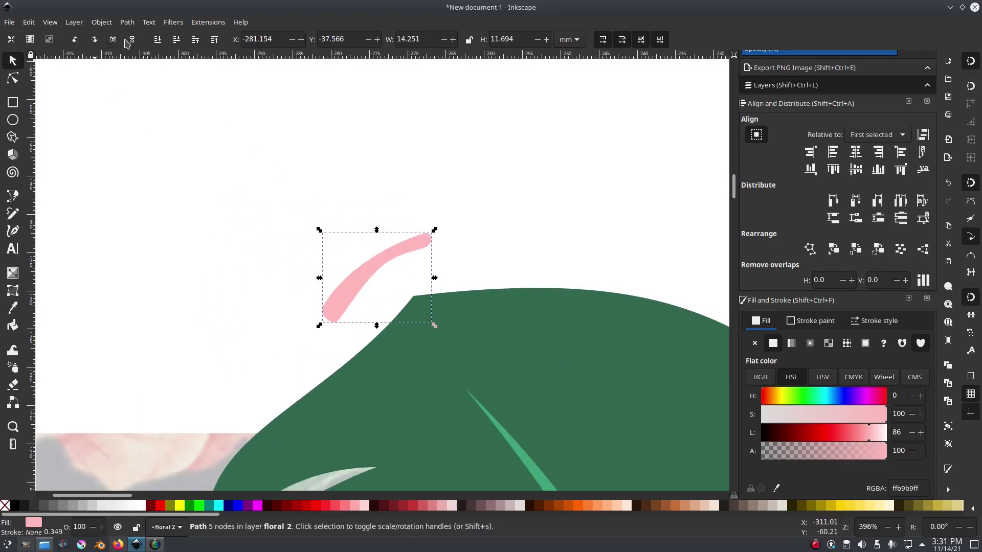
left_click(132, 39)
left_click_drag(378, 296, 381, 287)
left_click(337, 236)
left_click_drag(322, 221, 366, 237)
left_click_drag(345, 202, 354, 199)
left_click_drag(369, 216, 381, 211)
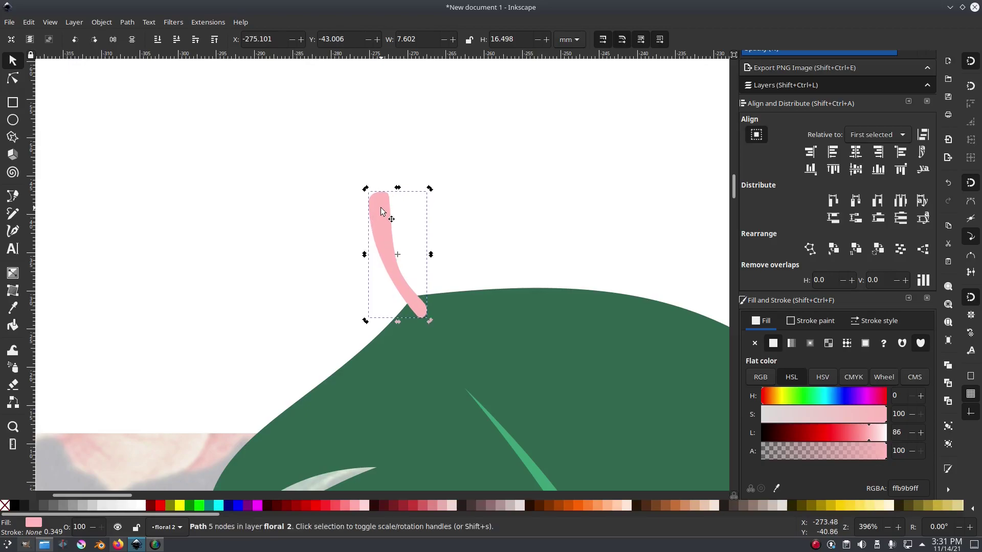
- Fill the monstera leaf's stem with the lighter green 3da477 sampled from the leaf's vein and deselect it
left_click(776, 488)
left_click(529, 460)
left_click(475, 255)
scroll(474, 255, "down", 2)
scroll(478, 261, "down", 4)
scroll(482, 265, "up", 4)
scroll(567, 243, "down", 4)
scroll(583, 248, "up", 5)
scroll(244, 176, "up", 1)
- Select the green stem for node editing and shift its outer end farther away from the monstera leaf's center
key("n")
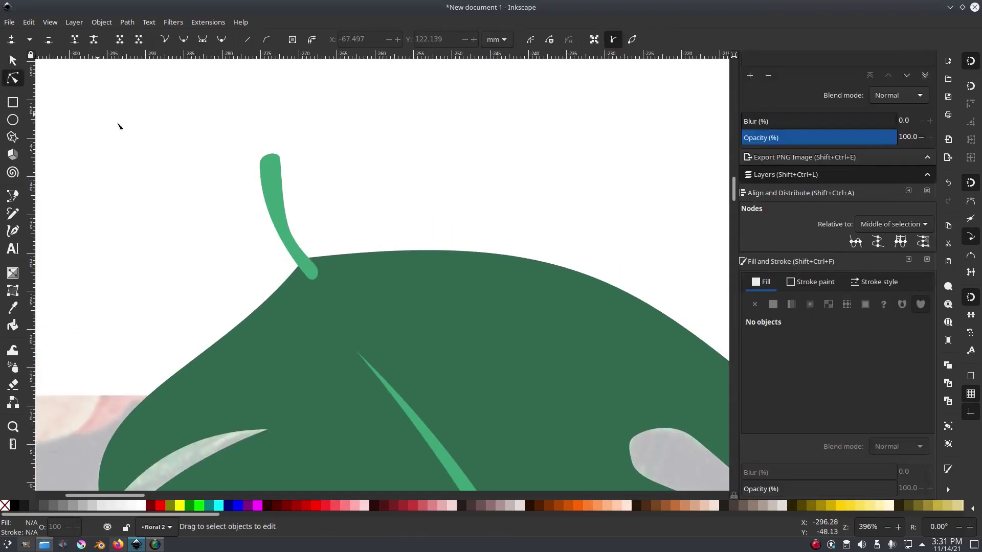
left_click(277, 159)
left_click_drag(259, 163, 248, 164)
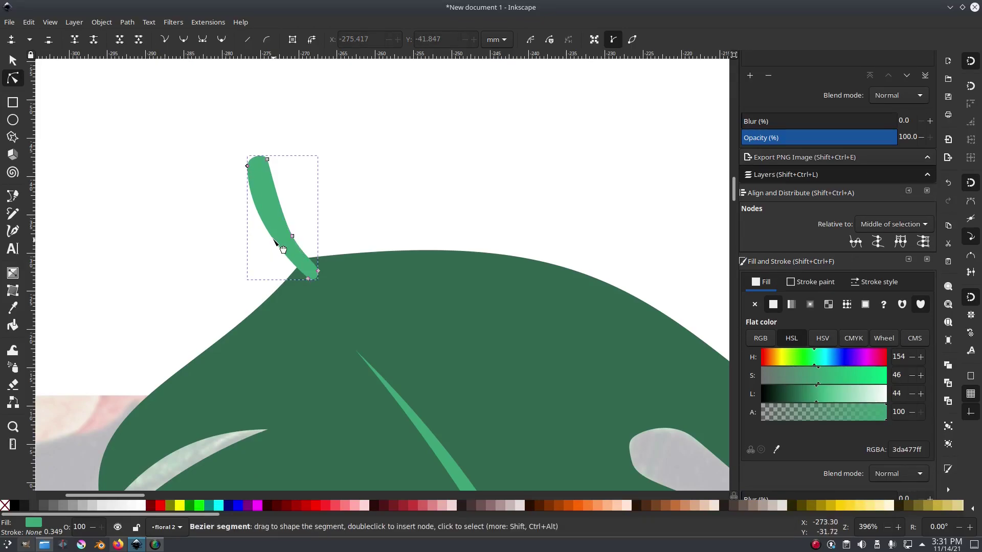
- Shift the middle node on the green stem's right edge slightly up and outward, and nudge the stem onto the monstera leaf's point
left_click_drag(293, 238, 295, 235)
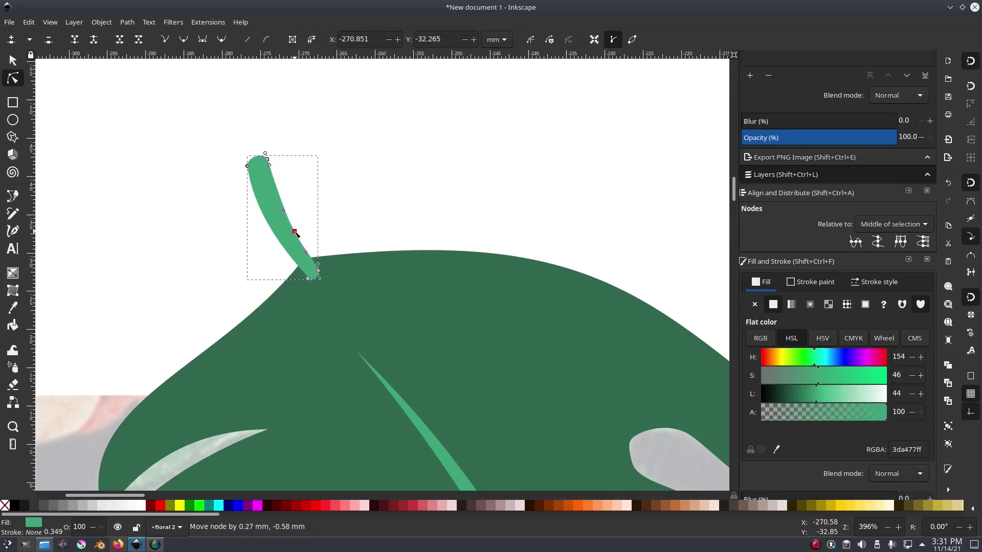
left_click(13, 60)
scroll(410, 271, "down", 7)
key("Escape")
scroll(492, 297, "up", 7)
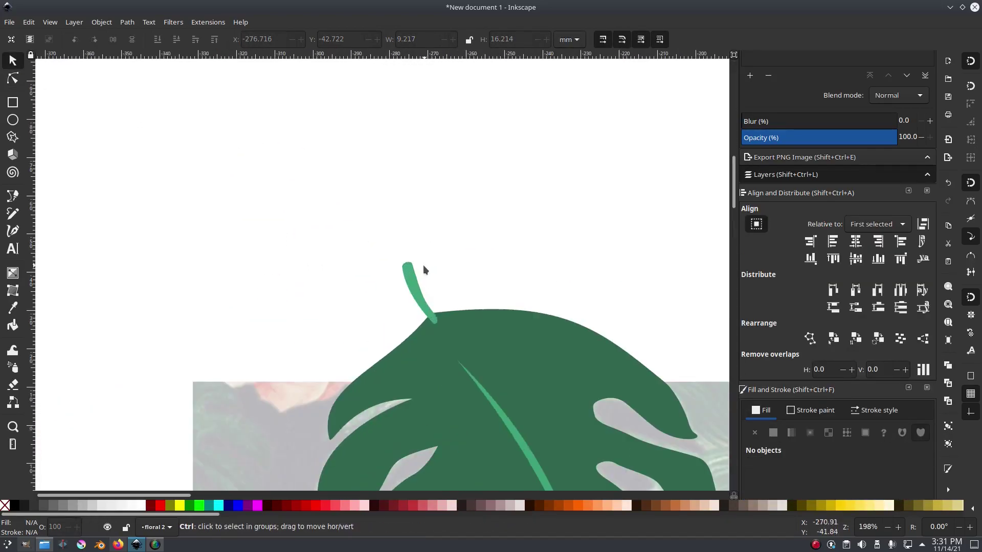
left_click_drag(426, 305, 432, 315)
scroll(431, 314, "up", 3)
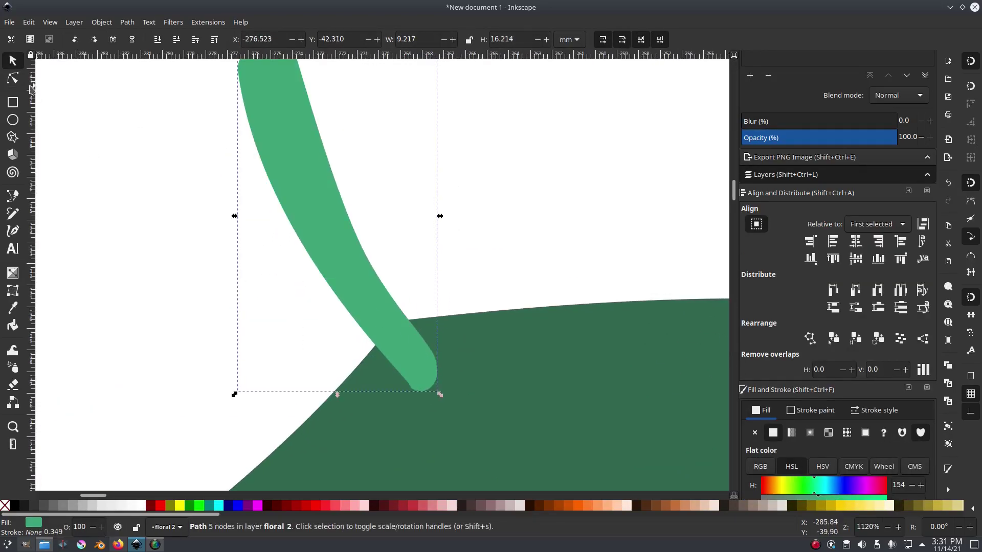
- Reshape the stem's rounded lower end where it overlaps the monstera leaf by adjusting its bottom node
key("n")
left_click(411, 388)
left_click_drag(420, 390, 400, 380)
left_click(455, 268)
scroll(428, 401, "up", 4)
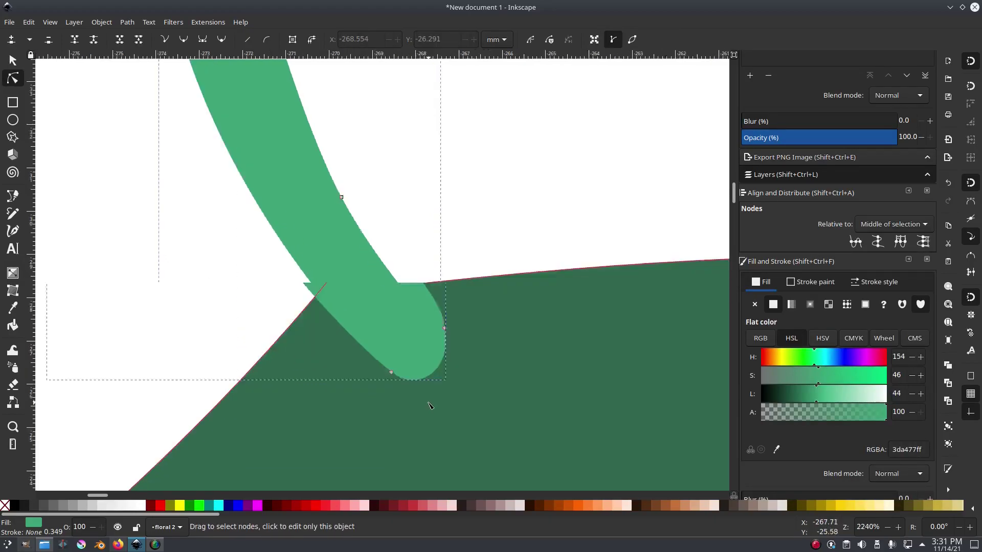
left_click(14, 62)
- Copy the whole monstera leaf with its vein and stem and paste the copy over the reference image
scroll(436, 239, "down", 12)
scroll(633, 352, "up", 4)
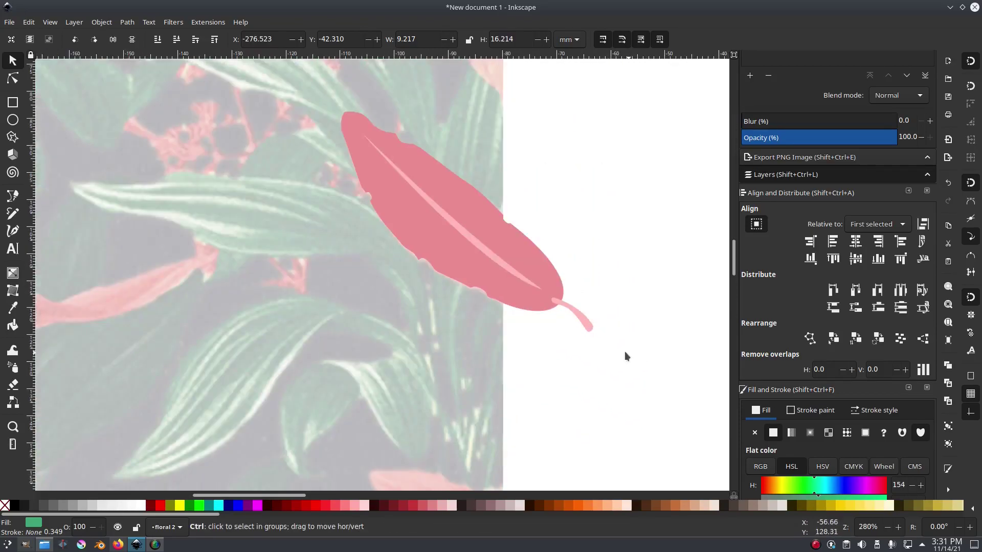
scroll(514, 290, "up", 5)
scroll(422, 287, "down", 7)
scroll(487, 279, "down", 2)
scroll(532, 256, "down", 2)
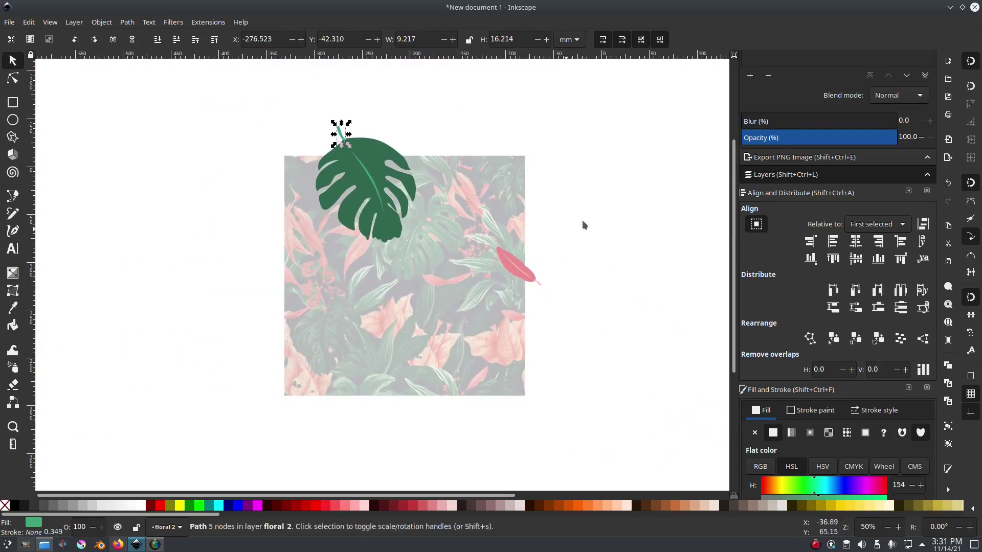
left_click(568, 229)
scroll(522, 256, "up", 2)
left_click_drag(405, 246, 439, 250)
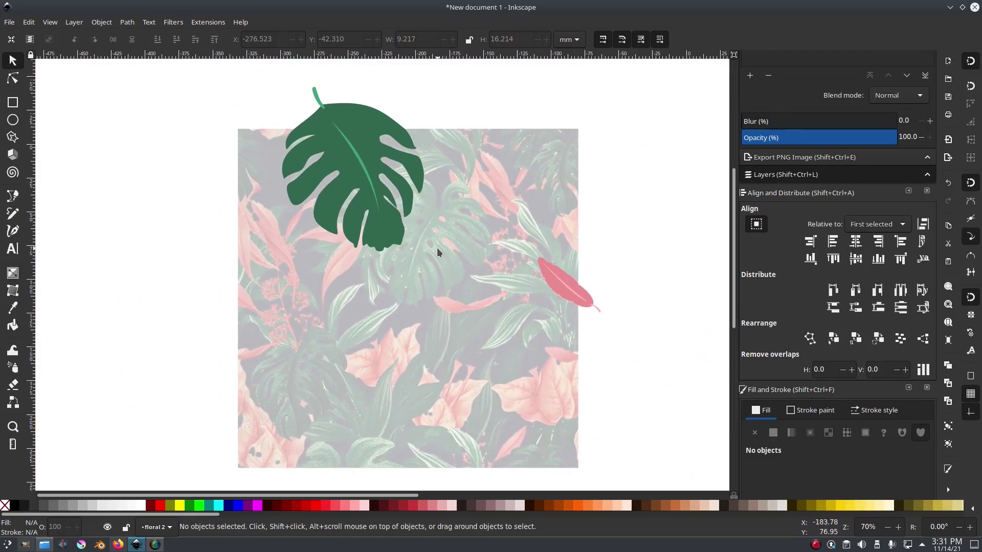
left_click_drag(468, 306, 232, 62)
right_click(374, 130)
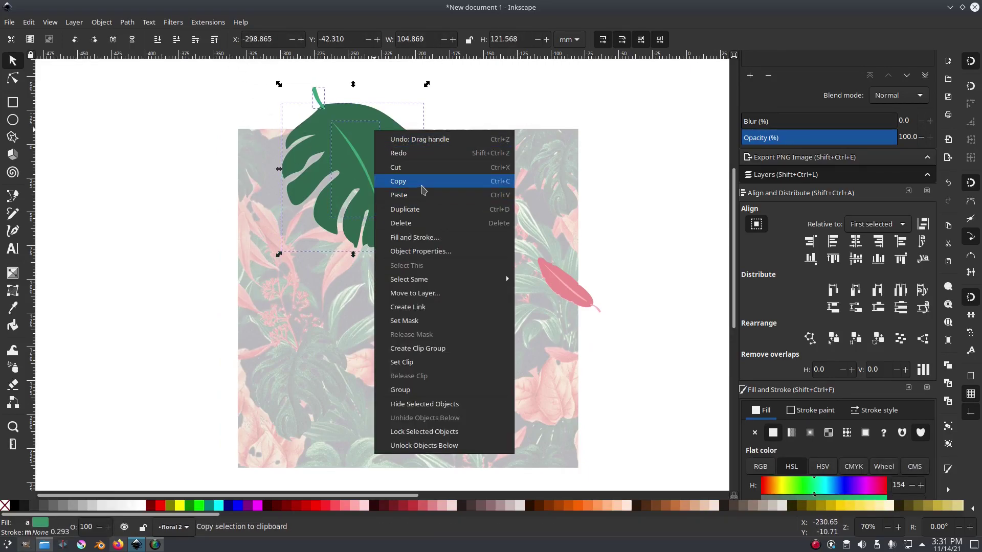
left_click(422, 189)
key("ctrl+v")
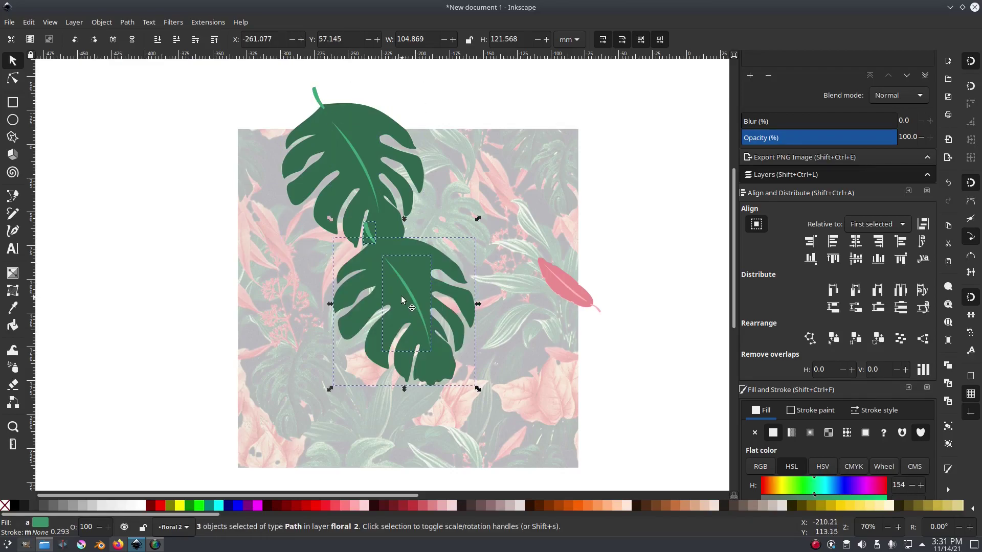
- Move the pasted monstera leaf to the reference's lower-left area and rotate it so its stem points straight up
left_click_drag(409, 277, 395, 352)
left_click_drag(457, 305, 299, 238)
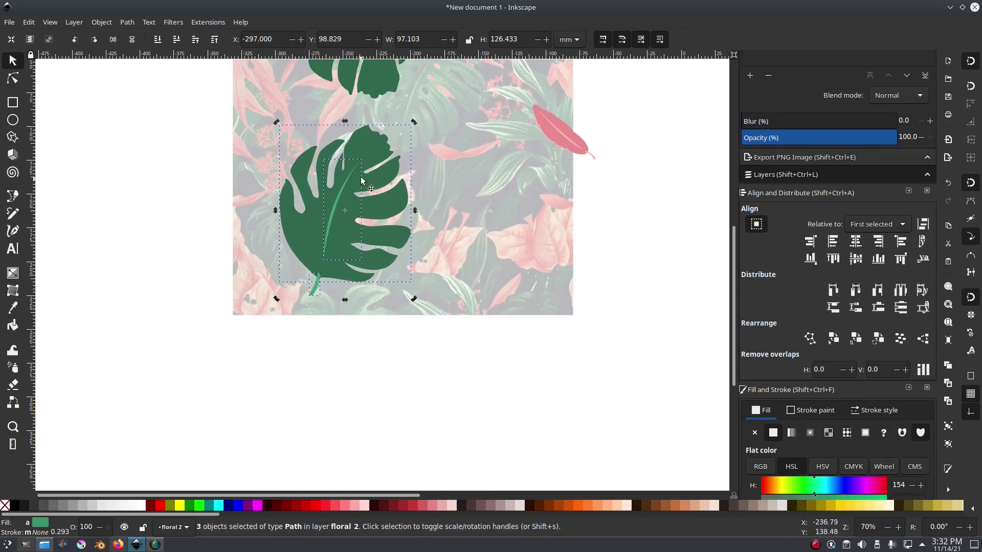
left_click_drag(417, 121, 359, 318)
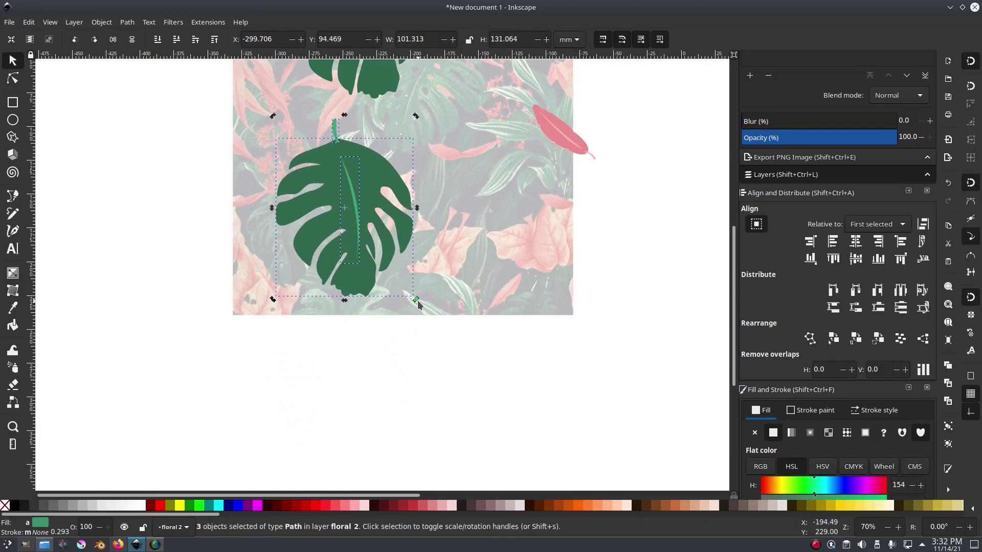
- Shrink the pasted leaf to about 68.1 × 88.1 mm, mirror it horizontally, and place it over the reference's lower-left monstera leaf
left_click(380, 174)
left_click_drag(418, 300, 373, 242)
left_click_drag(342, 167, 309, 216)
left_click(115, 43)
left_click_drag(343, 170, 336, 213)
left_click_drag(301, 245, 306, 239)
left_click_drag(529, 212, 532, 282)
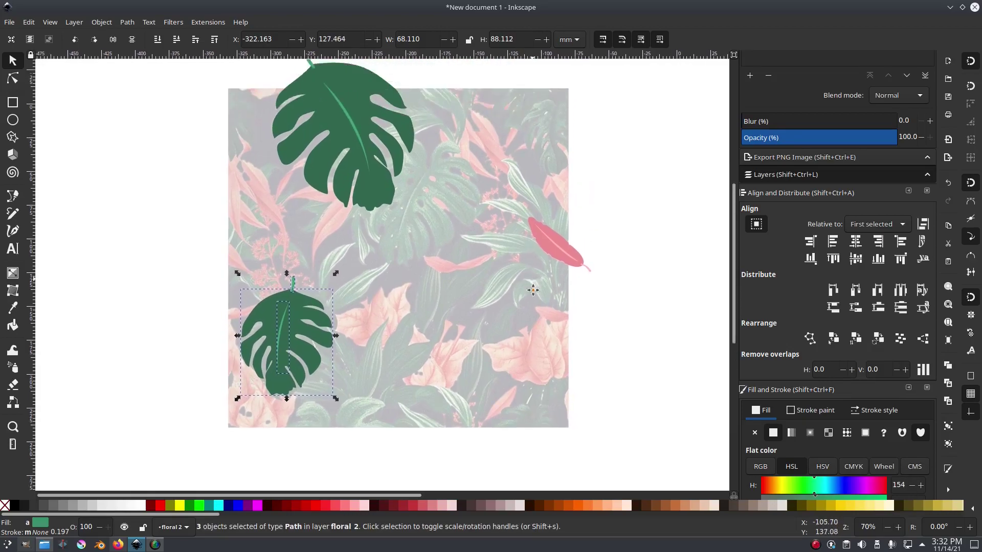
- Copy the small monstera leaf, enlarge and tilt it clockwise to about 93.3 × 103.6 mm over the reference's central monstera leaf, and deselect it
scroll(532, 282, "up", 1)
right_click(301, 348)
left_click(301, 346)
left_click_drag(302, 348, 435, 209)
left_click_drag(472, 160, 462, 189)
left_click(509, 116)
left_click(686, 181)
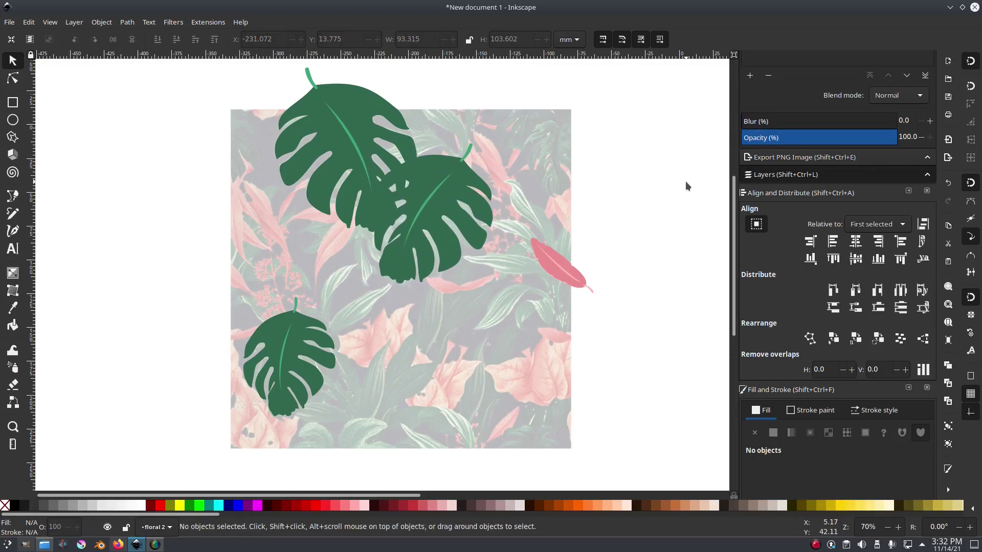